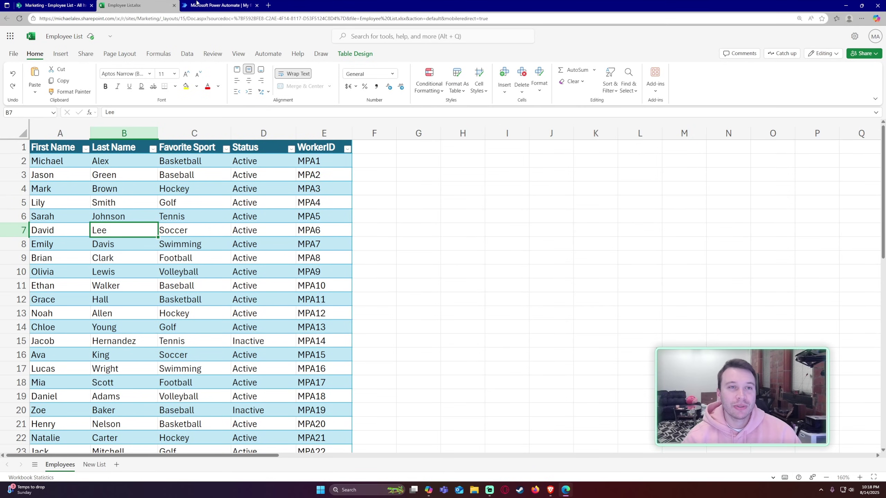
Compare the employee rows in the Excel Employee List workbook with the items in the SharePoint Employee List.
{"action": "left_click", "coordinate": [61, 3]}
{"action": "left_click", "coordinate": [122, 5]}
{"action": "left_click_drag", "start_coordinate": [73, 164], "coordinate": [335, 244]}
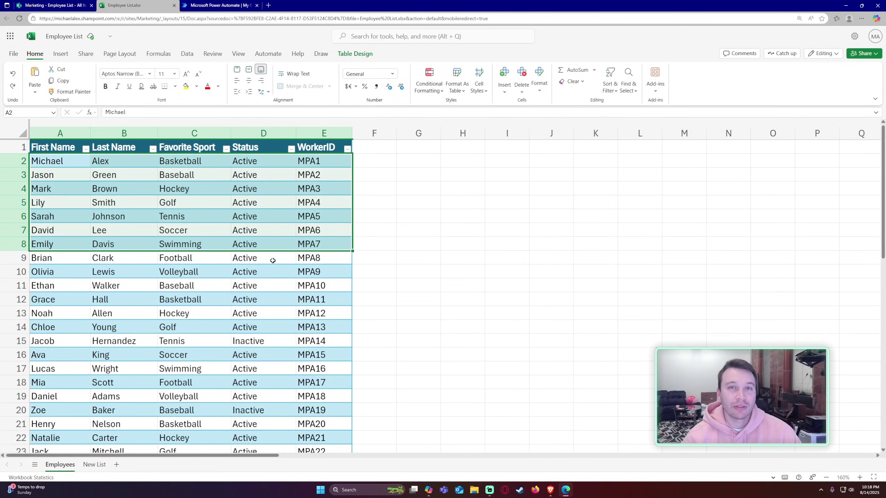
{"action": "left_click_drag", "start_coordinate": [60, 260], "coordinate": [268, 326]}
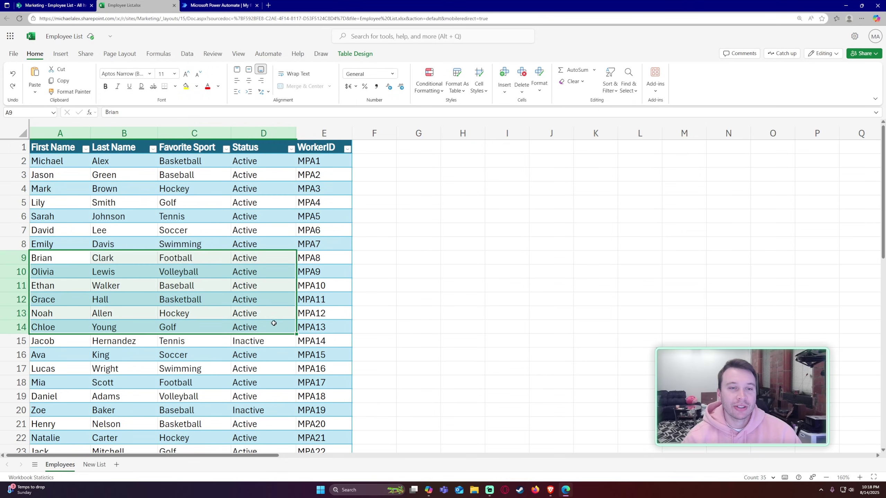
{"action": "left_click", "coordinate": [317, 311]}
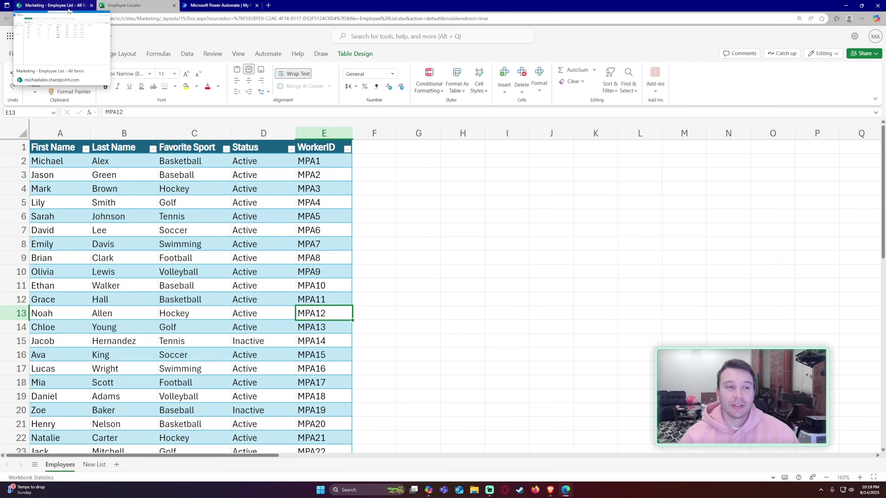
{"action": "left_click_drag", "start_coordinate": [59, 188], "coordinate": [308, 189]}
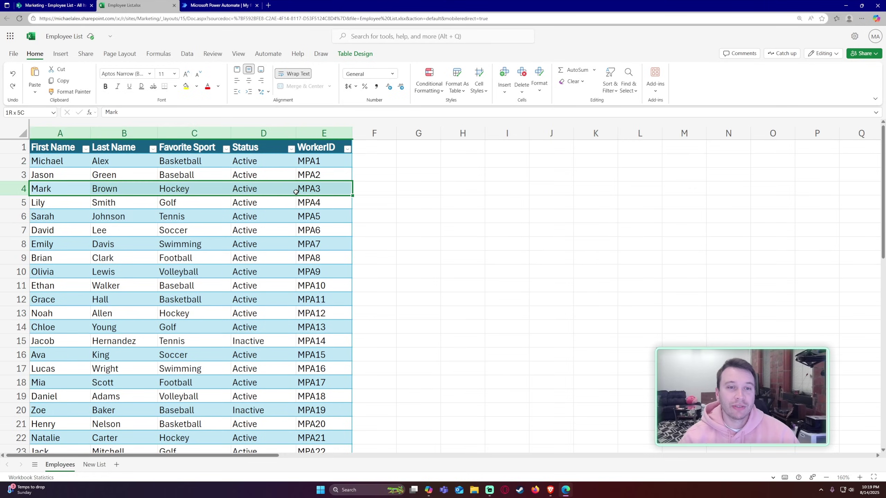
{"action": "left_click", "coordinate": [55, 5]}
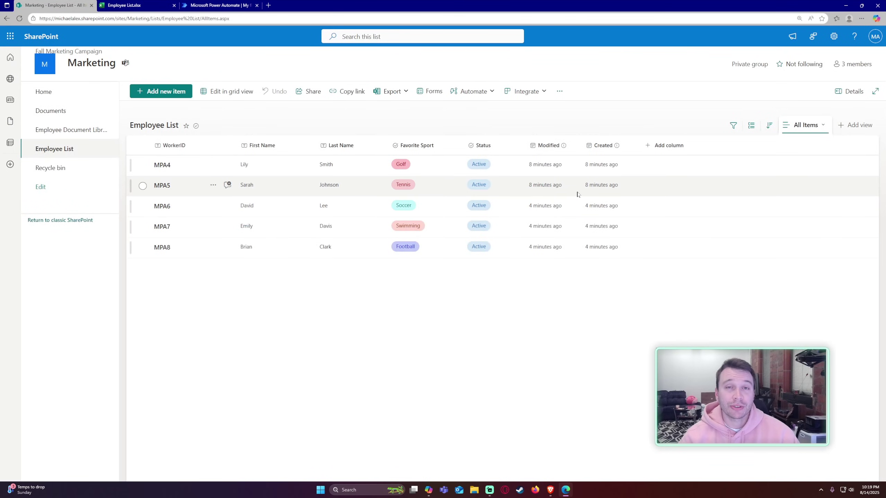
{"action": "left_click", "coordinate": [123, 5]}
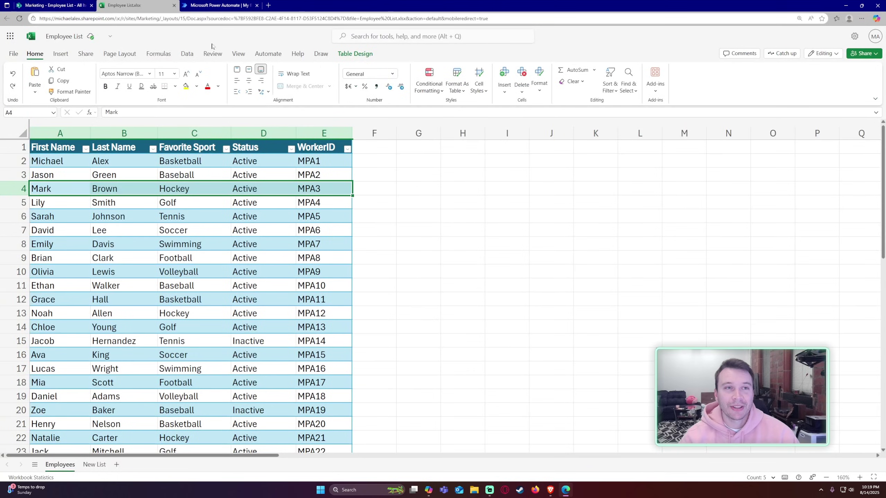
{"action": "scroll", "coordinate": [115, 174], "scroll_direction": "down", "scroll_amount": 1}
{"action": "scroll", "coordinate": [135, 196], "scroll_direction": "up", "scroll_amount": 1}
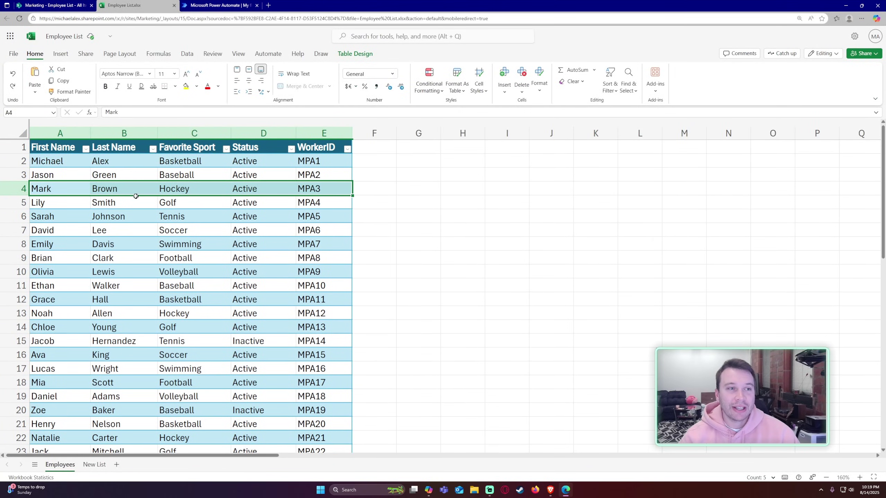
{"action": "left_click_drag", "start_coordinate": [43, 165], "coordinate": [188, 198]}
{"action": "left_click", "coordinate": [188, 200]}
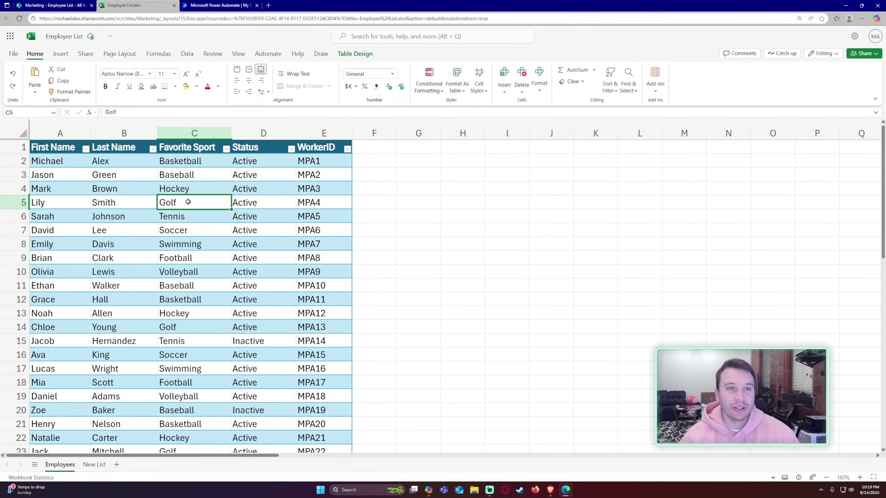
Check the Excel table's name and design settings, and review its name columns and the WorkerID column as unique identifier.
{"action": "left_click", "coordinate": [355, 53]}
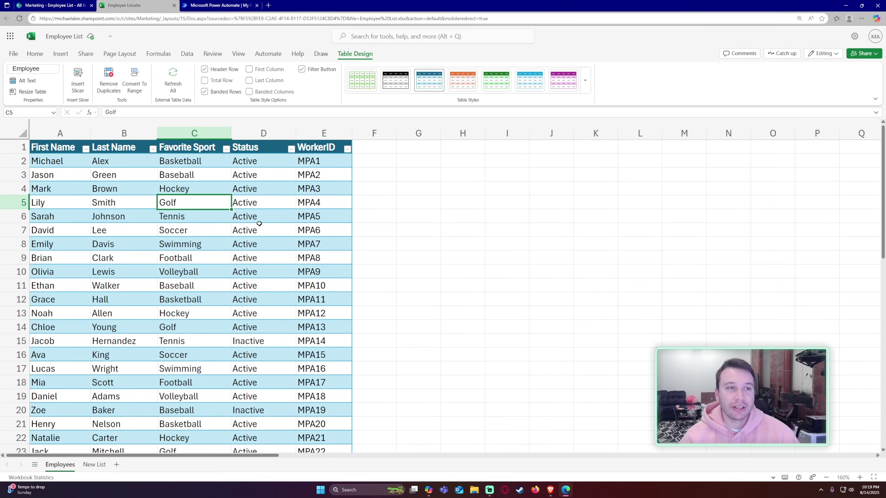
{"action": "key", "text": "Down"}
{"action": "key", "text": "Down"}
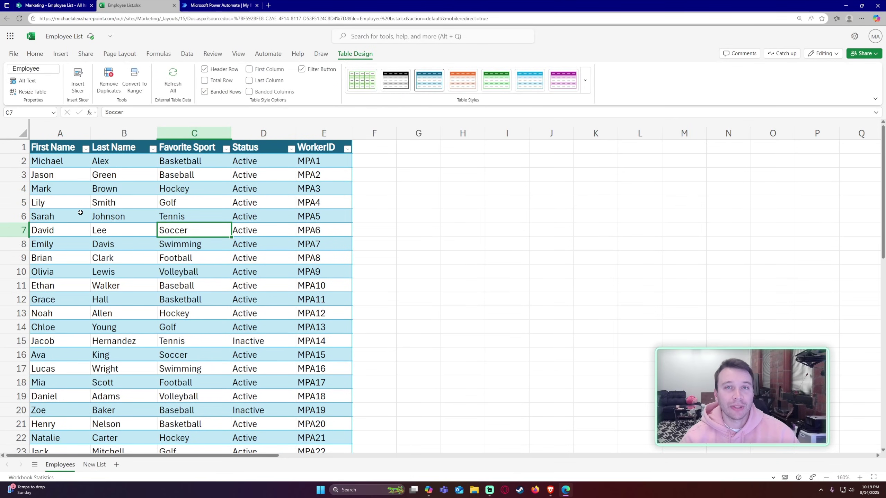
{"action": "left_click", "coordinate": [80, 187]}
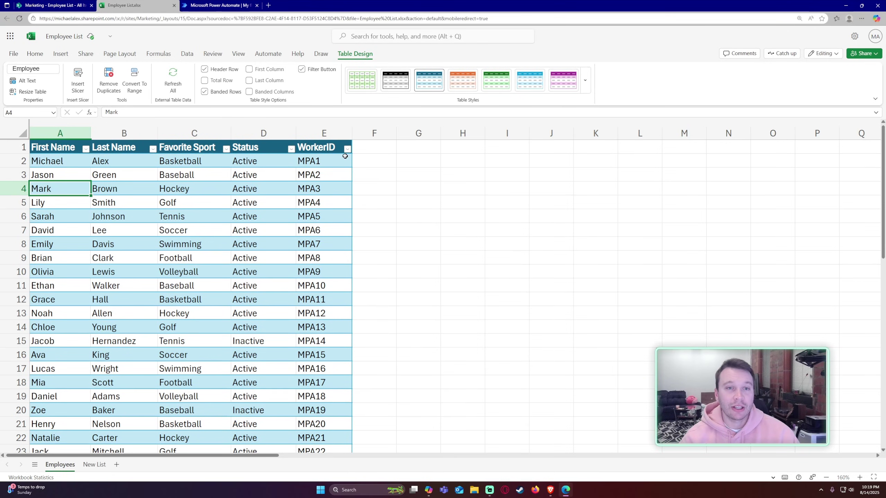
{"action": "mouse_move", "coordinate": [321, 155]}
{"action": "left_mouse_down"}
{"action": "mouse_move", "coordinate": [326, 266]}
{"action": "mouse_move", "coordinate": [324, 160]}
{"action": "left_mouse_up"}
{"action": "left_click", "coordinate": [326, 266]}
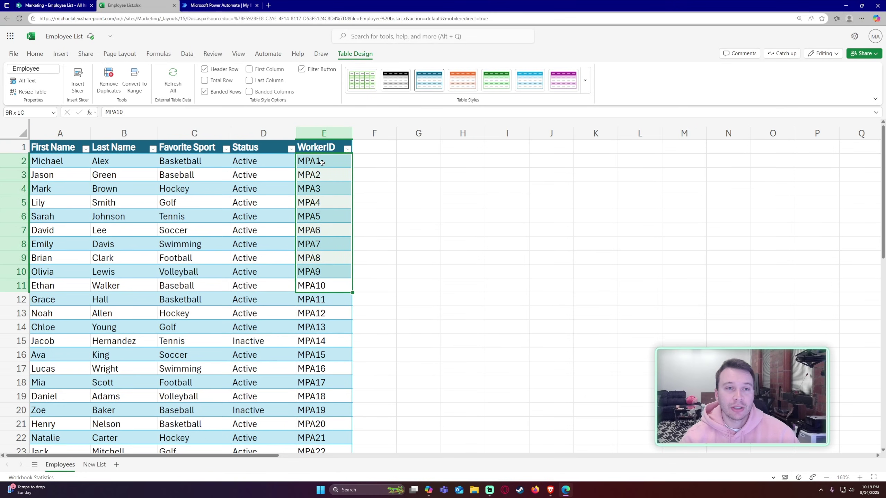
{"action": "left_click_drag", "start_coordinate": [89, 165], "coordinate": [114, 313]}
{"action": "left_click", "coordinate": [115, 313]}
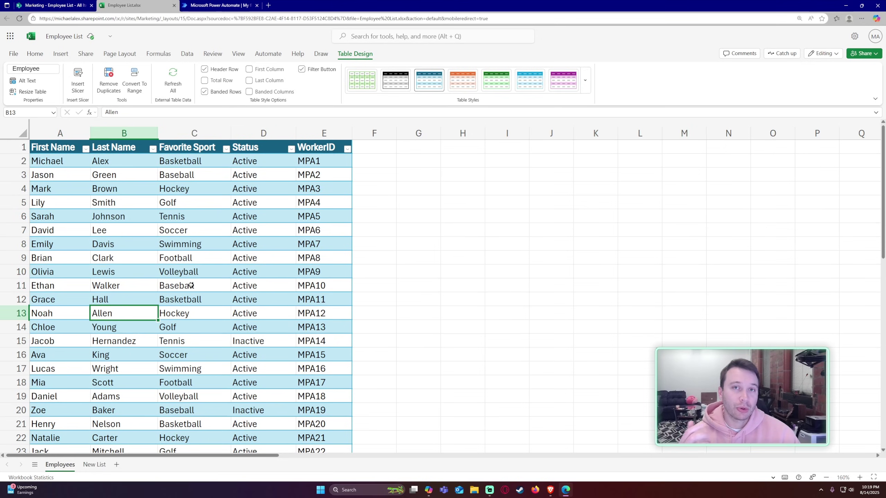
{"action": "left_click", "coordinate": [134, 217]}
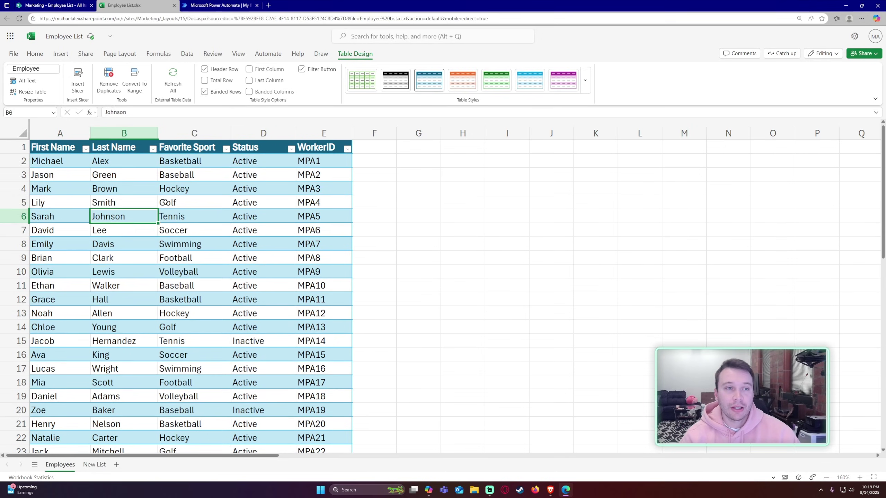
{"action": "left_click", "coordinate": [312, 211]}
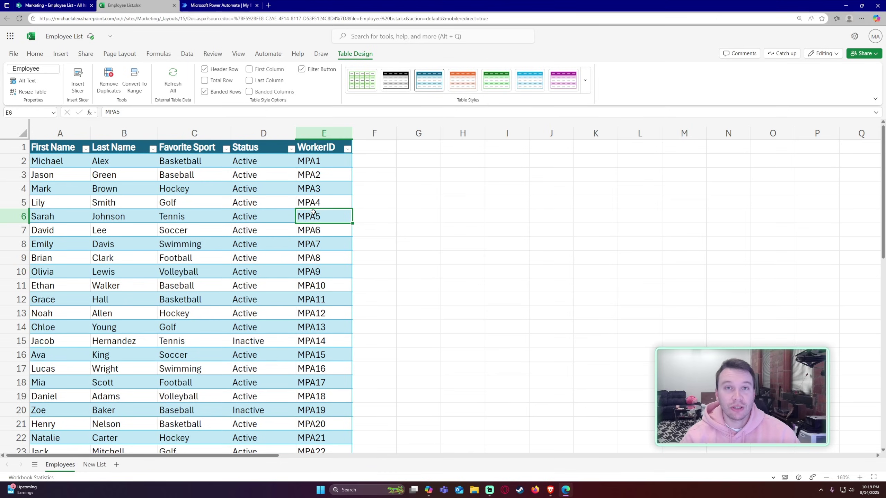
Switch to the SharePoint Employee List and view its columns and items at 150% page zoom.
{"action": "left_click", "coordinate": [69, 4]}
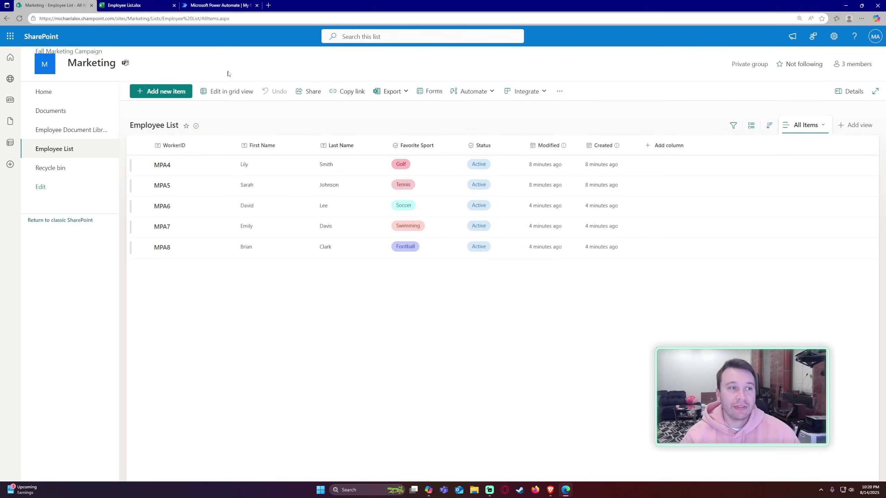
{"action": "key", "text": "ctrl+plus"}
{"action": "key", "text": "ctrl+plus"}
{"action": "key", "text": "ctrl+minus"}
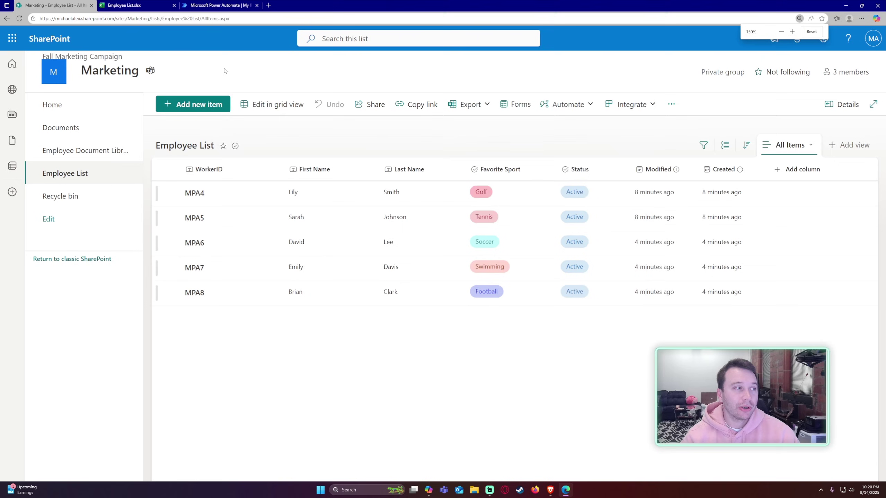
Switch to Power Automate and start a new scheduled cloud flow named "Excel Update Add and Remove".
{"action": "left_click", "coordinate": [218, 5]}
{"action": "left_click", "coordinate": [164, 62]}
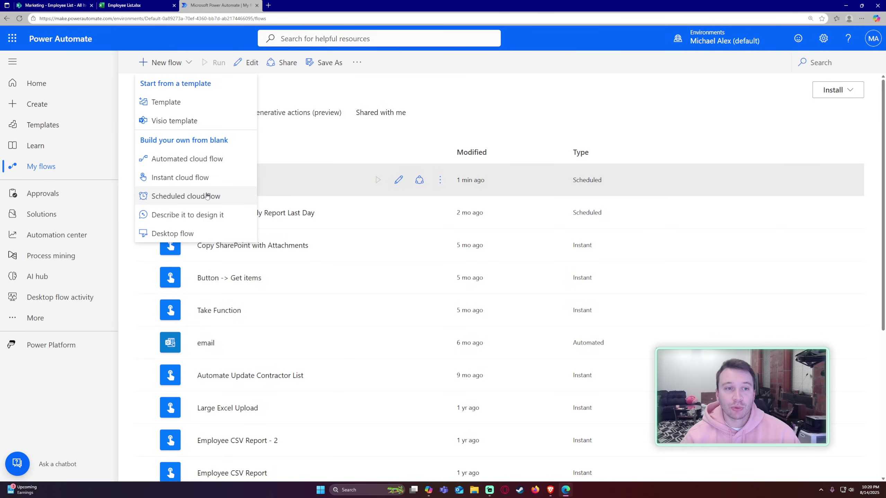
{"action": "left_click", "coordinate": [207, 196]}
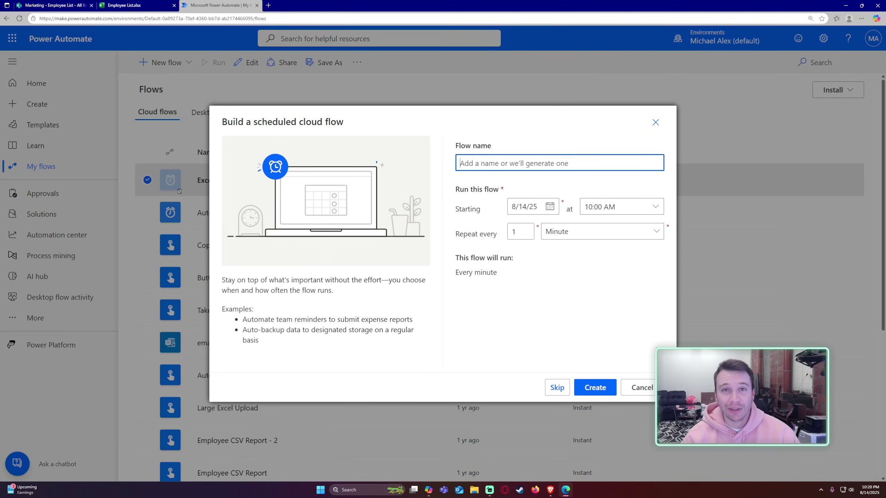
{"action": "left_click", "coordinate": [575, 231]}
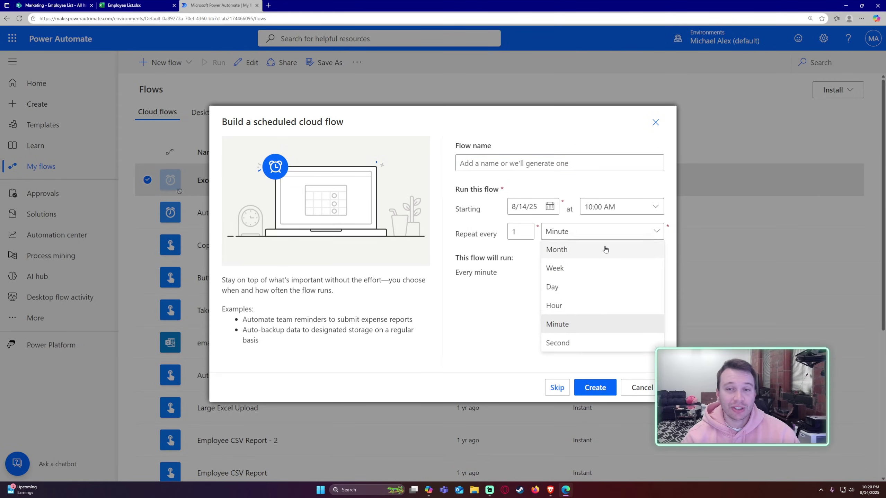
{"action": "left_click", "coordinate": [522, 165]}
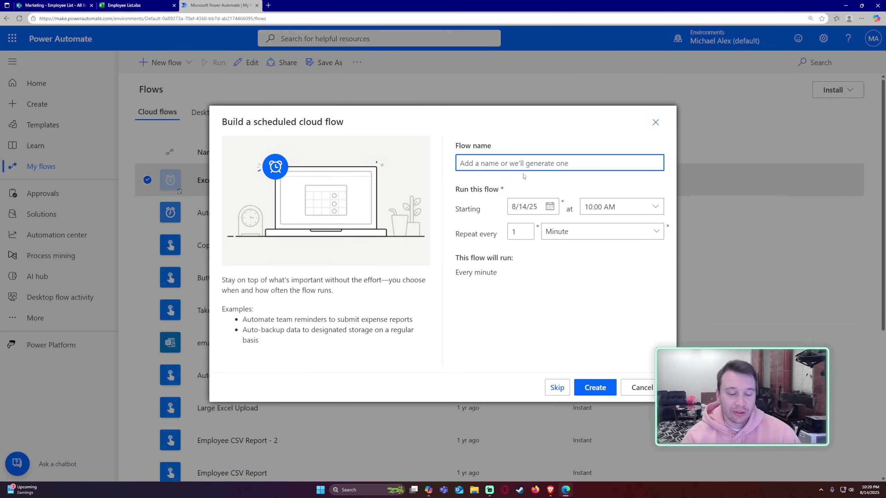
{"action": "type", "text": "Excel Upda"}
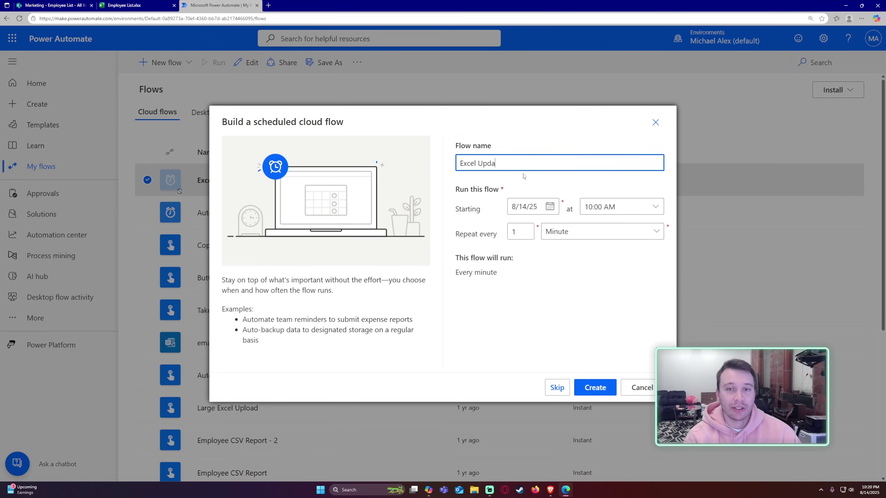
{"action": "type", "text": "te Add and Remove"}
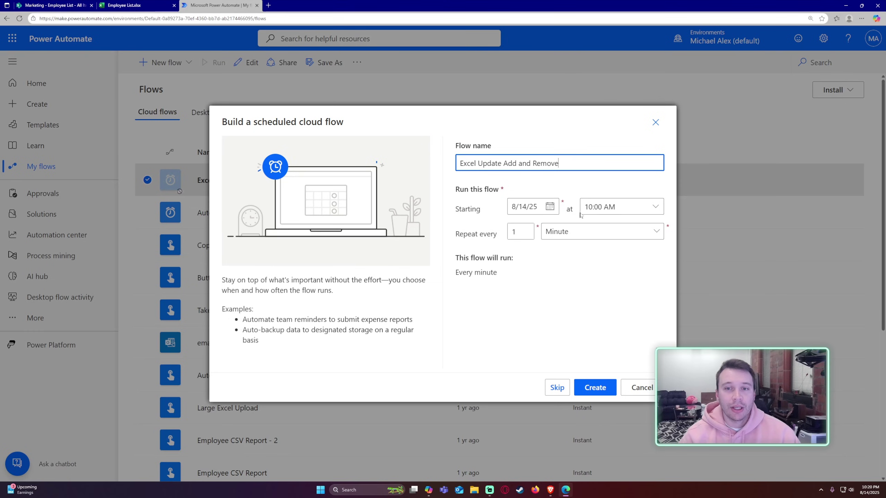
Set the scheduled flow to repeat every 1 day and create it.
{"action": "left_click", "coordinate": [576, 232]}
{"action": "left_click", "coordinate": [576, 290]}
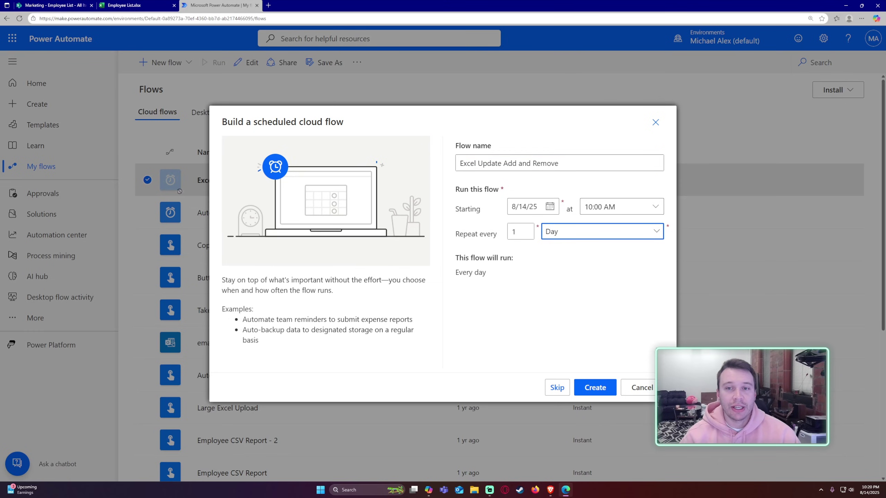
{"action": "left_click", "coordinate": [594, 387]}
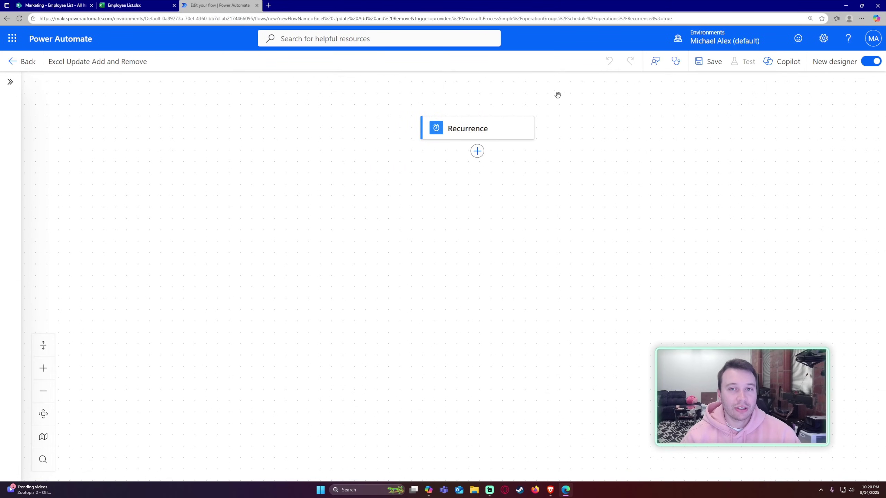
Add the Excel Online (Business) action "List rows present in a table" below the Recurrence trigger, searching for "list rows in excel".
{"action": "left_click", "coordinate": [477, 151]}
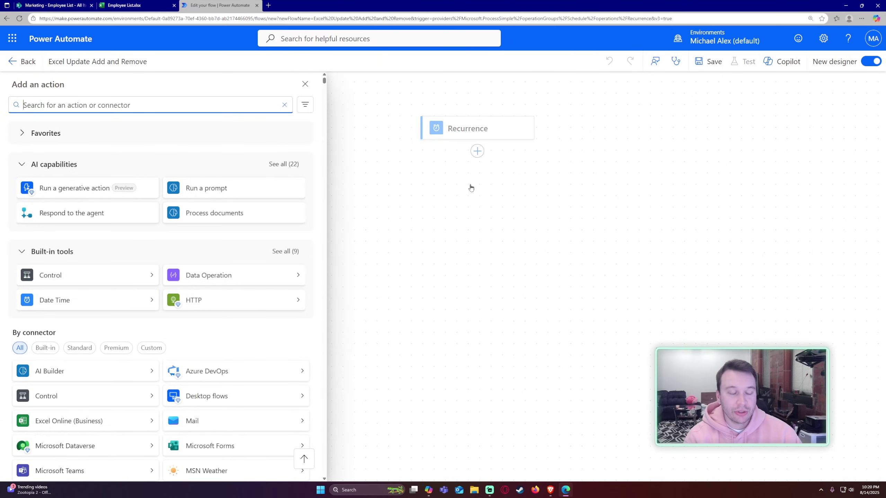
{"action": "type", "text": "lis"}
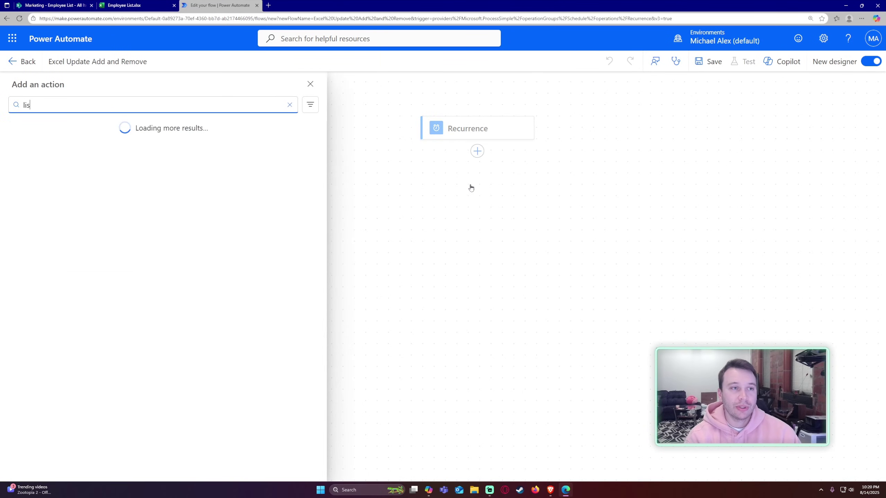
{"action": "type", "text": "t rows in ecel"}
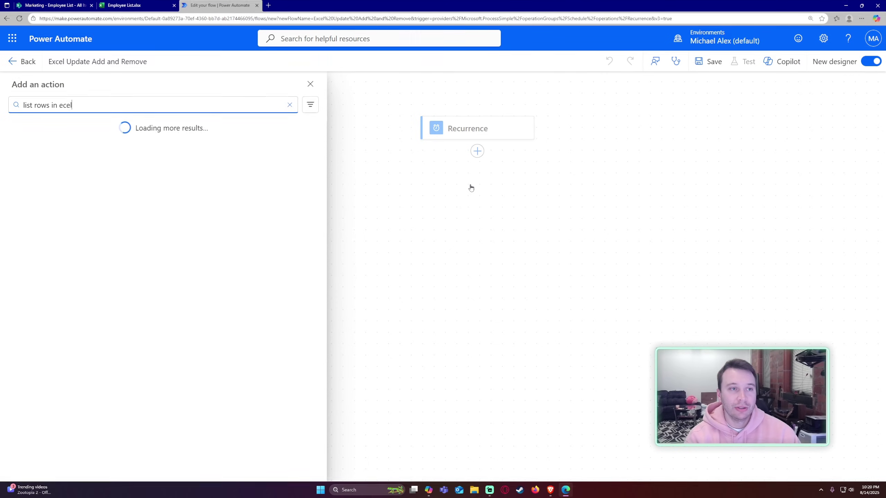
{"action": "key", "text": "BackSpace"}
{"action": "key", "text": "BackSpace"}
{"action": "key", "text": "BackSpace"}
{"action": "type", "text": "xcel"}
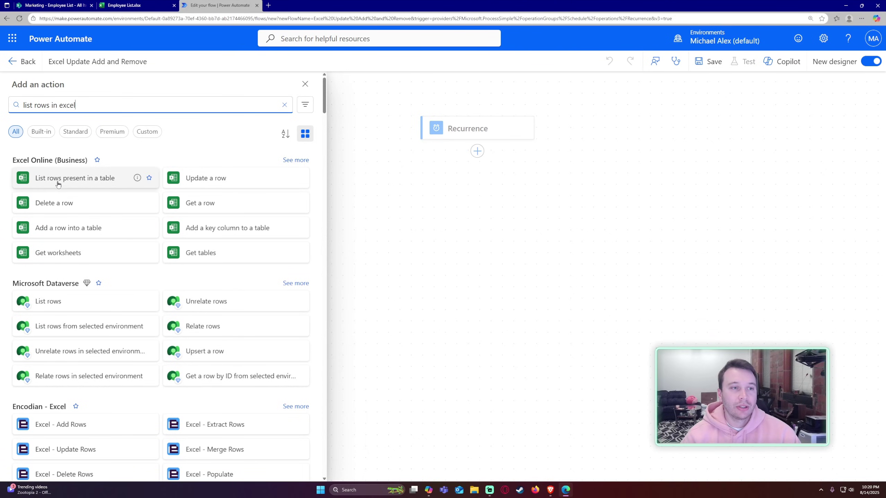
{"action": "left_click", "coordinate": [93, 185]}
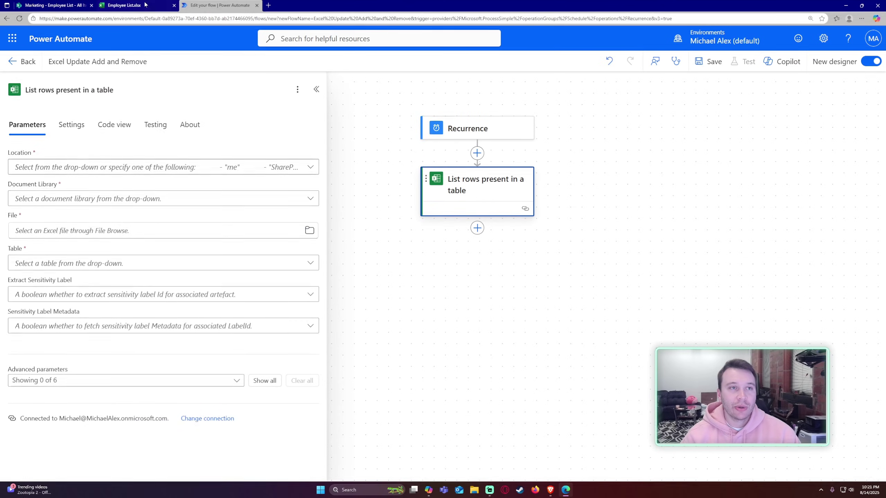
Set the location of the List rows present in a table action to "SharePoint Site - Marketing".
{"action": "left_click", "coordinate": [127, 174]}
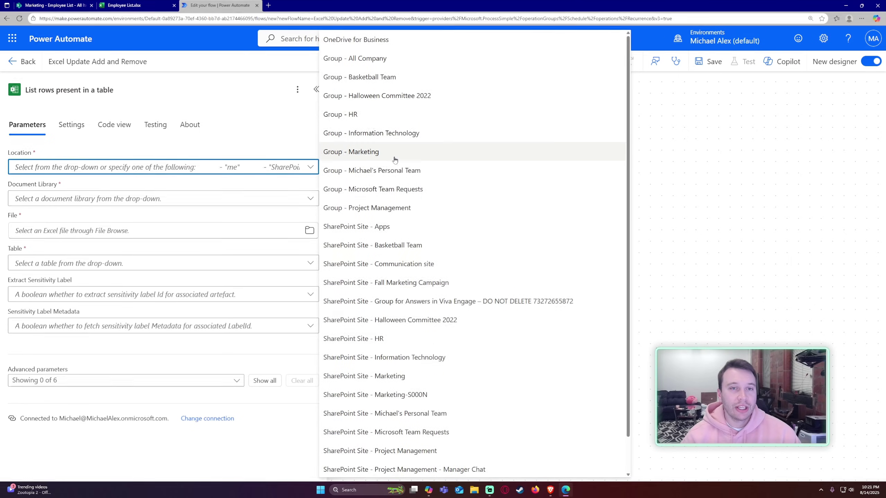
{"action": "scroll", "coordinate": [405, 248], "scroll_direction": "down", "scroll_amount": 2}
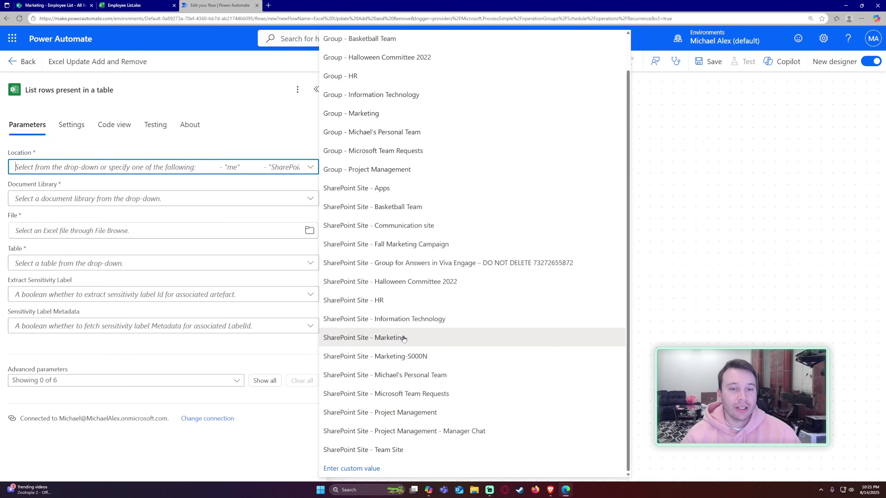
{"action": "left_click", "coordinate": [403, 338]}
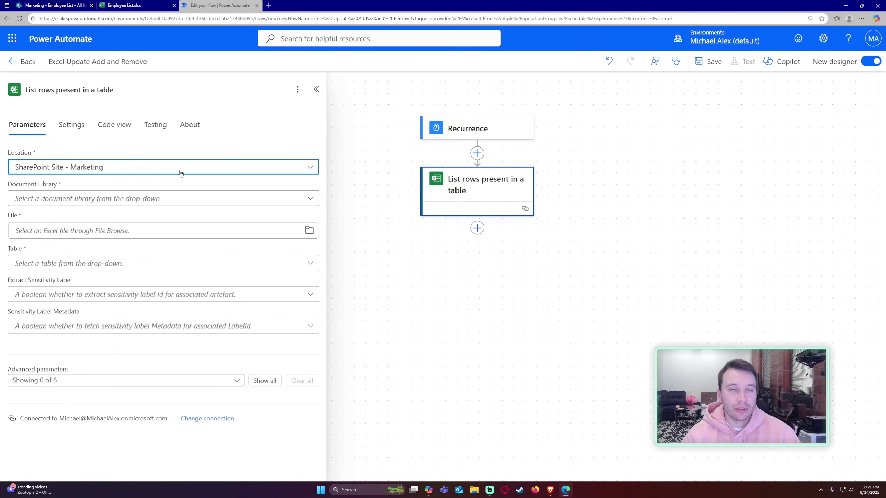
Copy the Marketing site's URL through "/sites/Marketing/" from SharePoint and use it in Power Automate as the action's custom Location value.
{"action": "left_click", "coordinate": [73, 6]}
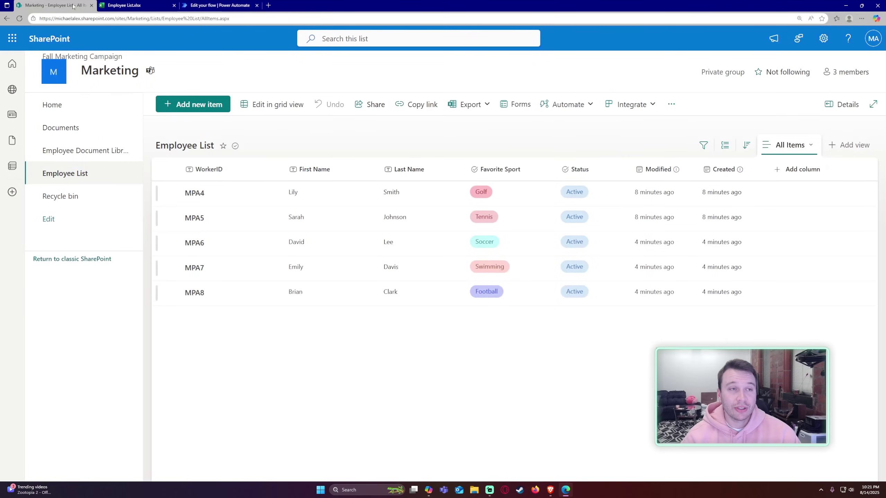
{"action": "left_click", "coordinate": [45, 18]}
{"action": "left_click", "coordinate": [45, 18]}
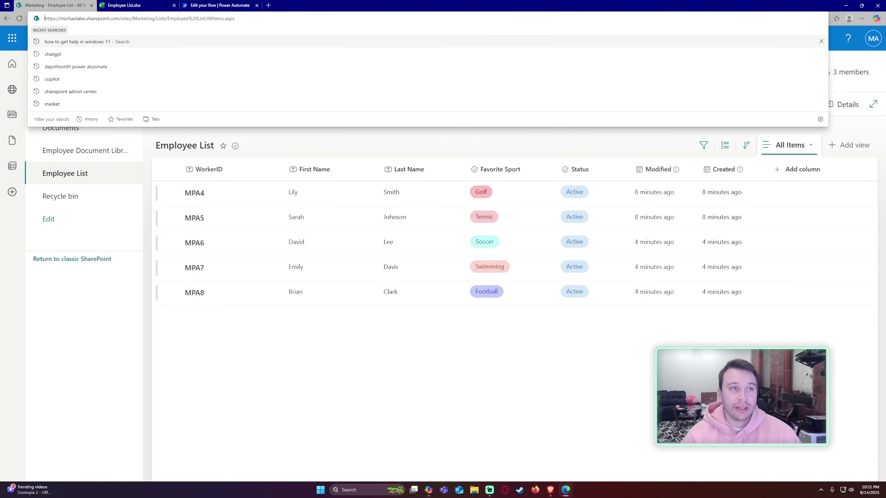
{"action": "left_click_drag", "start_coordinate": [45, 18], "coordinate": [156, 18]}
{"action": "key", "text": "ctrl+c"}
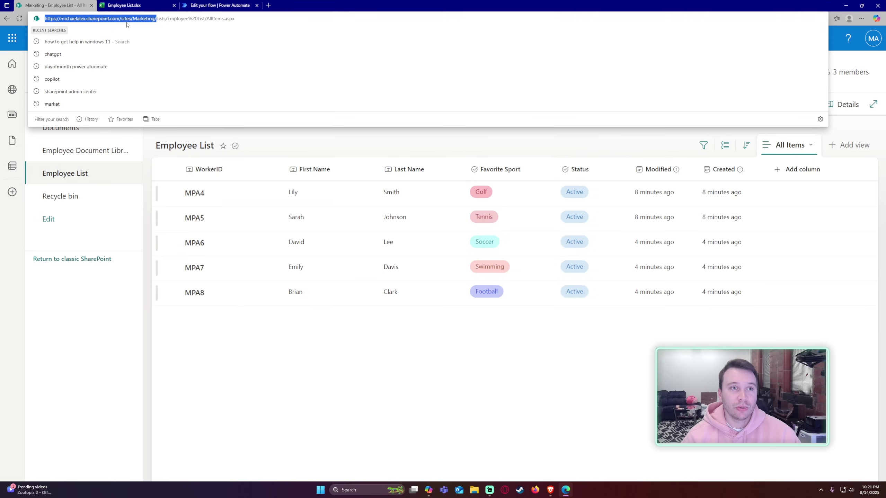
{"action": "left_click", "coordinate": [133, 5]}
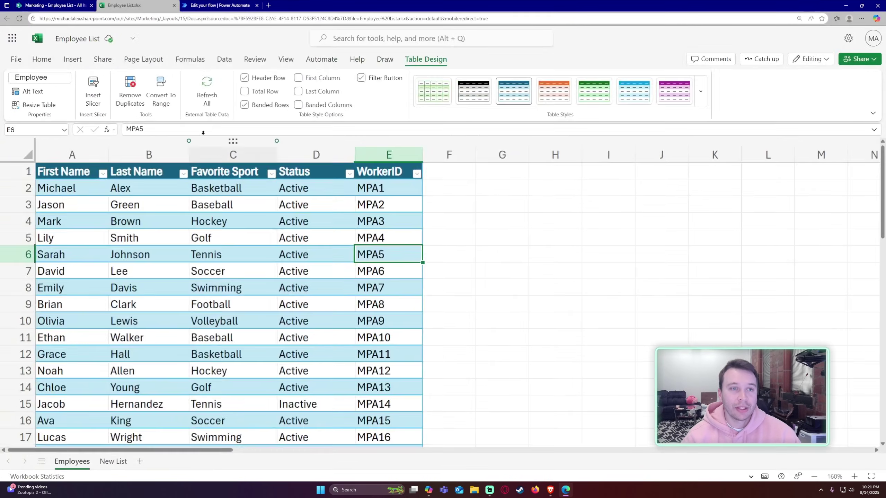
{"action": "left_click", "coordinate": [196, 6]}
{"action": "key", "text": "ctrl+v"}
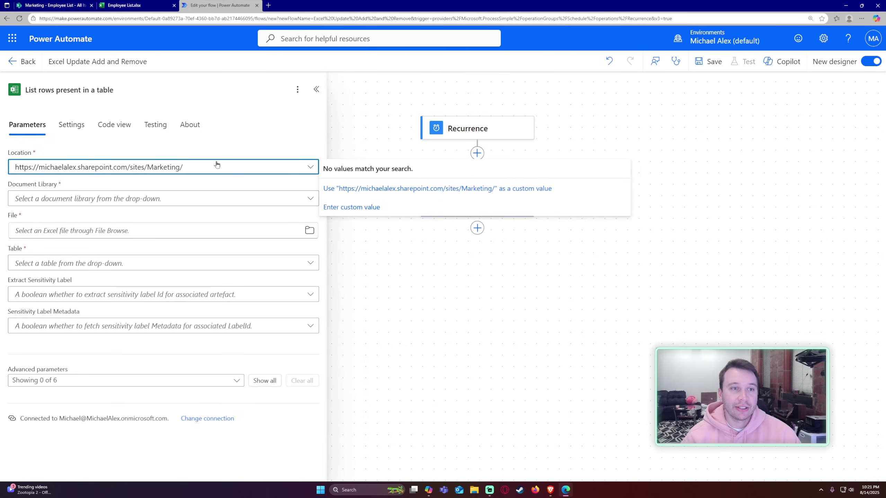
{"action": "left_click", "coordinate": [333, 190]}
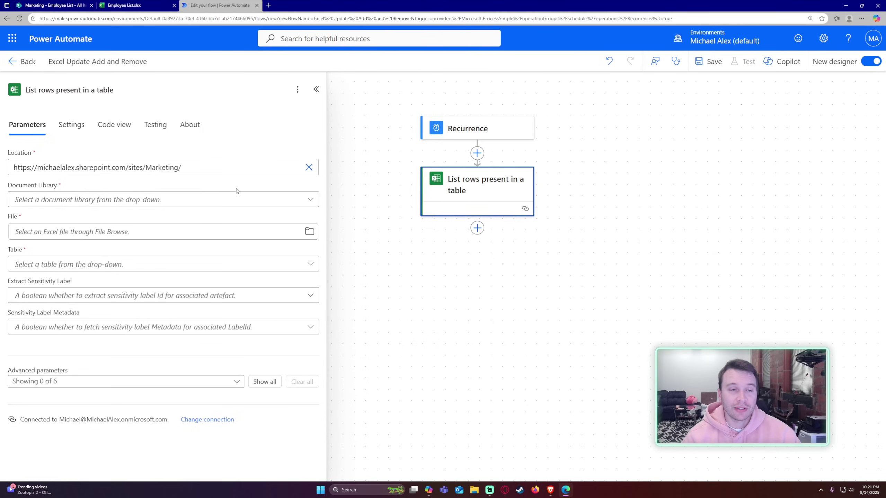
Check the Employee Document Library on the SharePoint site and set it as the action's document library in Power Automate.
{"action": "left_click", "coordinate": [199, 200]}
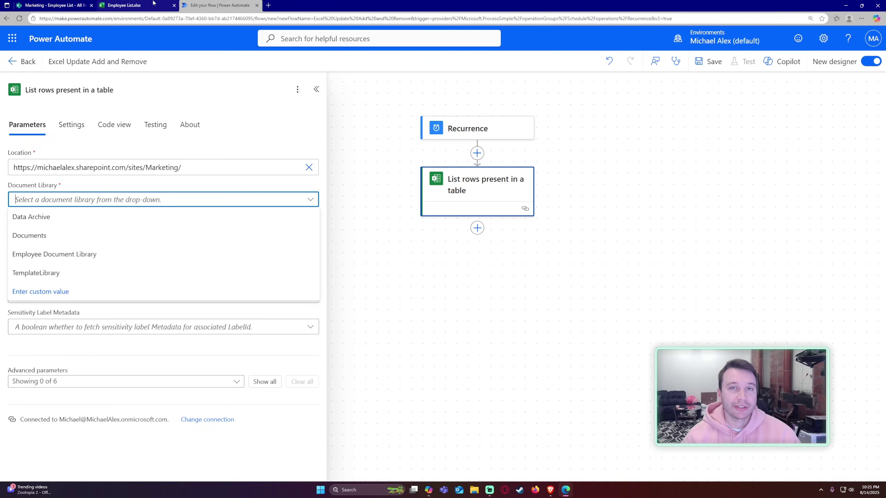
{"action": "left_click", "coordinate": [54, 5]}
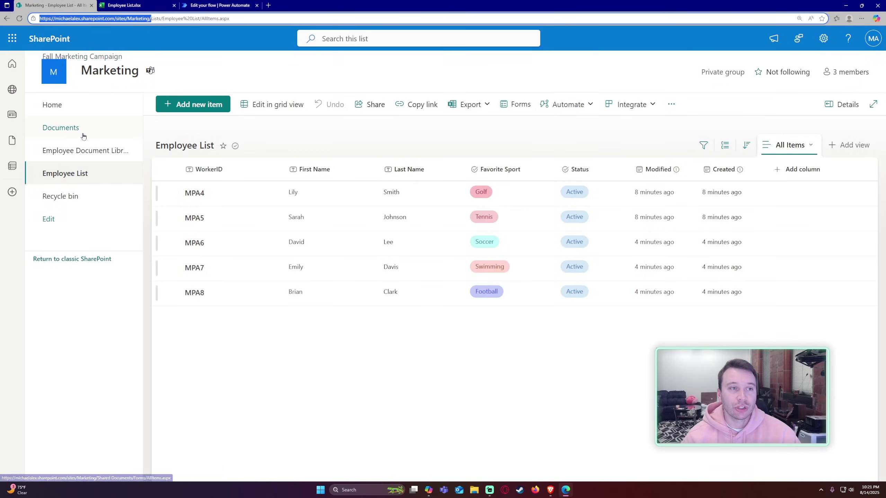
{"action": "left_click", "coordinate": [85, 154]}
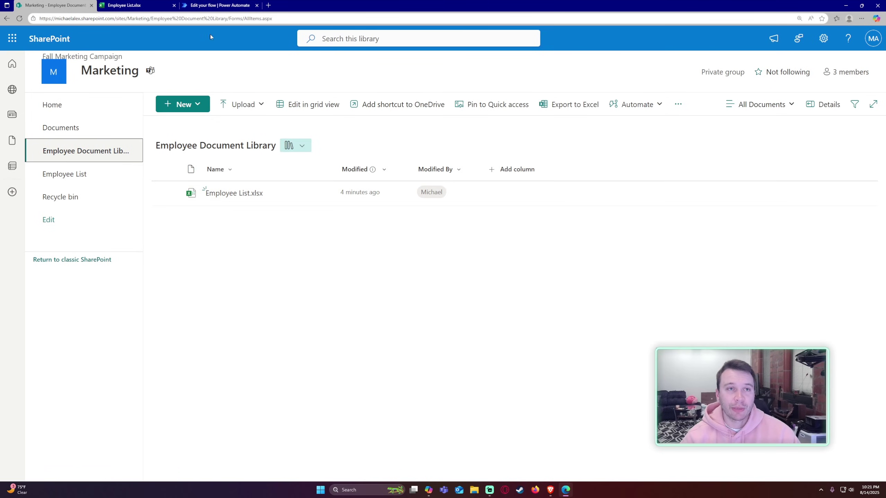
{"action": "left_click", "coordinate": [210, 4]}
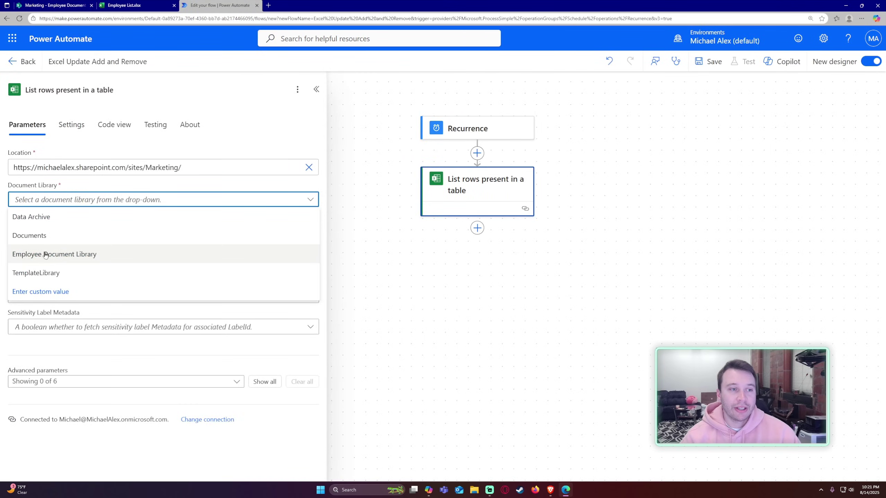
{"action": "left_click", "coordinate": [78, 260]}
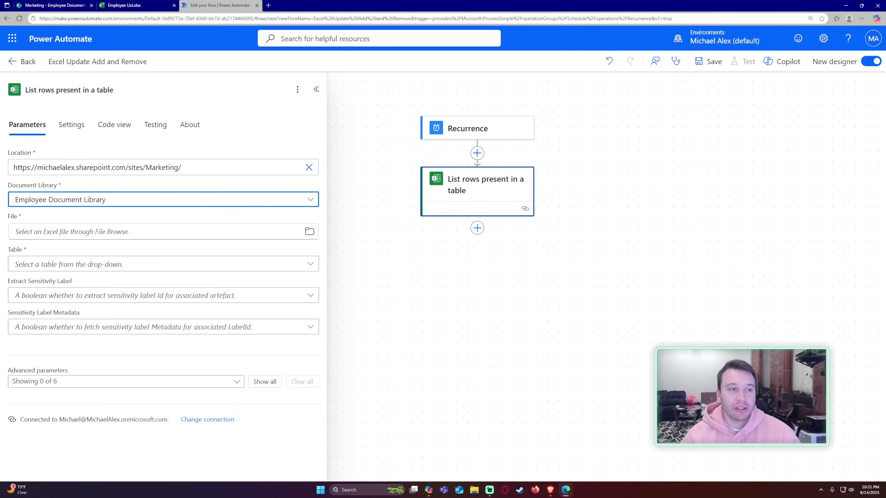
Set the List rows present in a table action to use the file "Employee List.xlsx" and the table "Employee".
{"action": "left_click", "coordinate": [309, 232]}
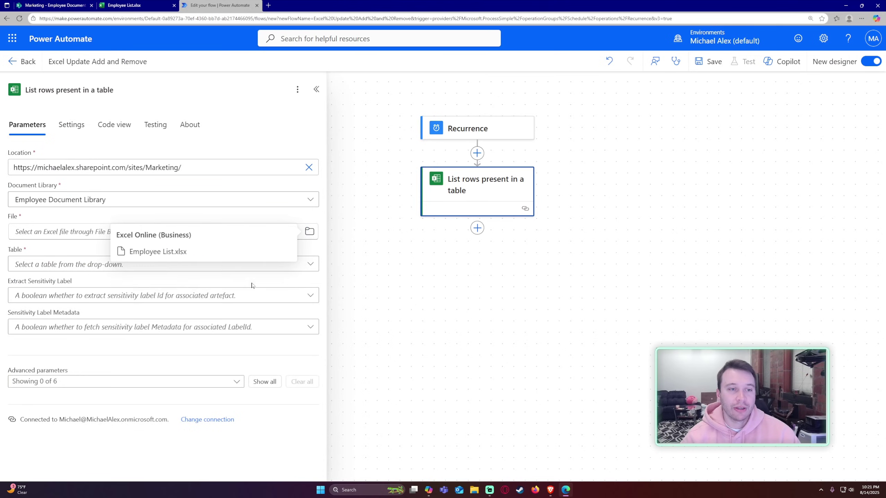
{"action": "left_click", "coordinate": [190, 254]}
{"action": "left_click", "coordinate": [157, 264]}
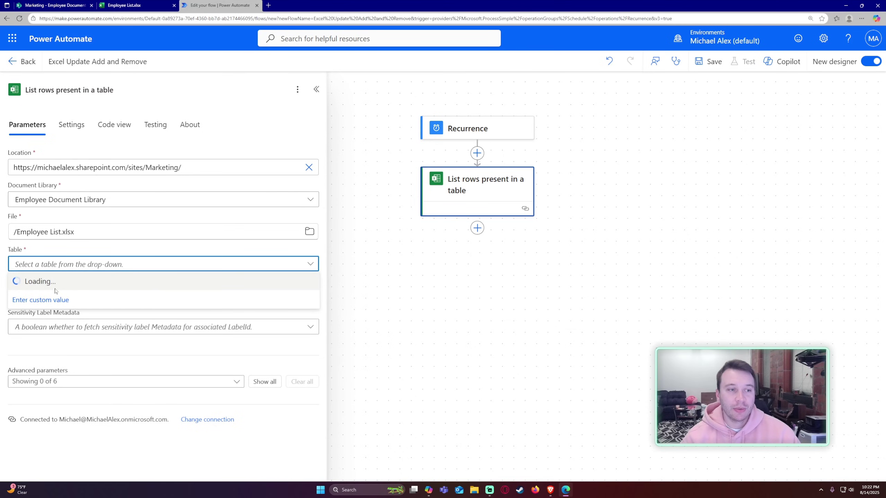
{"action": "left_click", "coordinate": [54, 282]}
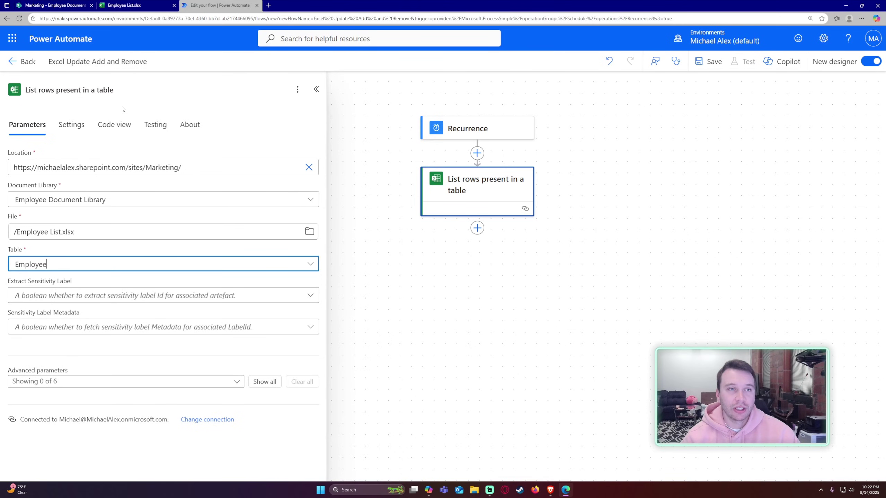
Check the table's name in the Excel workbook and review the List rows action's advanced parameters in Power Automate, including the DateTime Format options.
{"action": "left_click", "coordinate": [139, 6]}
{"action": "left_click", "coordinate": [134, 192]}
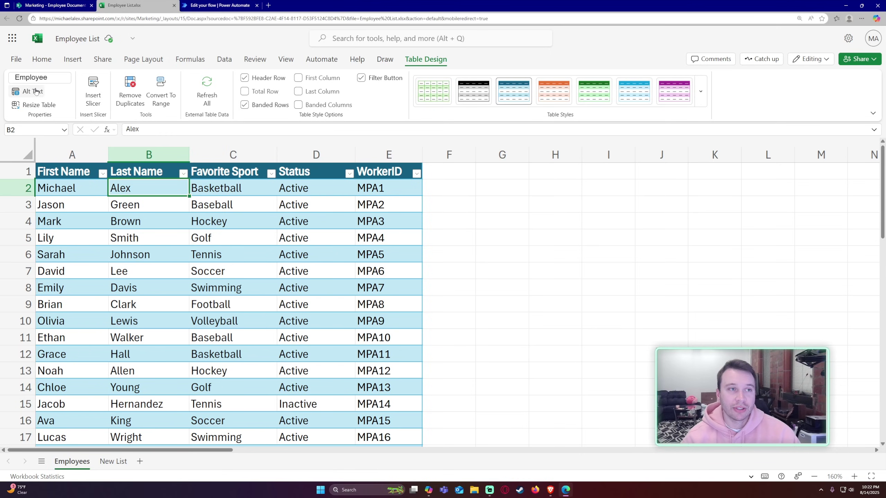
{"action": "left_click", "coordinate": [210, 4]}
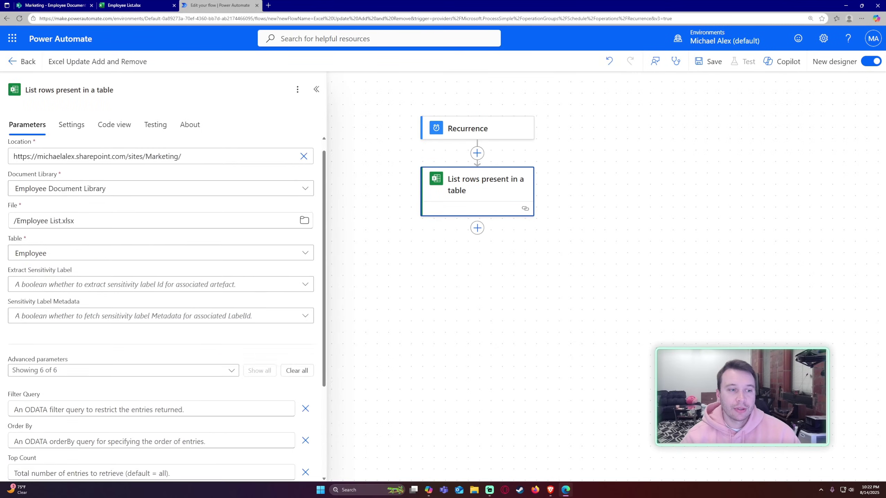
{"action": "scroll", "coordinate": [90, 245], "scroll_direction": "down", "scroll_amount": 5}
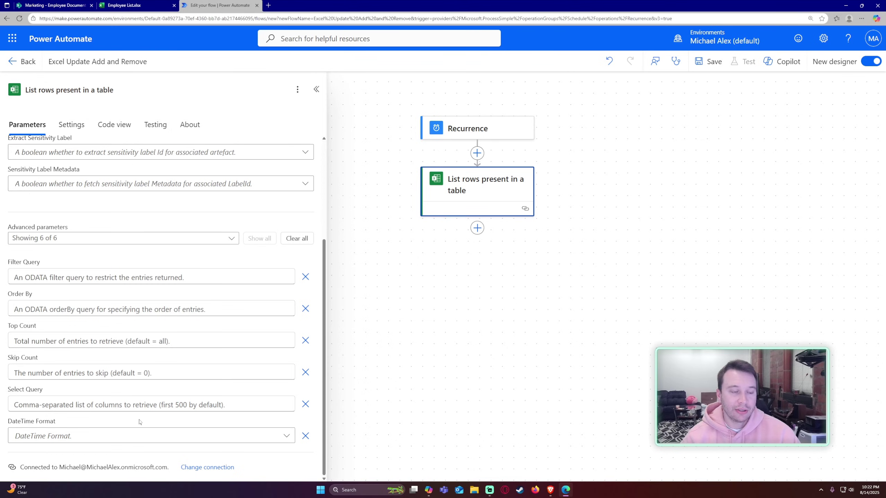
{"action": "left_click", "coordinate": [61, 433]}
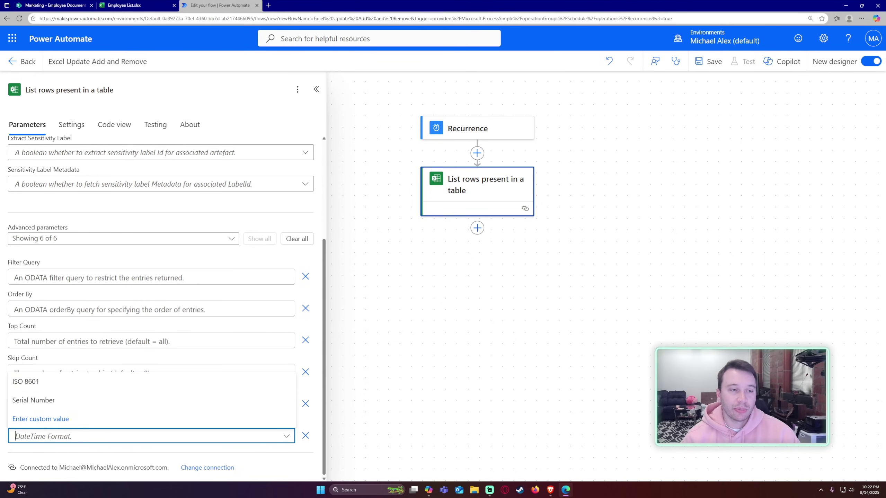
{"action": "key", "text": "Escape"}
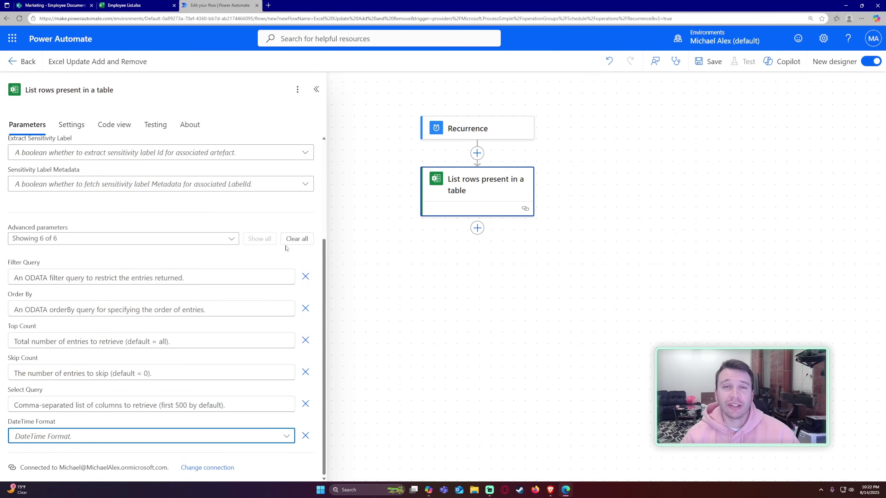
{"action": "scroll", "coordinate": [239, 244], "scroll_direction": "up", "scroll_amount": 3}
{"action": "scroll", "coordinate": [239, 244], "scroll_direction": "up", "scroll_amount": 1}
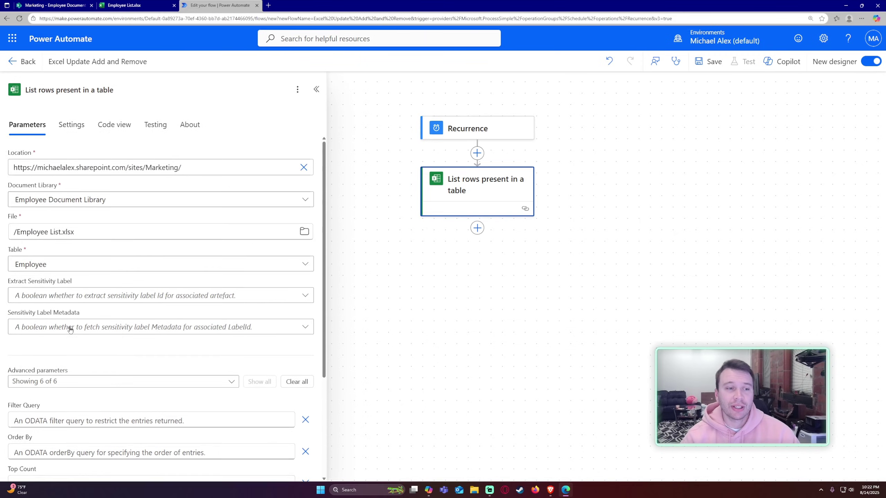
Turn on pagination for the List rows present in a table action with a threshold of 2000.
{"action": "left_click", "coordinate": [68, 132]}
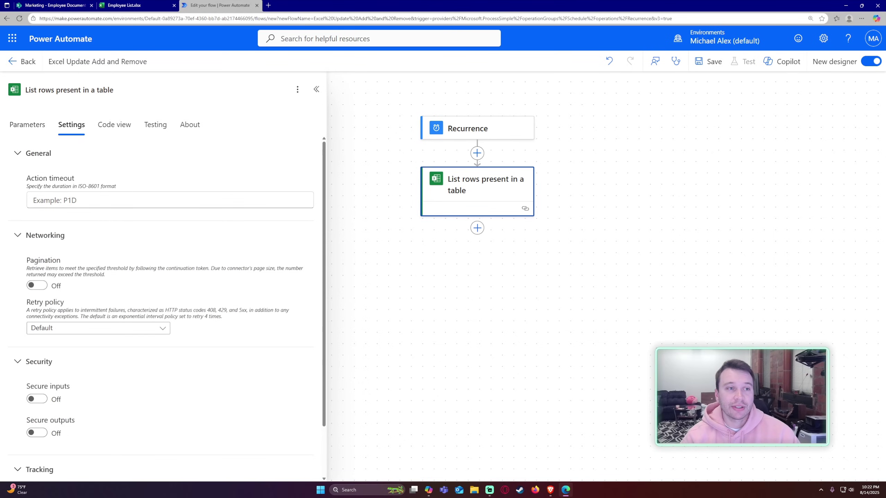
{"action": "left_click", "coordinate": [38, 286]}
{"action": "scroll", "coordinate": [42, 288], "scroll_direction": "down", "scroll_amount": 2}
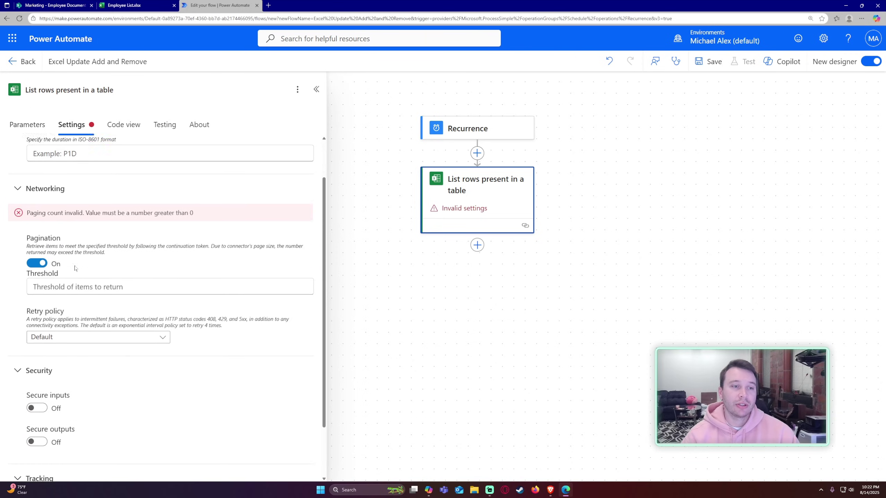
{"action": "left_click", "coordinate": [170, 264]}
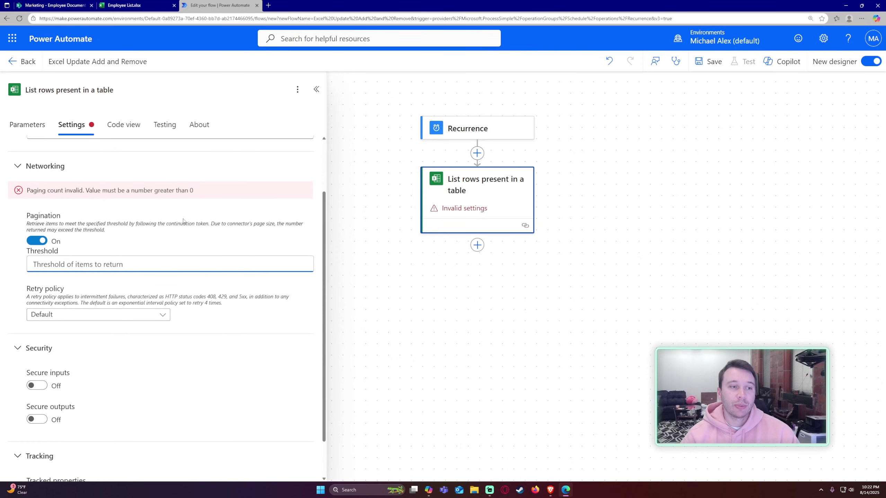
{"action": "type", "text": "2000"}
{"action": "left_click", "coordinate": [173, 229]}
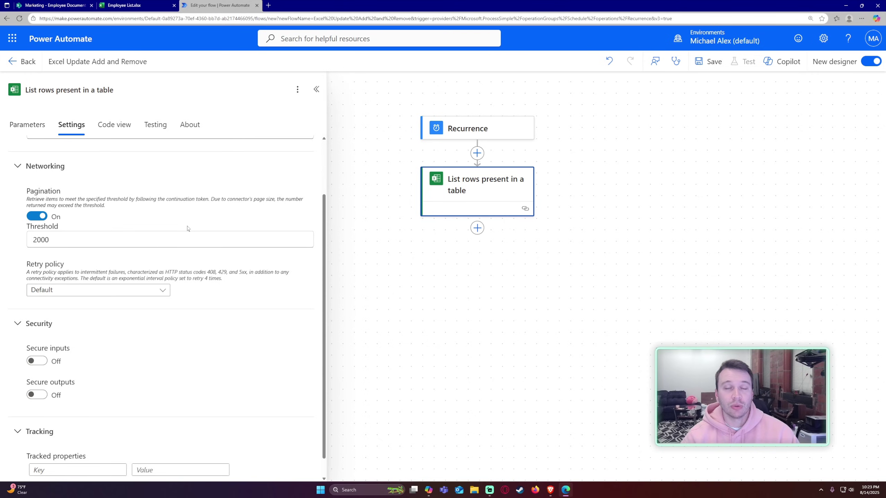
{"action": "scroll", "coordinate": [184, 227], "scroll_direction": "up", "scroll_amount": 2}
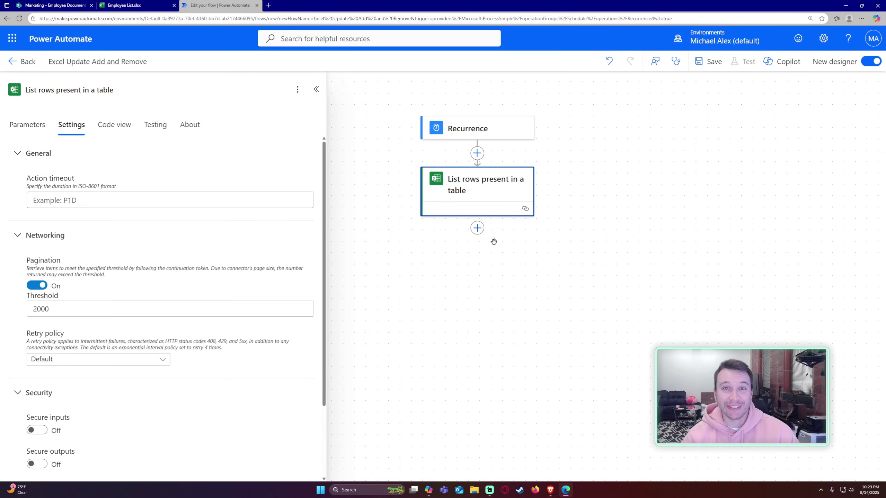
Add the SharePoint "Get items" action below List rows present in a table, searching for "get items".
{"action": "left_click", "coordinate": [477, 228]}
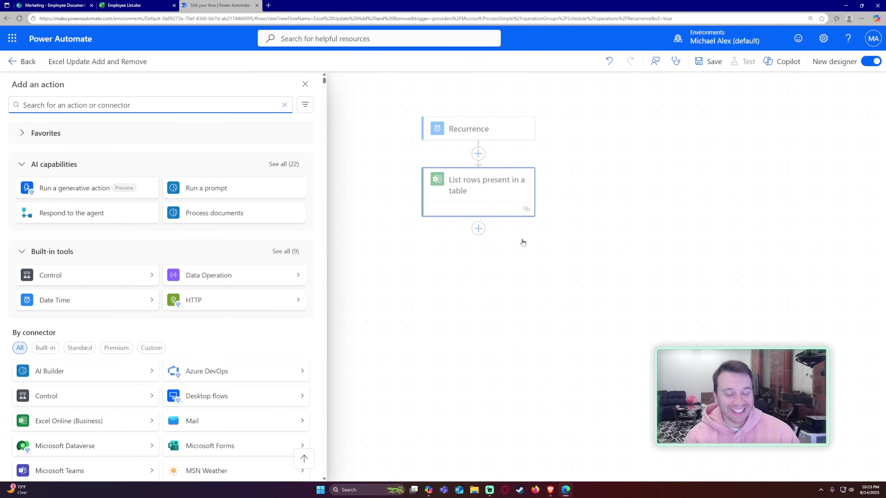
{"action": "type", "text": "g"}
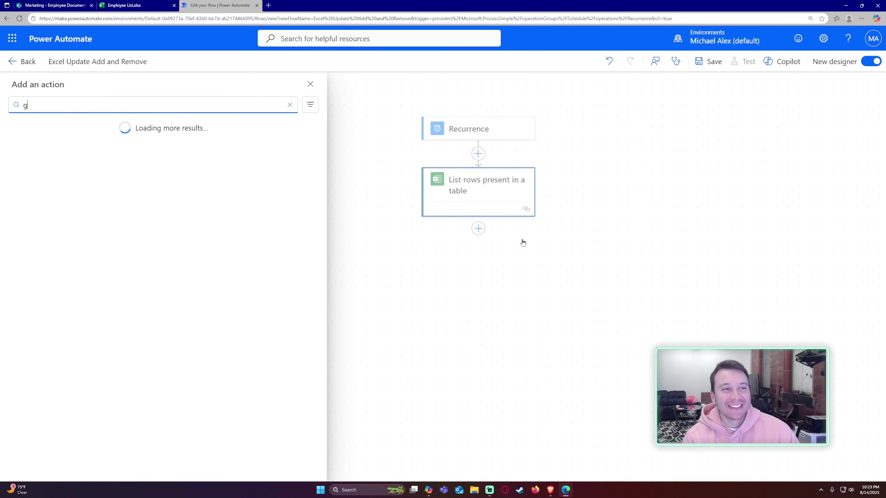
{"action": "type", "text": "et items"}
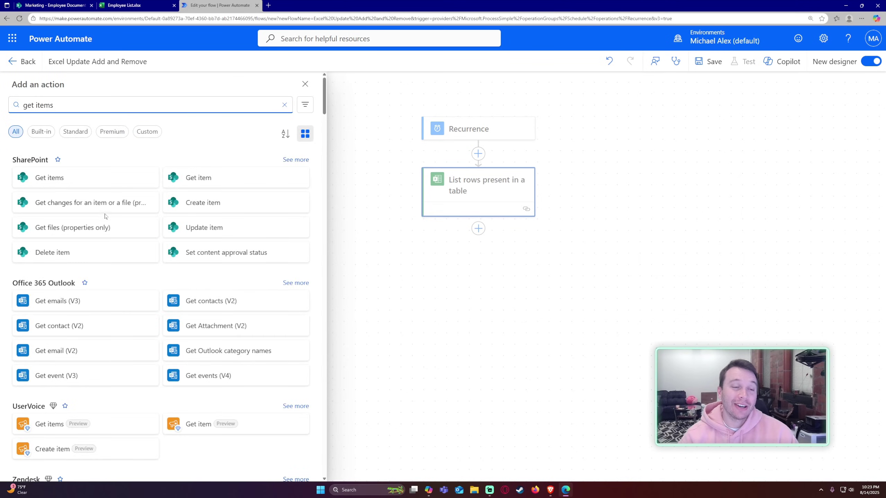
{"action": "left_click", "coordinate": [75, 179]}
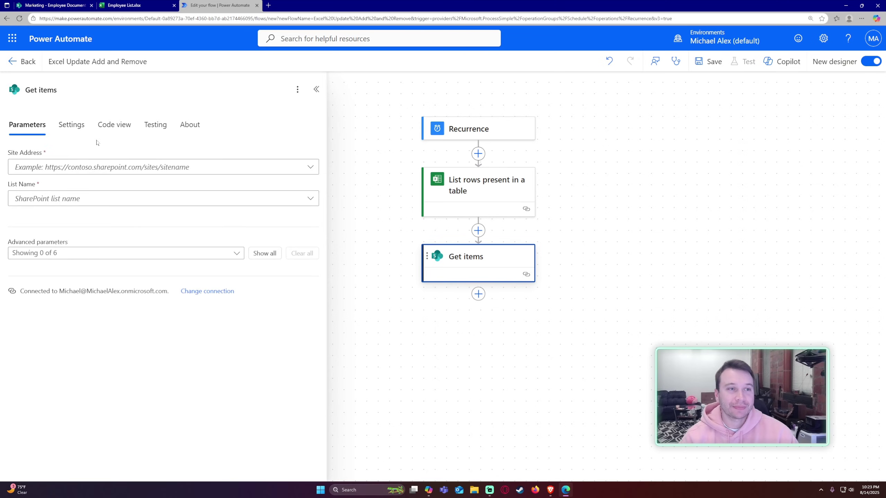
Set the Get items action's site address to the Marketing site and its list name to "Employee List".
{"action": "left_click", "coordinate": [66, 167]}
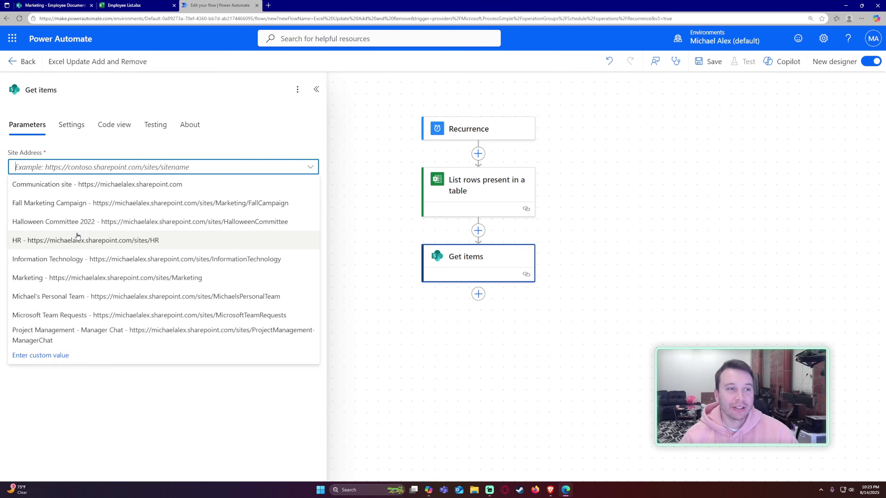
{"action": "left_click", "coordinate": [130, 277]}
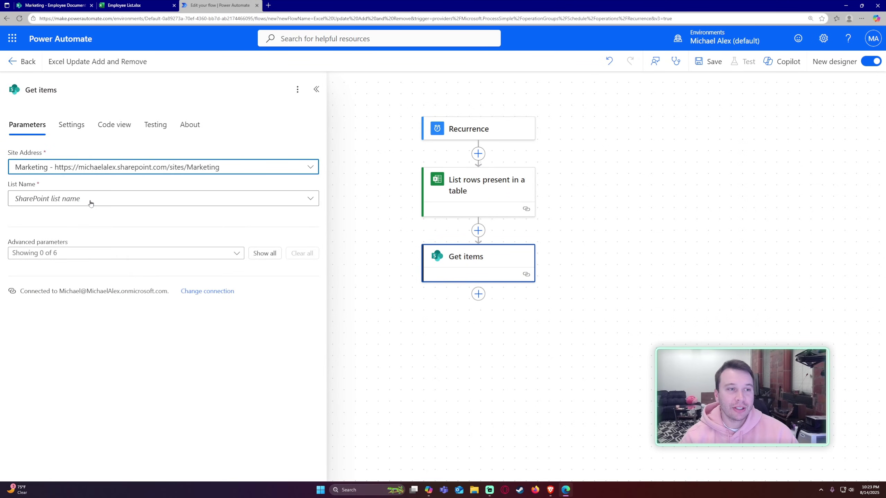
{"action": "left_click", "coordinate": [90, 203]}
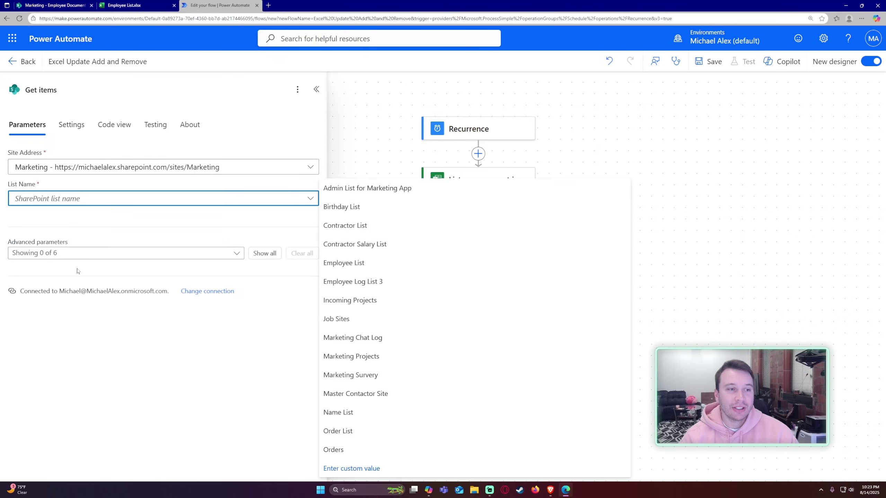
{"action": "left_click", "coordinate": [326, 264]}
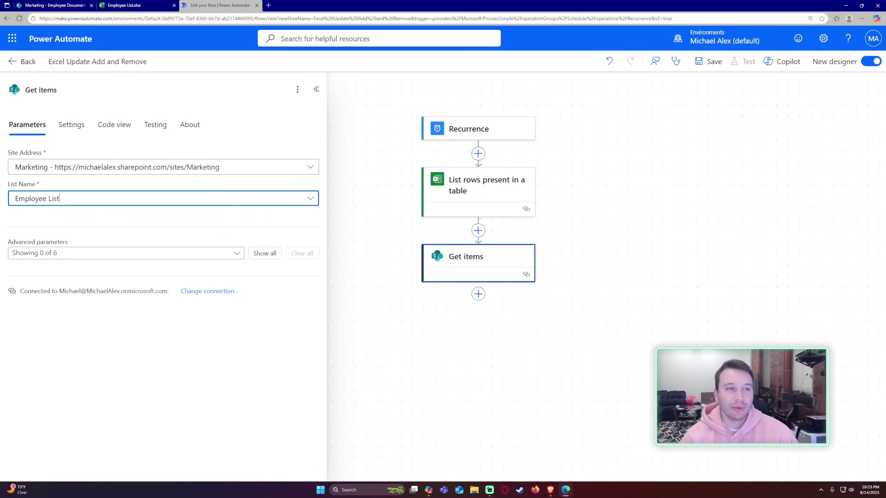
Turn on pagination for the Get items action with a threshold of 2000 and return to its parameters.
{"action": "left_click", "coordinate": [79, 126]}
{"action": "left_click", "coordinate": [37, 129]}
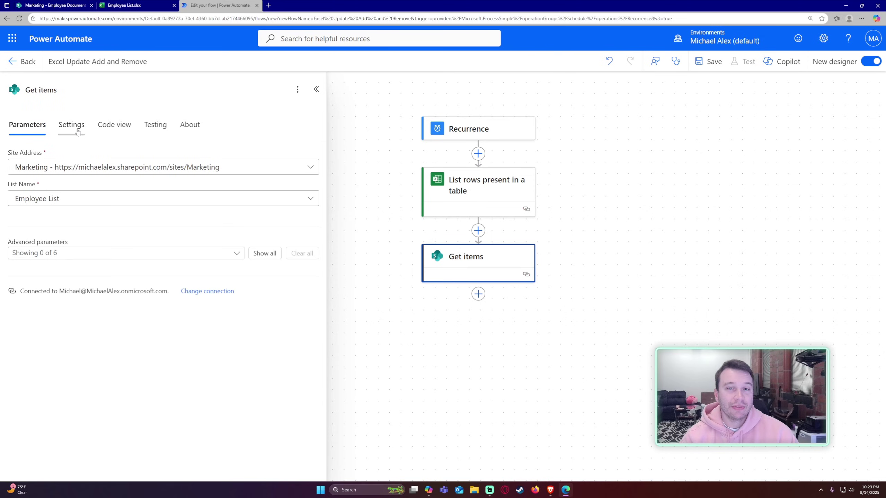
{"action": "left_click", "coordinate": [62, 132]}
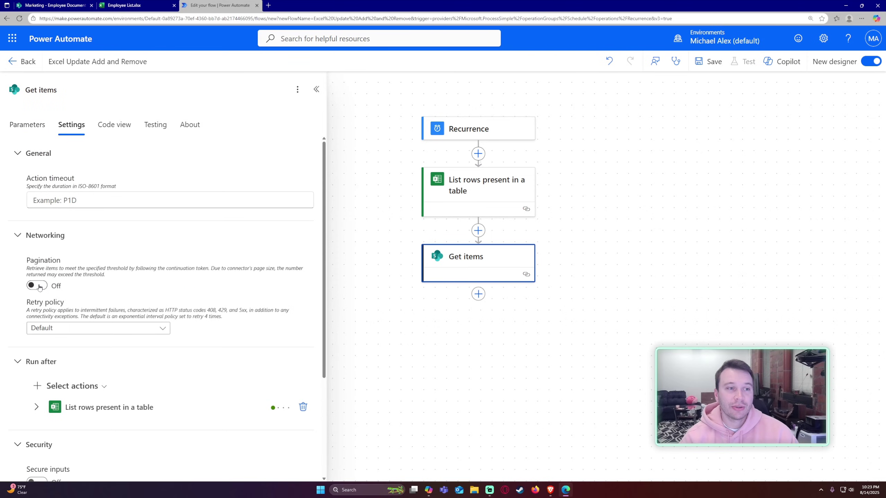
{"action": "scroll", "coordinate": [41, 284], "scroll_direction": "down", "scroll_amount": 3}
{"action": "left_click", "coordinate": [36, 180]}
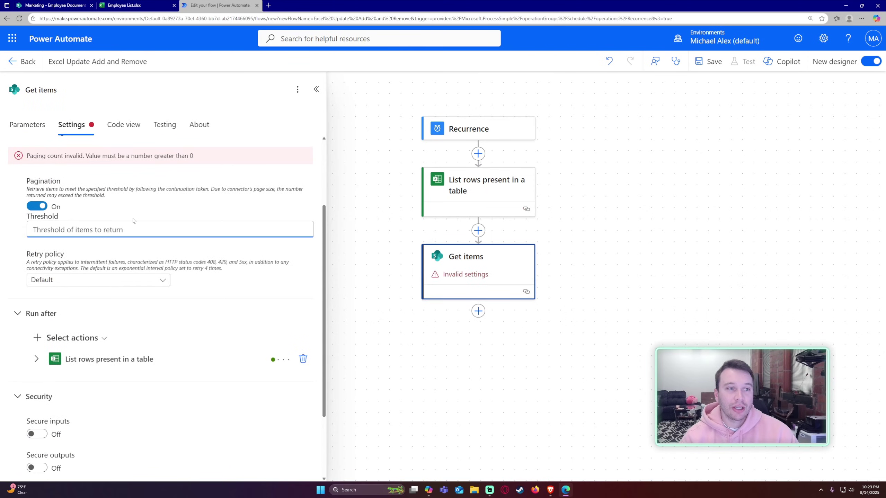
{"action": "type", "text": "2000"}
{"action": "left_click", "coordinate": [32, 125]}
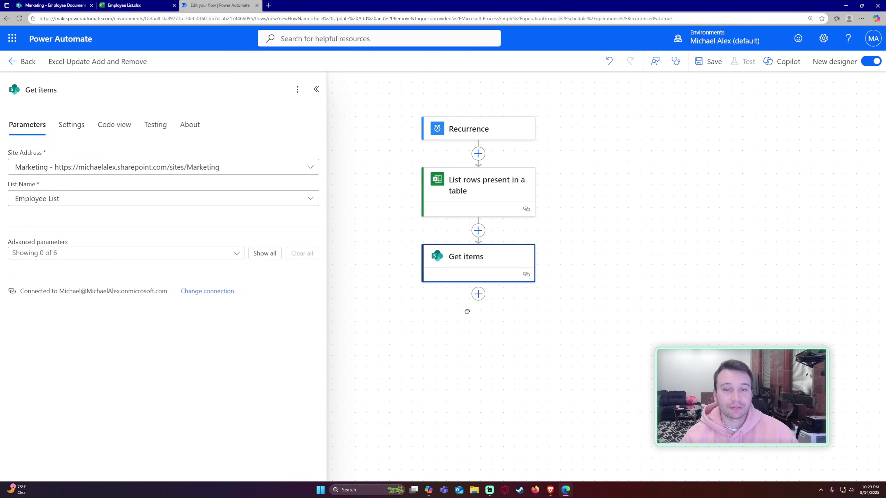
Add an "Apply to each" control below Get items, searching for "apply to each".
{"action": "left_click_drag", "start_coordinate": [466, 310], "coordinate": [462, 270]}
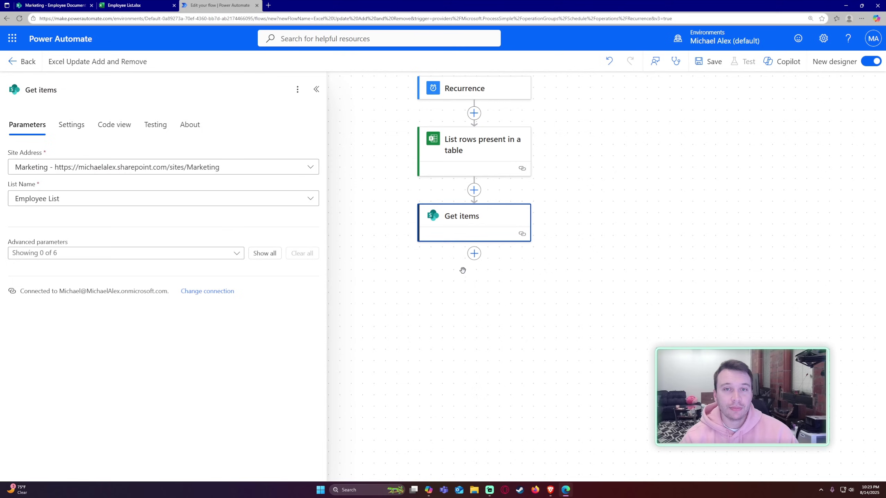
{"action": "left_click", "coordinate": [476, 256]}
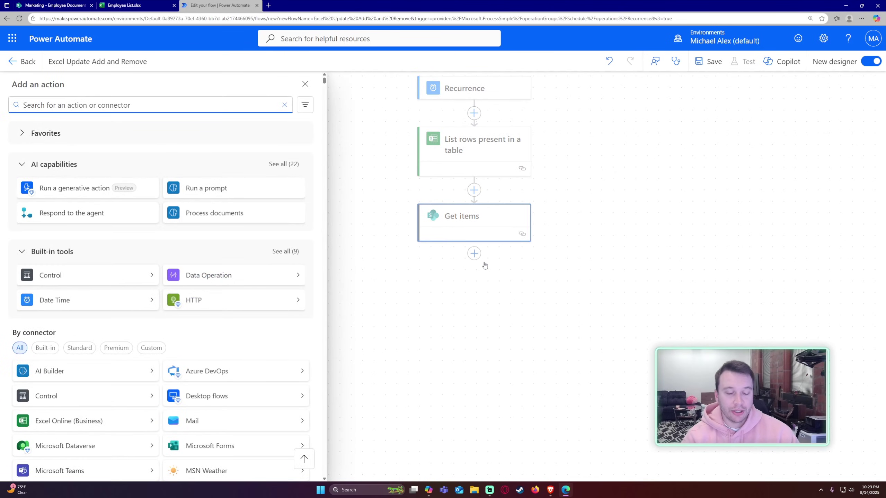
{"action": "type", "text": "apply to each"}
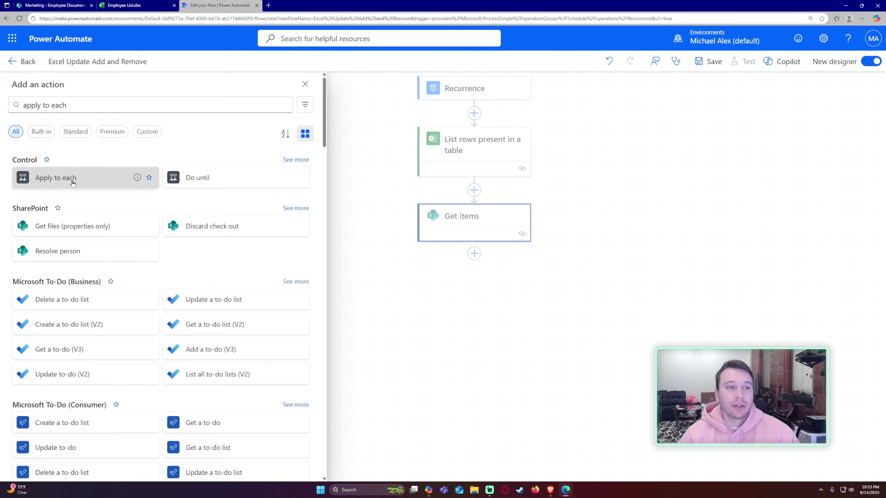
{"action": "left_click", "coordinate": [69, 178]}
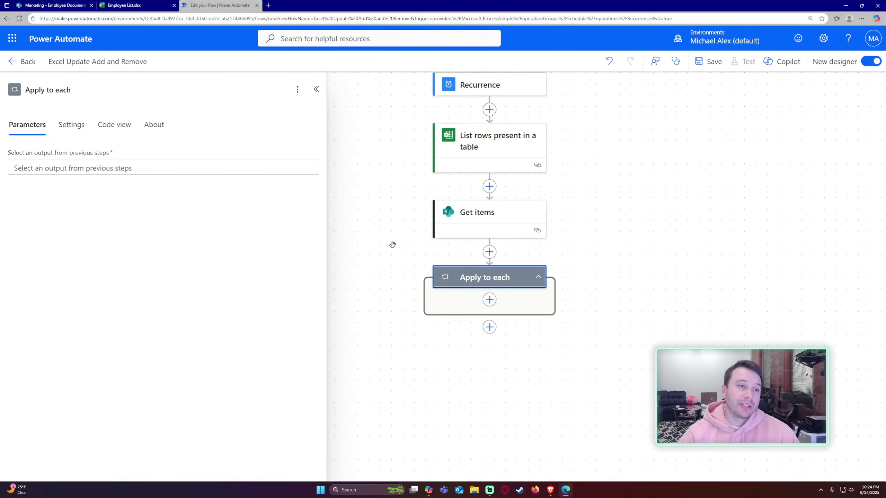
Set the Apply to each input to the body/value output of List rows present in a table.
{"action": "left_click", "coordinate": [307, 168]}
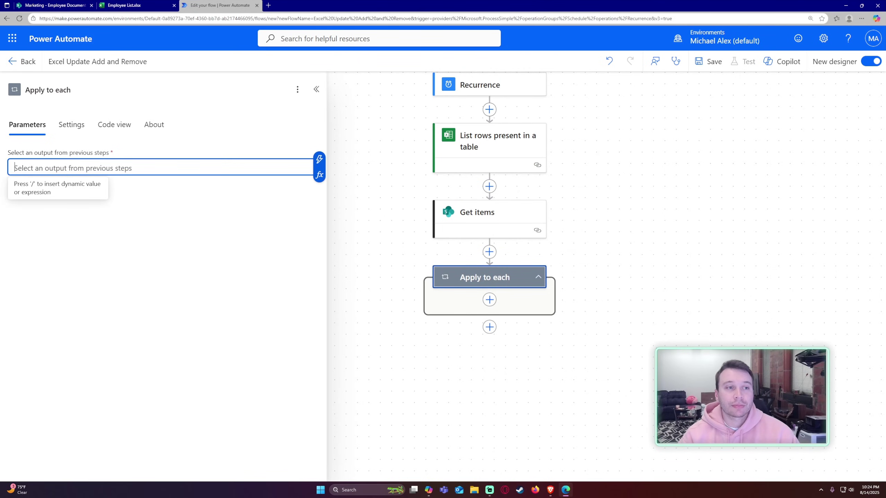
{"action": "left_click", "coordinate": [319, 161]}
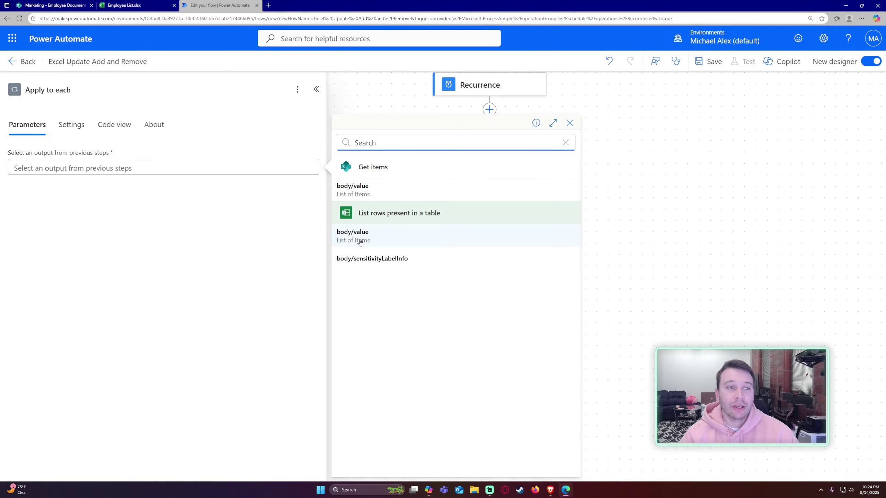
{"action": "left_click", "coordinate": [388, 232]}
Add a Data Operation "Filter array" action inside Apply to each, searching for "filter array".
{"action": "left_click_drag", "start_coordinate": [381, 271], "coordinate": [378, 253]}
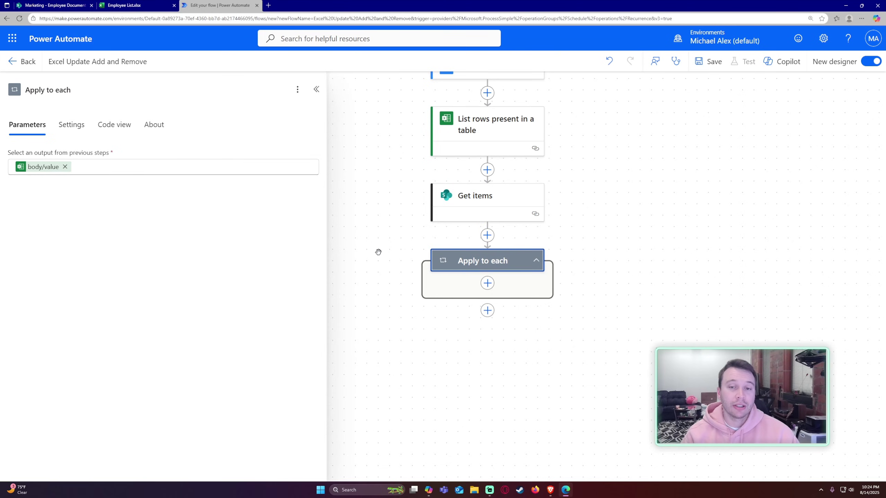
{"action": "left_click", "coordinate": [484, 285]}
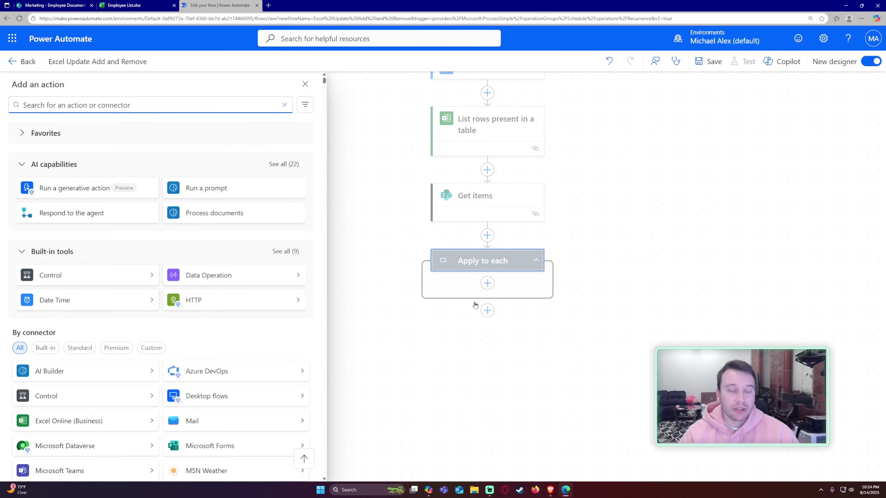
{"action": "type", "text": "filter "}
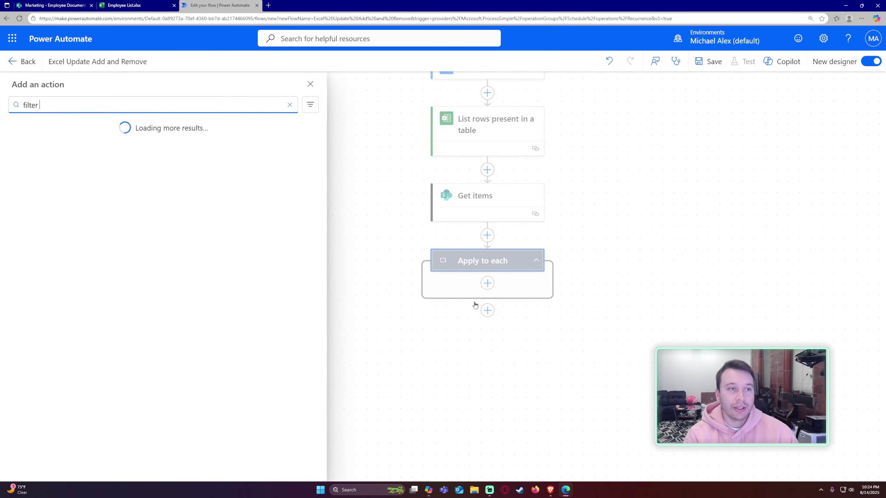
{"action": "type", "text": "array"}
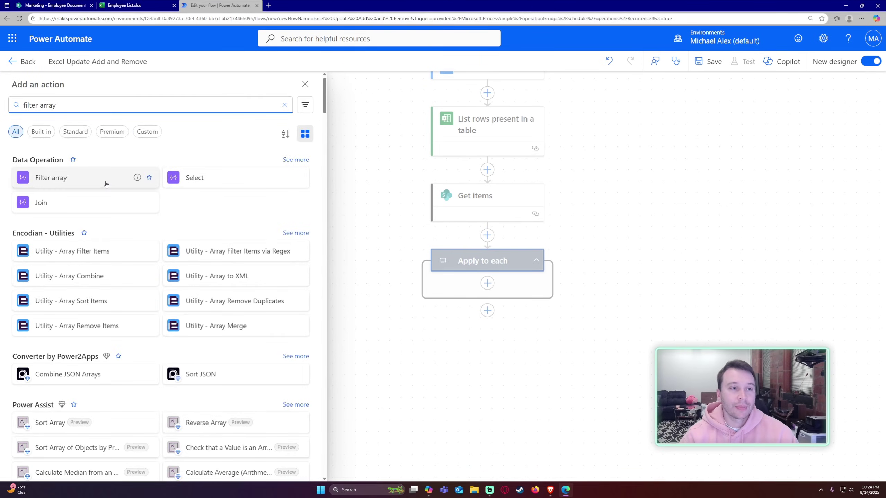
{"action": "left_click", "coordinate": [107, 184]}
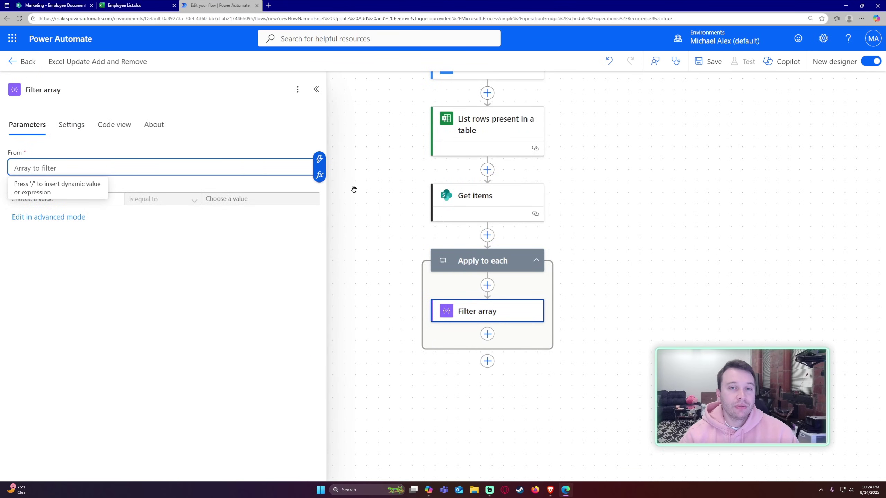
Review the SharePoint Employee List and the Excel table, and set the Filter array's From in Power Automate to body/value from Get items.
{"action": "left_click", "coordinate": [58, 5]}
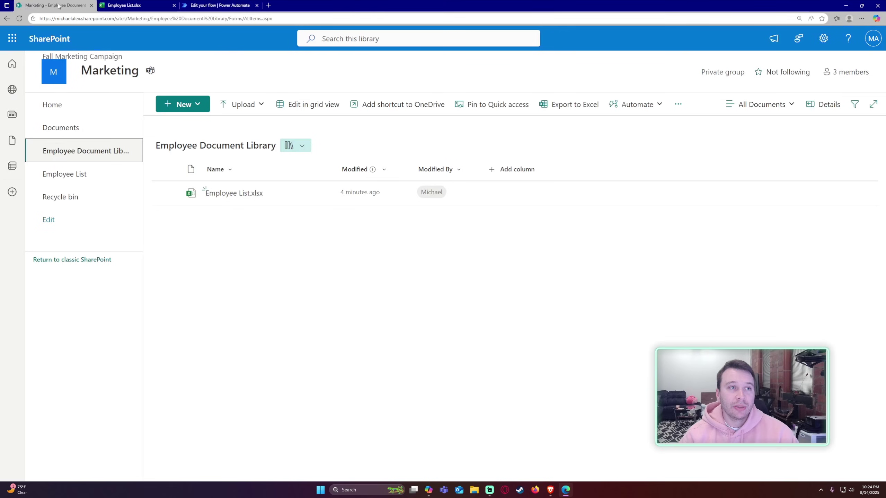
{"action": "left_click", "coordinate": [93, 176]}
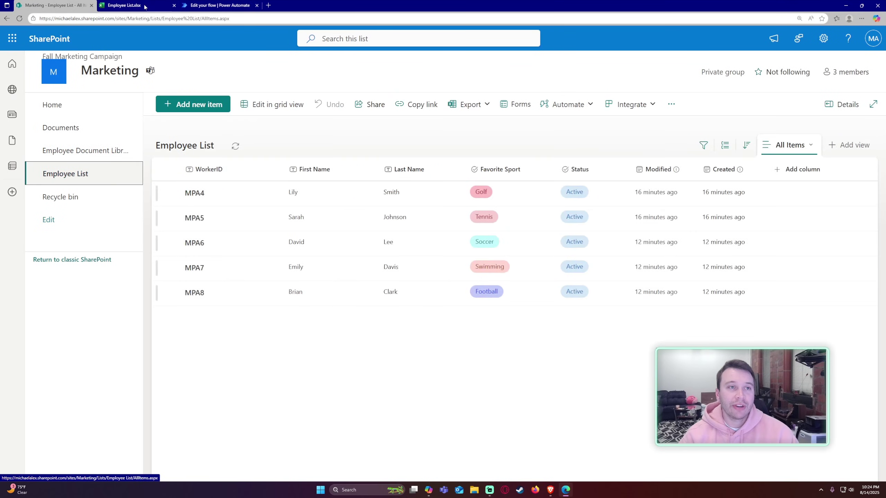
{"action": "left_click", "coordinate": [145, 7]}
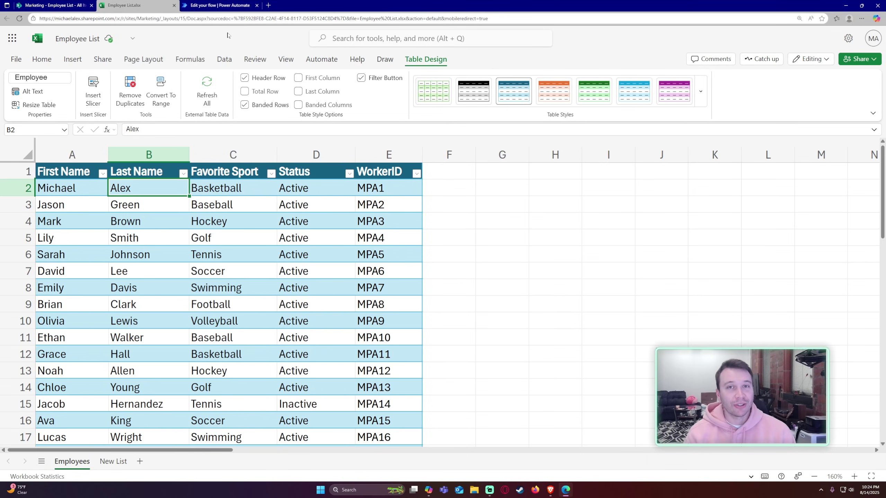
{"action": "left_click", "coordinate": [219, 5]}
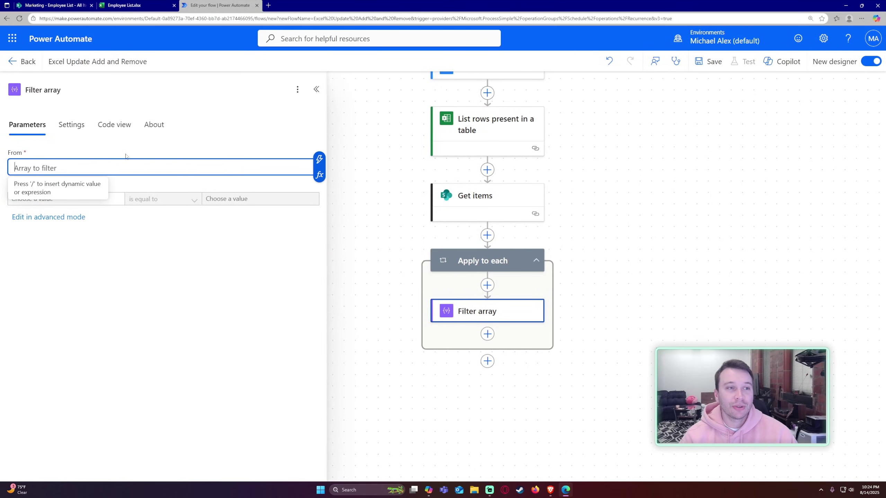
{"action": "key", "text": "slash"}
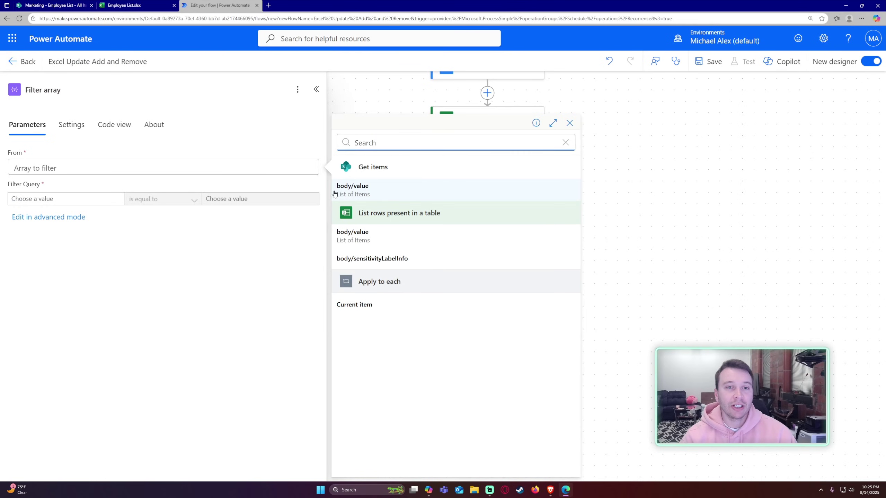
{"action": "left_click", "coordinate": [361, 194]}
Set the first value of the Filter Query to the Title field from Get items.
{"action": "left_click", "coordinate": [9, 195]}
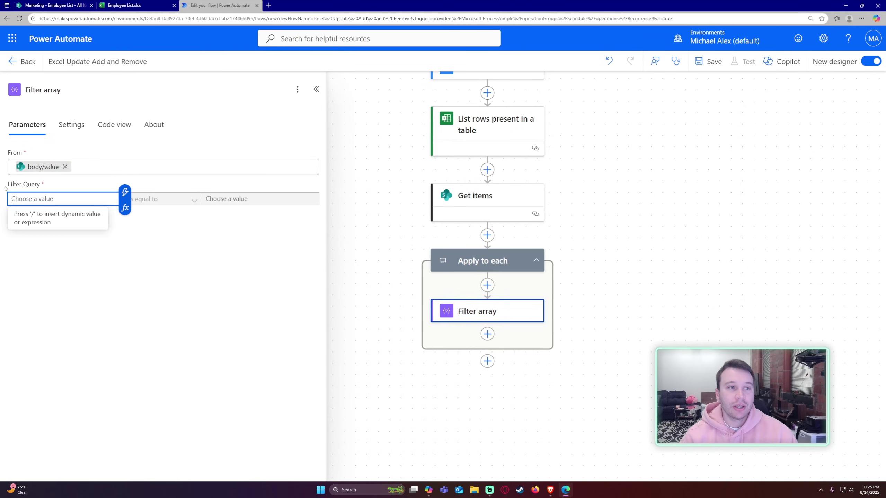
{"action": "left_click", "coordinate": [125, 191]}
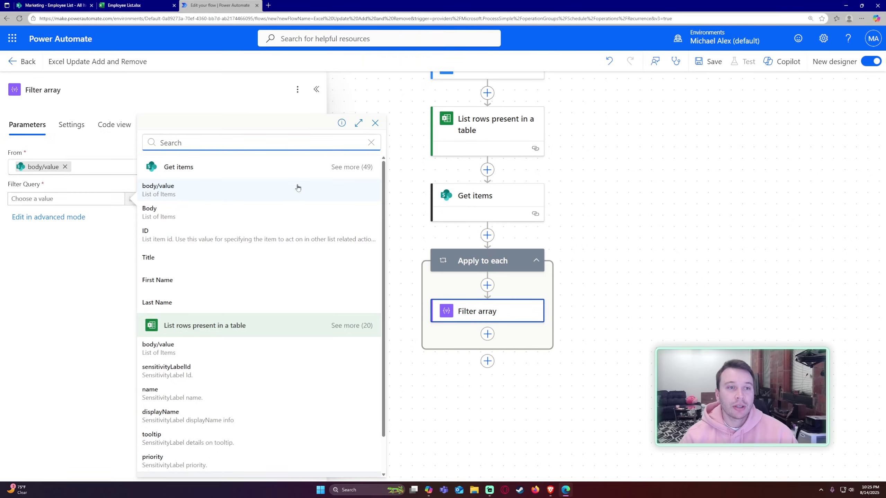
{"action": "left_click", "coordinate": [349, 167]}
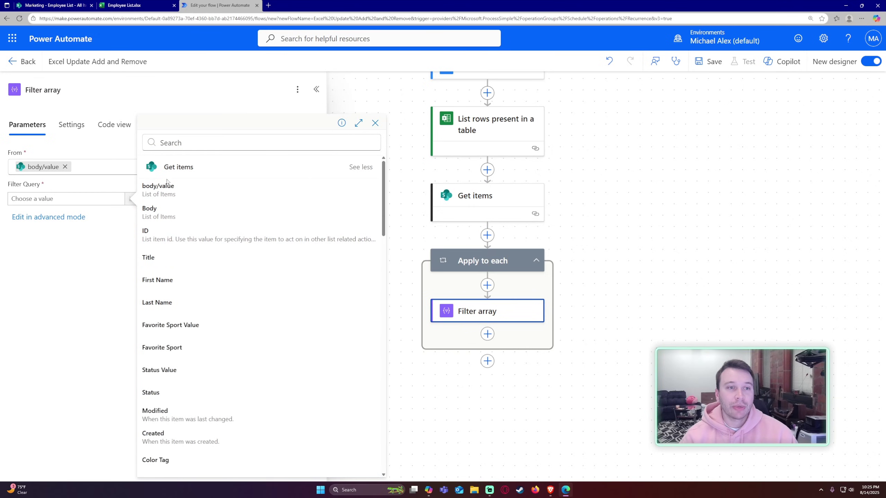
{"action": "scroll", "coordinate": [200, 222], "scroll_direction": "down", "scroll_amount": 1}
{"action": "scroll", "coordinate": [200, 221], "scroll_direction": "down", "scroll_amount": 1}
{"action": "left_click", "coordinate": [170, 228]}
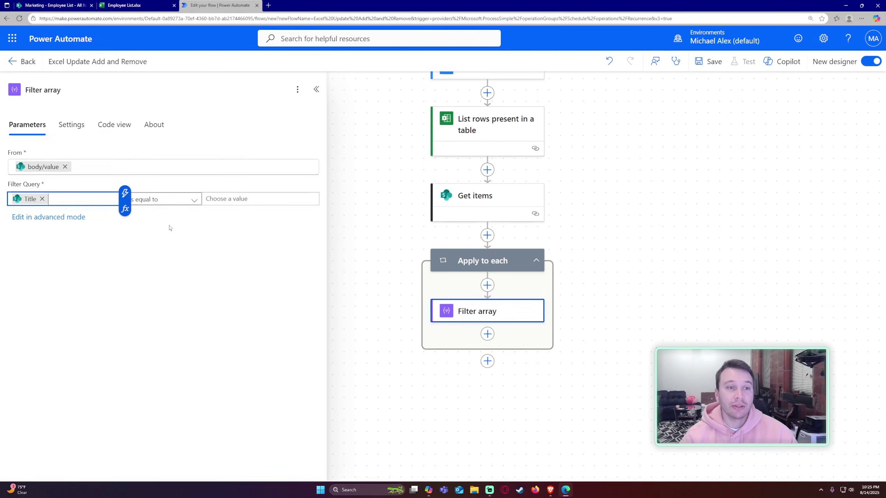
Check the WorkerID column in the SharePoint Employee List and in the Excel table, and return to the flow in Power Automate.
{"action": "key", "text": "ctrl+1"}
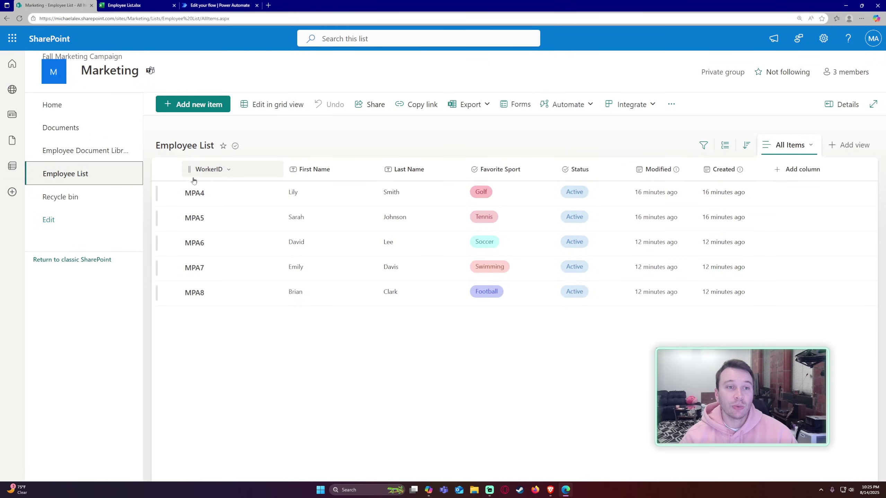
{"action": "left_click", "coordinate": [229, 193]}
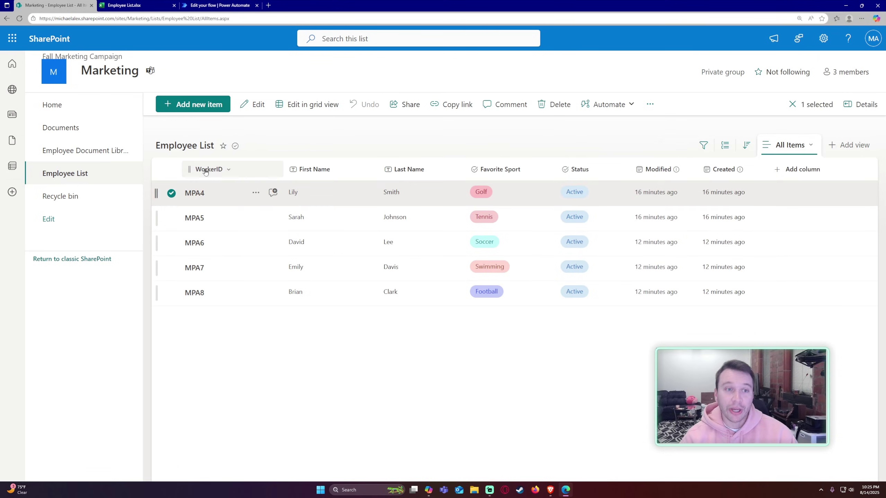
{"action": "mouse_move", "coordinate": [181, 181]}
{"action": "left_click", "coordinate": [124, 5]}
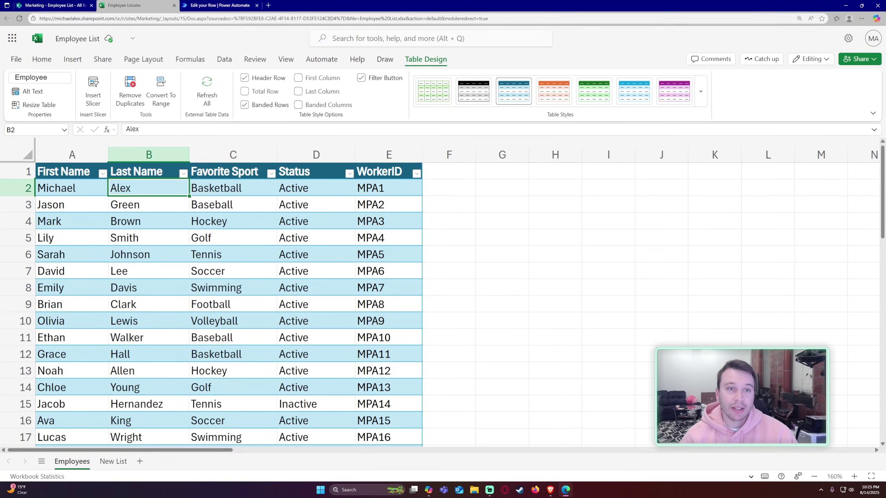
{"action": "left_click", "coordinate": [371, 176]}
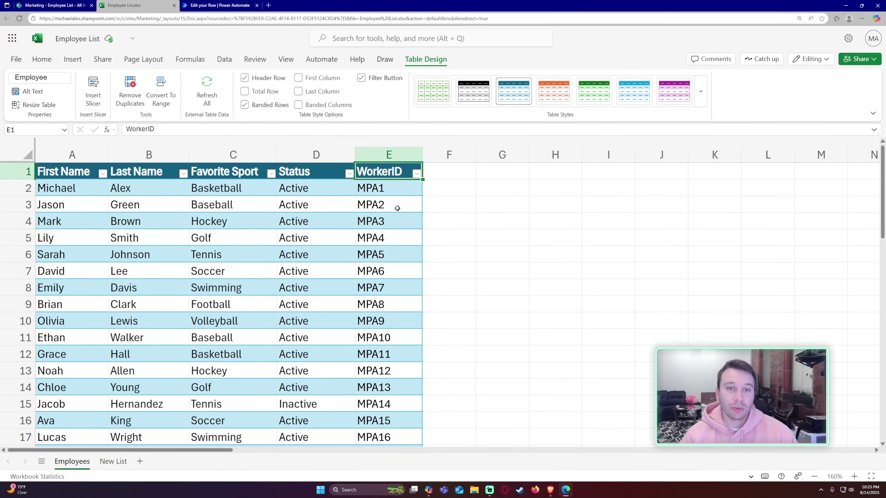
{"action": "left_click", "coordinate": [218, 5]}
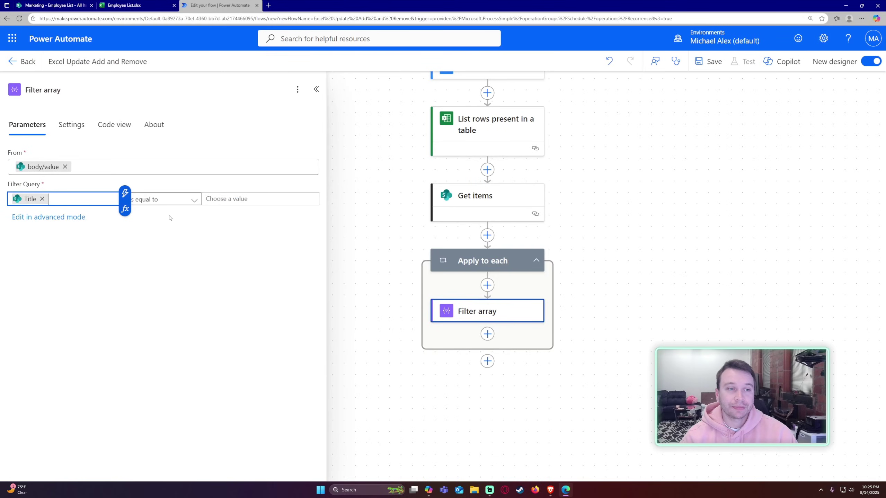
{"action": "left_click", "coordinate": [176, 246]}
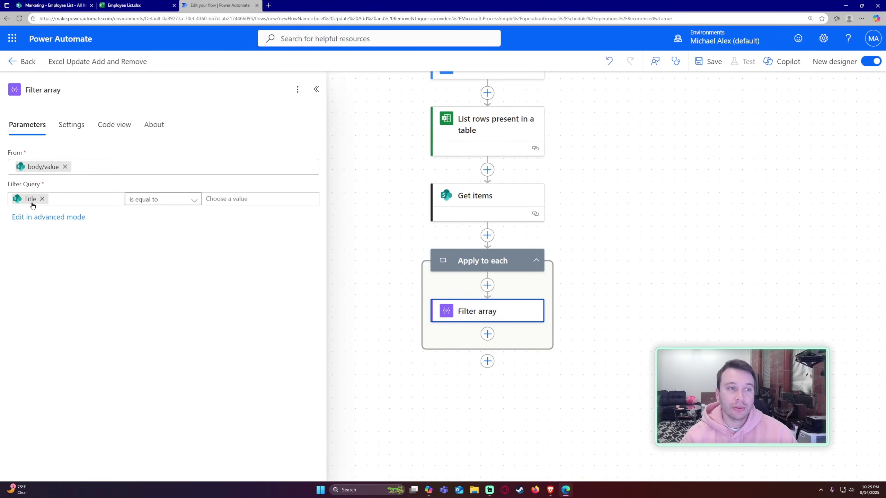
Set the comparison value of the Filter Query to the WorkerID field from List rows present in a table.
{"action": "mouse_move", "coordinate": [33, 205]}
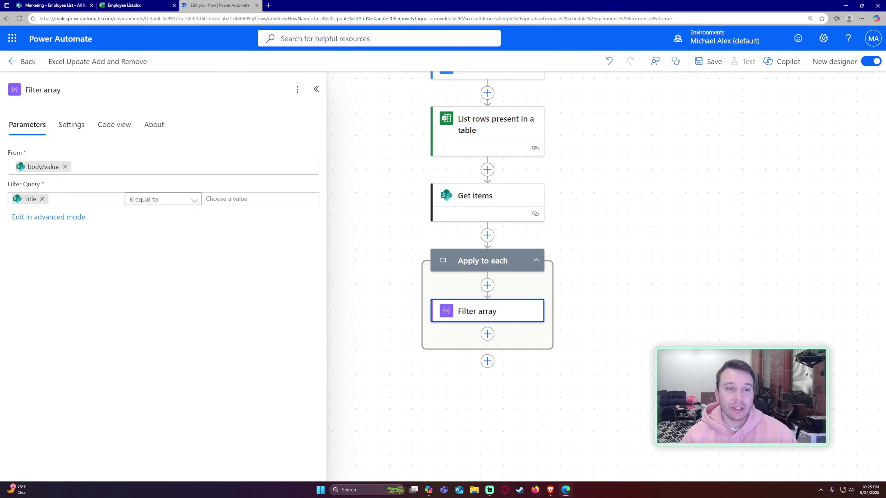
{"action": "left_click", "coordinate": [313, 199]}
{"action": "left_click", "coordinate": [318, 192]}
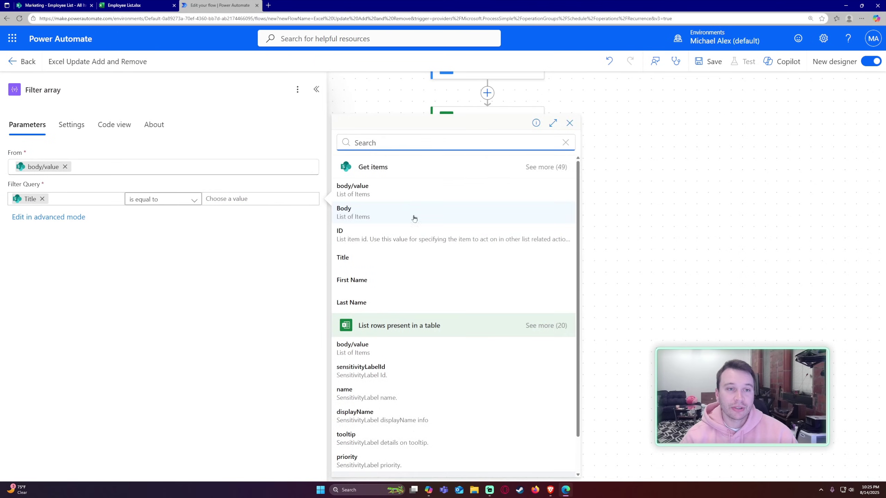
{"action": "scroll", "coordinate": [467, 266], "scroll_direction": "down", "scroll_amount": 1}
{"action": "left_click", "coordinate": [546, 284]}
{"action": "scroll", "coordinate": [469, 258], "scroll_direction": "down", "scroll_amount": 3}
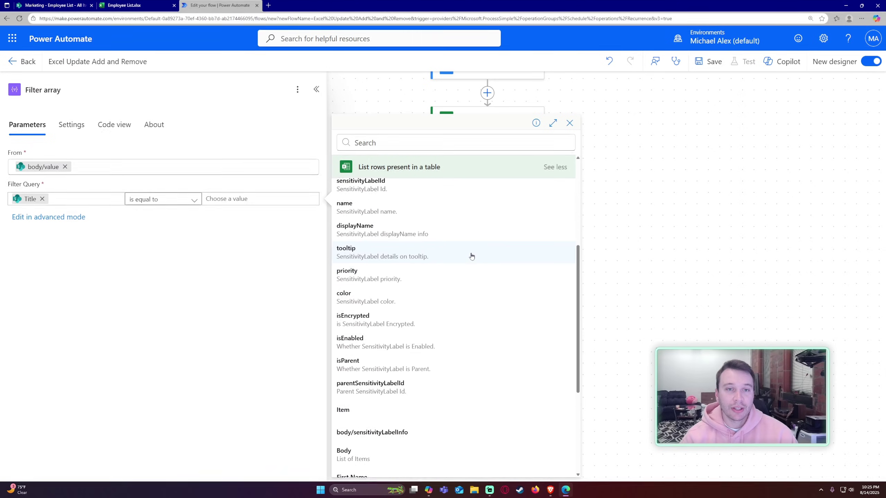
{"action": "scroll", "coordinate": [427, 236], "scroll_direction": "down", "scroll_amount": 2}
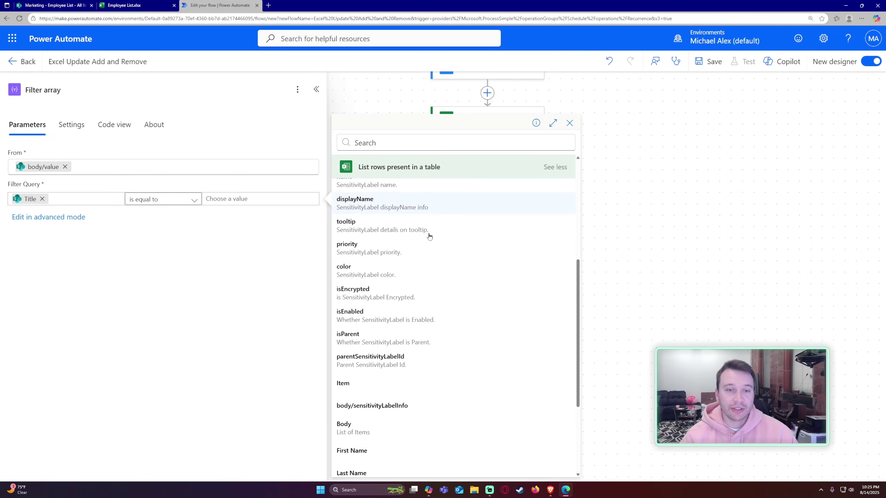
{"action": "scroll", "coordinate": [430, 238], "scroll_direction": "down", "scroll_amount": 3}
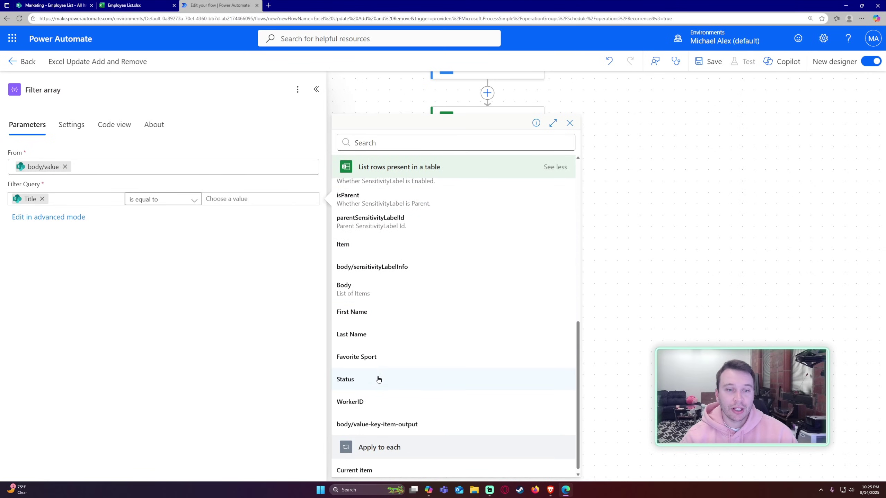
{"action": "left_click", "coordinate": [370, 401]}
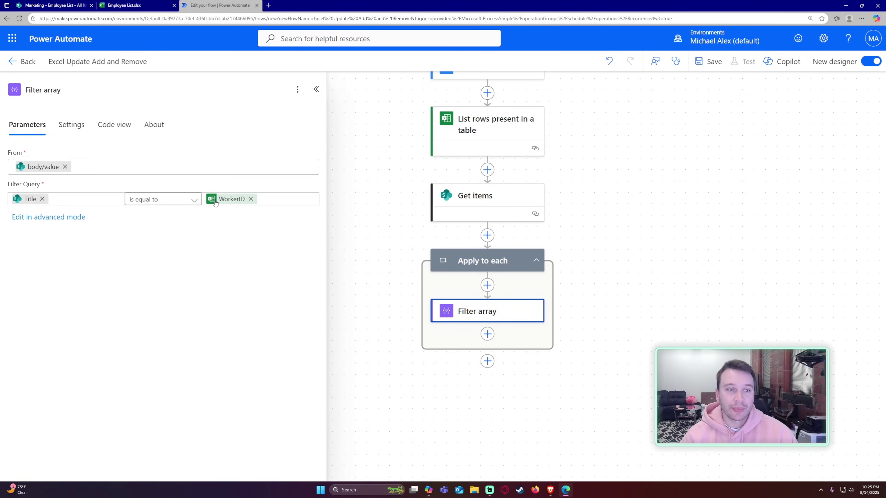
Add a Control "Condition" action after Filter array inside Apply to each, searching for "condition".
{"action": "left_click", "coordinate": [488, 333]}
{"action": "type", "text": "condition"}
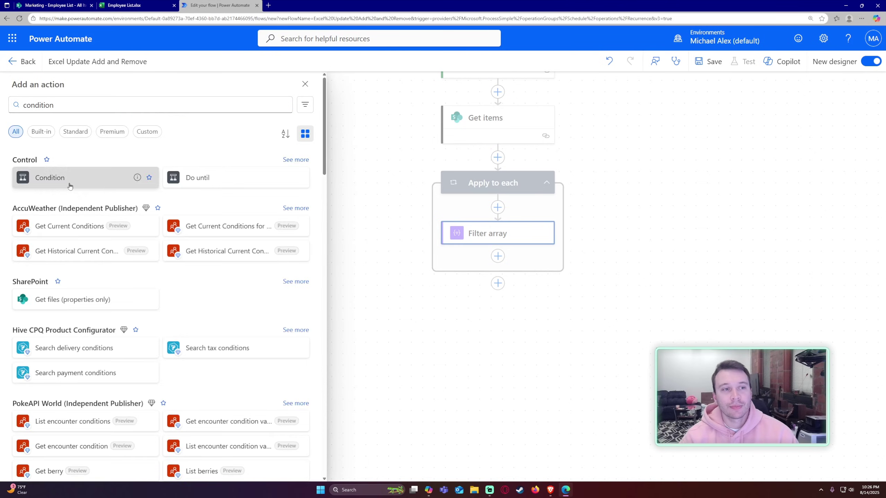
{"action": "left_click", "coordinate": [45, 178]}
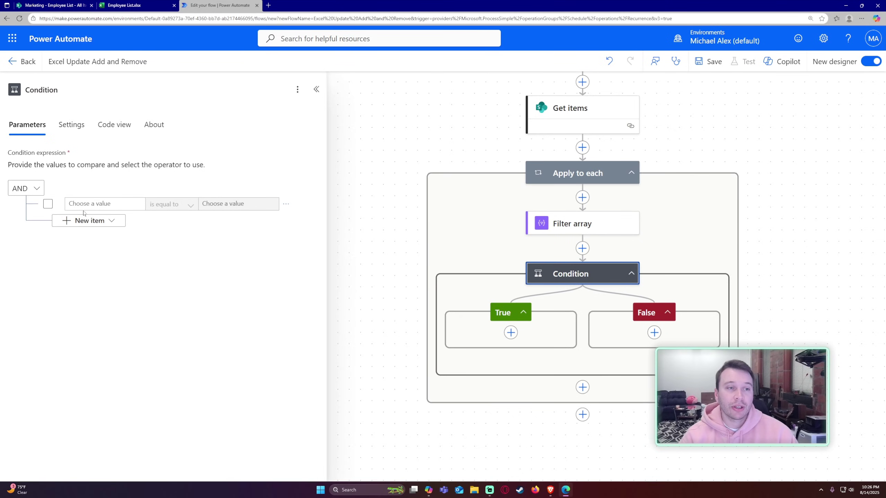
Set the first value of the Condition to the expression length(body('Filter_array')), using the Body output of Filter array.
{"action": "left_click", "coordinate": [101, 203]}
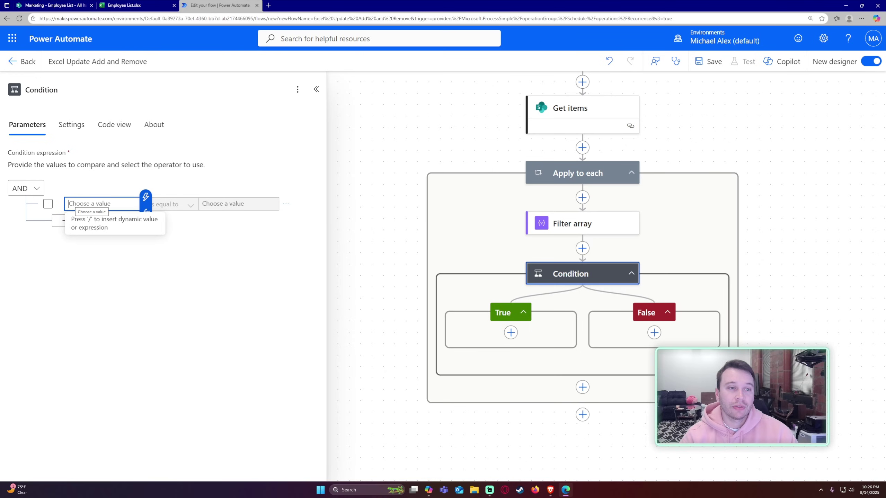
{"action": "left_click", "coordinate": [146, 211]}
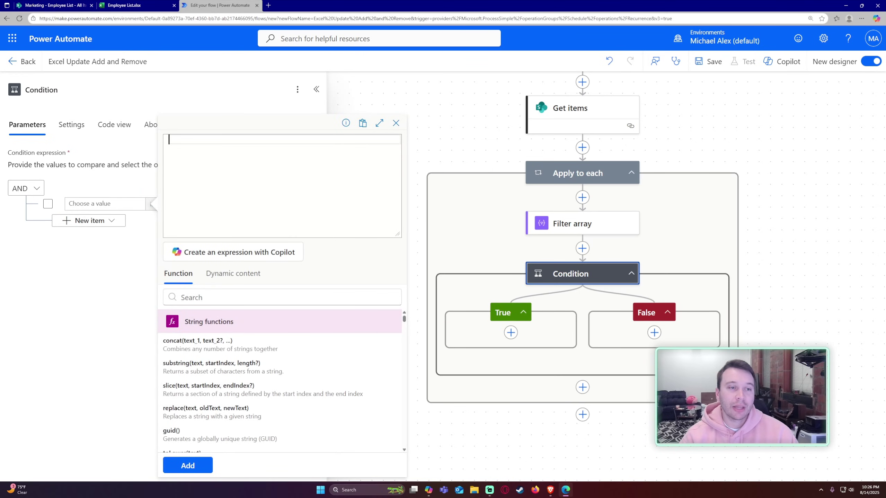
{"action": "left_click", "coordinate": [146, 211]}
{"action": "left_click", "coordinate": [146, 211]}
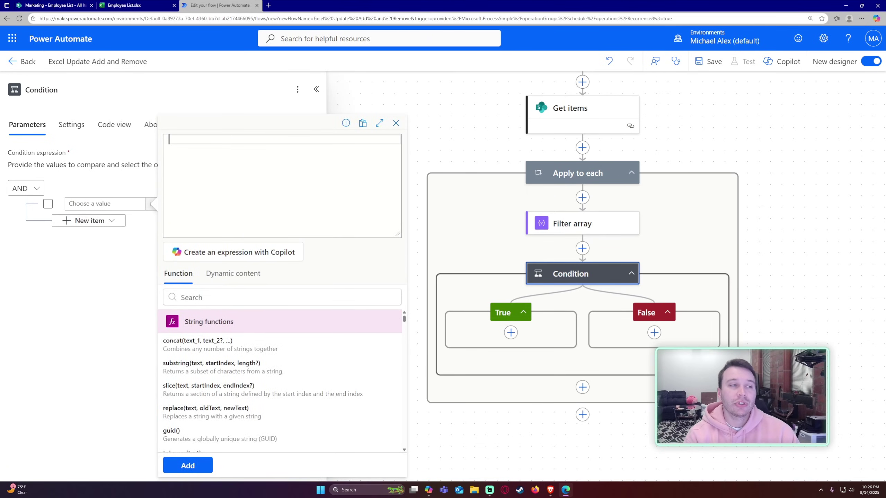
{"action": "type", "text": "length("}
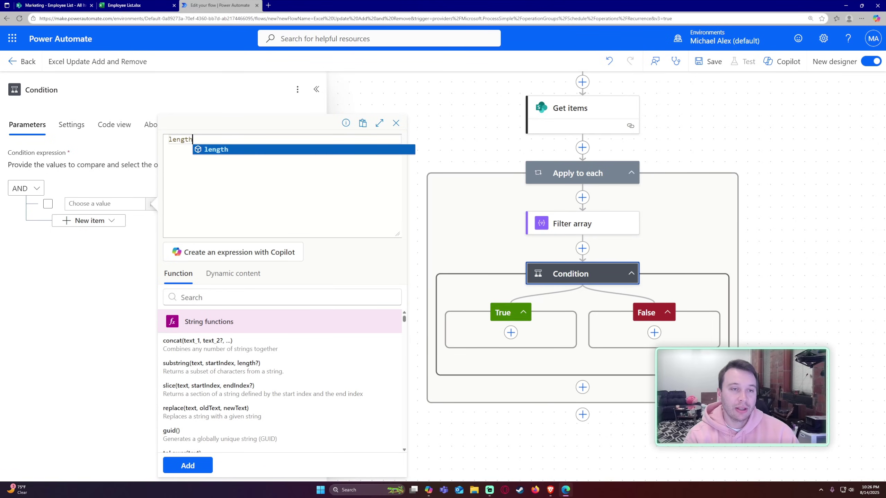
{"action": "left_click", "coordinate": [249, 272]}
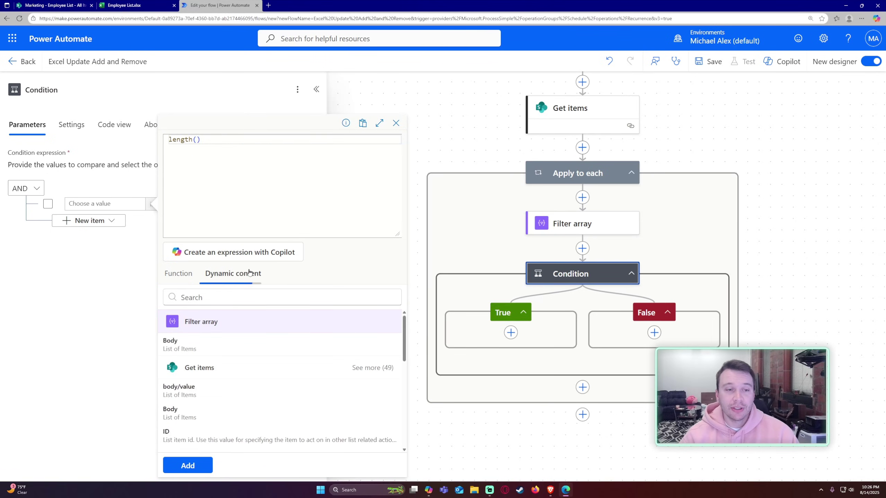
{"action": "left_click", "coordinate": [191, 351]}
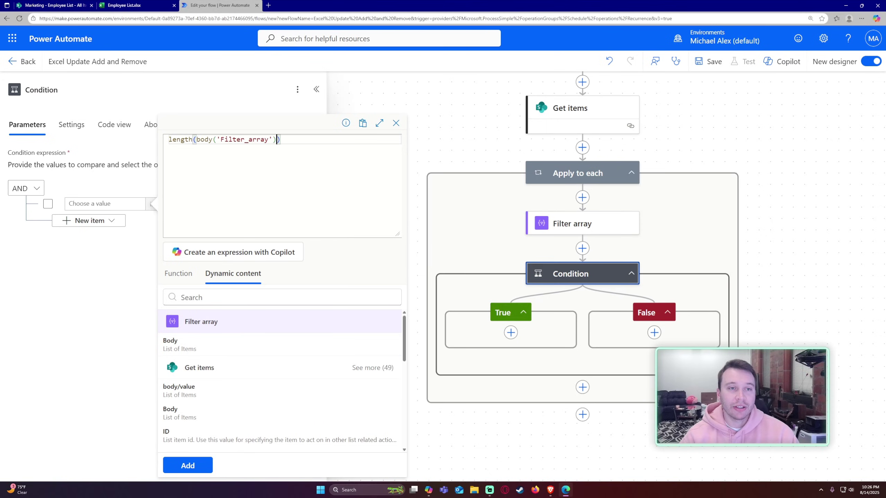
{"action": "left_click", "coordinate": [208, 465]}
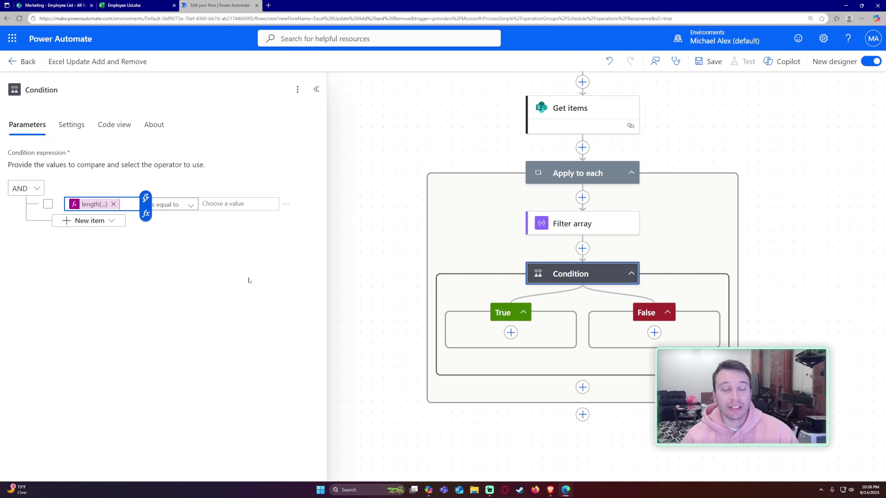
Complete the Condition so that the length expression is equal to 1.
{"action": "left_click", "coordinate": [184, 227]}
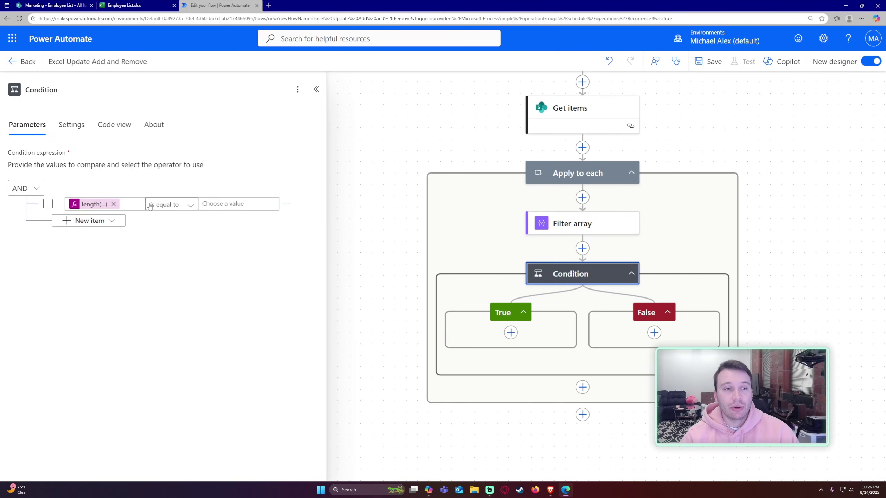
{"action": "key", "text": "Tab"}
{"action": "type", "text": "21"}
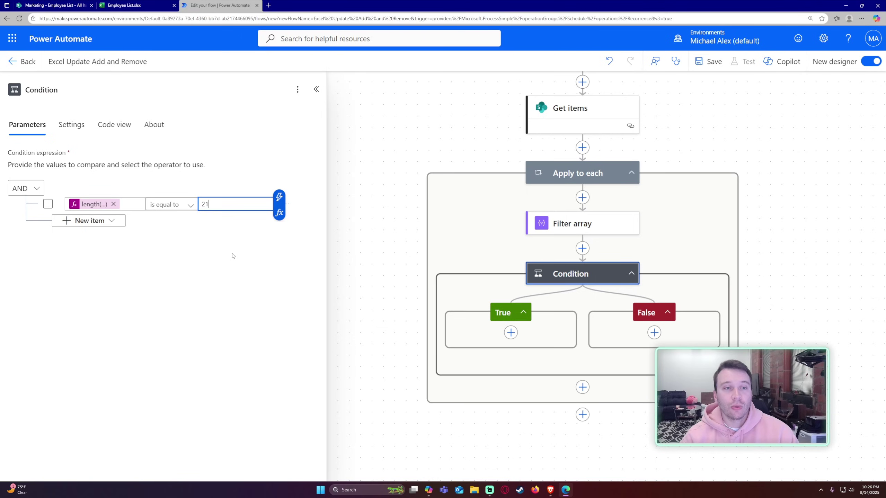
{"action": "key", "text": "BackSpace"}
{"action": "key", "text": "BackSpace"}
{"action": "type", "text": "1"}
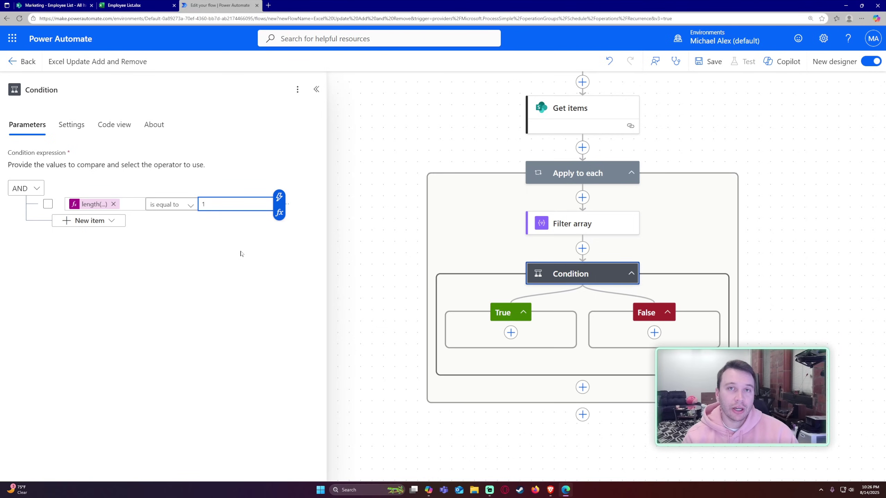
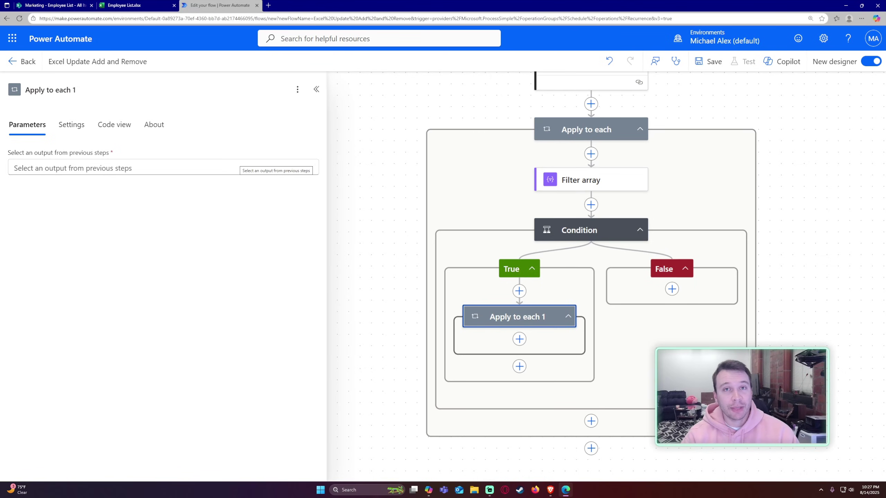
{"action": "left_click", "coordinate": [241, 164]}
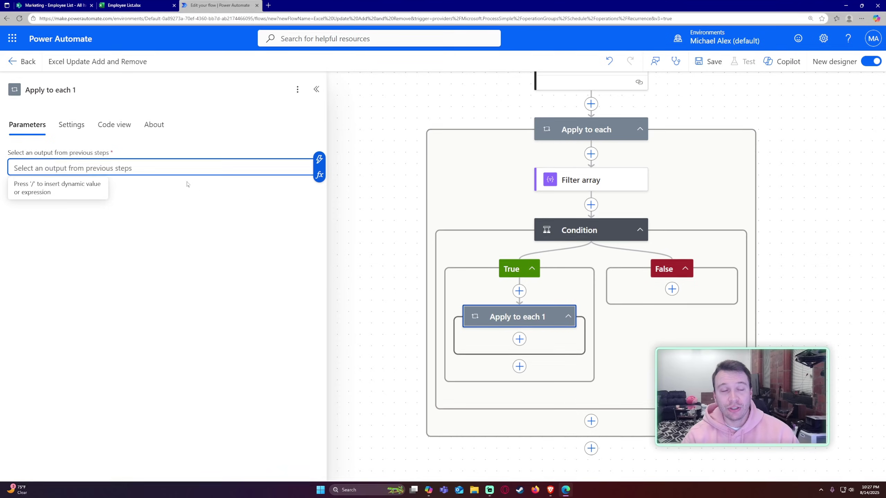
{"action": "left_click", "coordinate": [319, 159]}
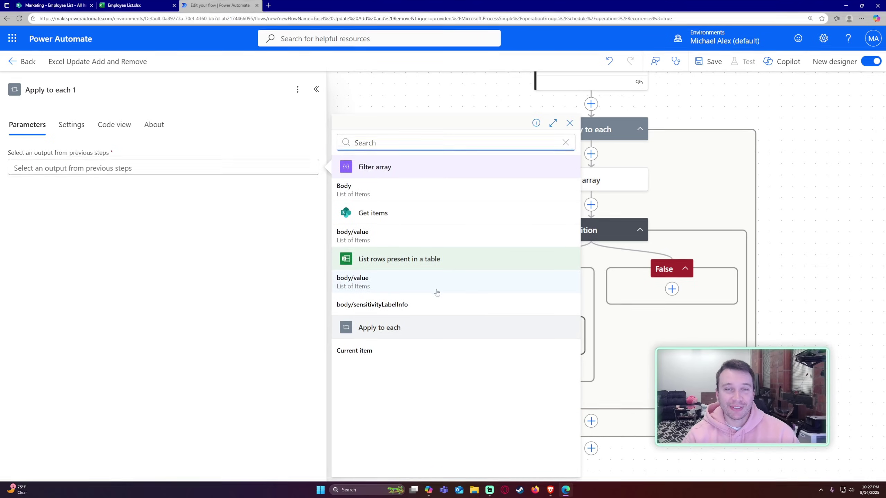
{"action": "left_click", "coordinate": [249, 279]}
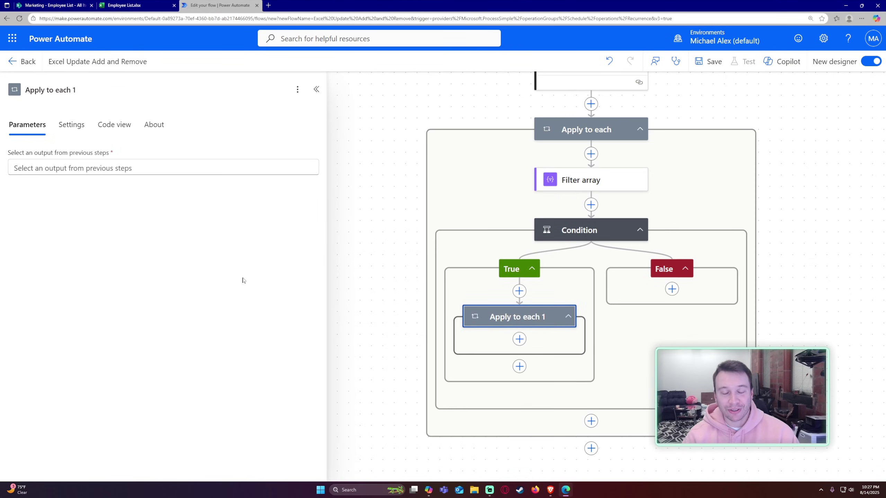
Set the input of Apply to each 1 in the True branch to the Body output of Filter array.
{"action": "left_click", "coordinate": [166, 167]}
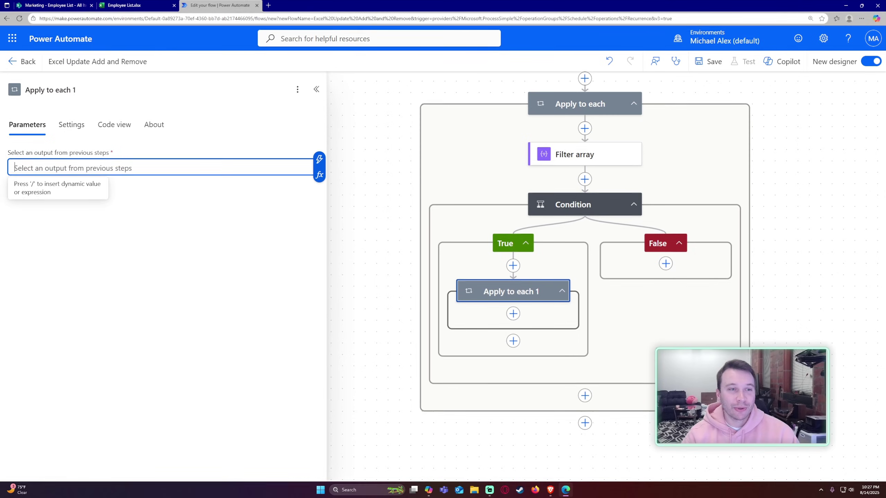
{"action": "left_click", "coordinate": [319, 159]}
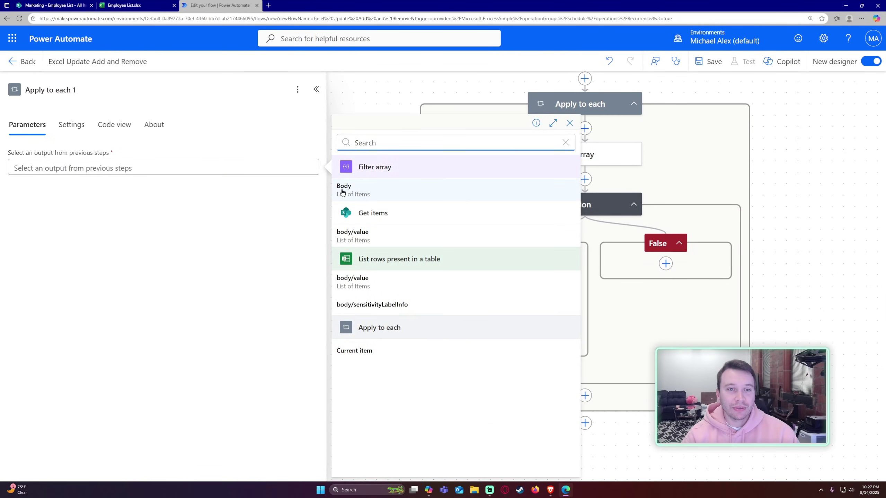
{"action": "left_click", "coordinate": [357, 194]}
Add a SharePoint "Update item" action inside Apply to each 1, with Marketing as Site Address and Employee List as List Name.
{"action": "left_click", "coordinate": [511, 312]}
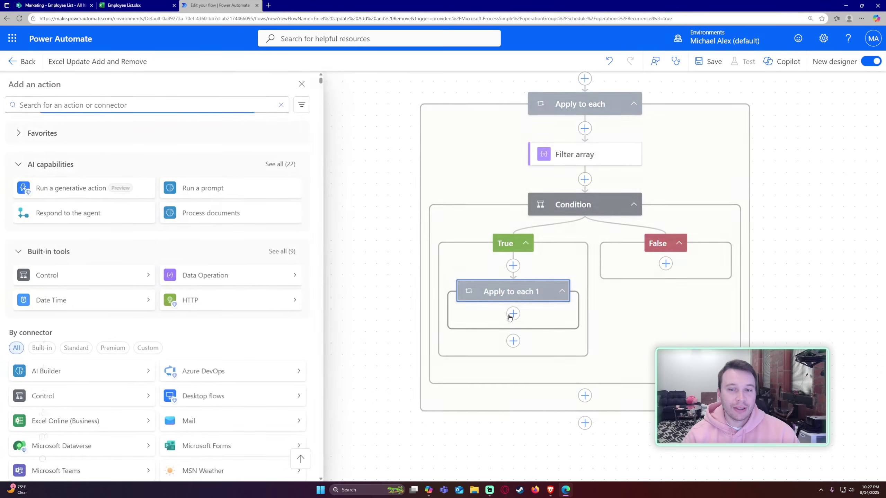
{"action": "type", "text": "update item"}
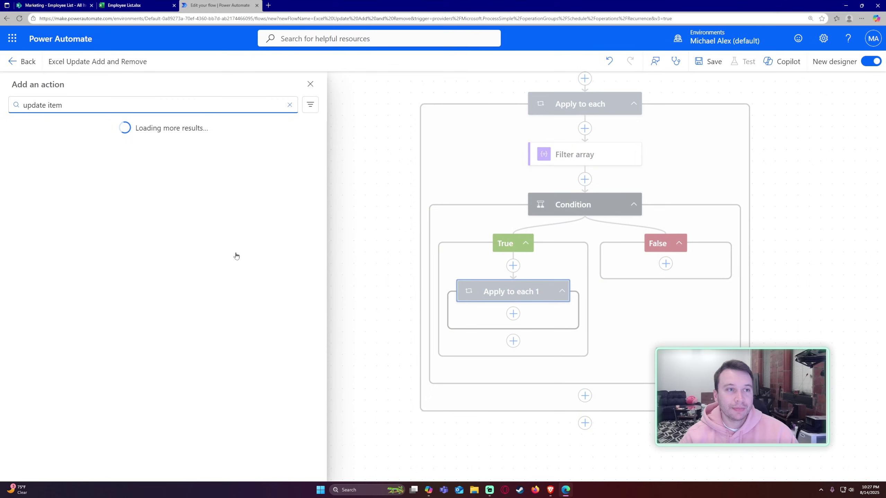
{"action": "left_click", "coordinate": [235, 255]}
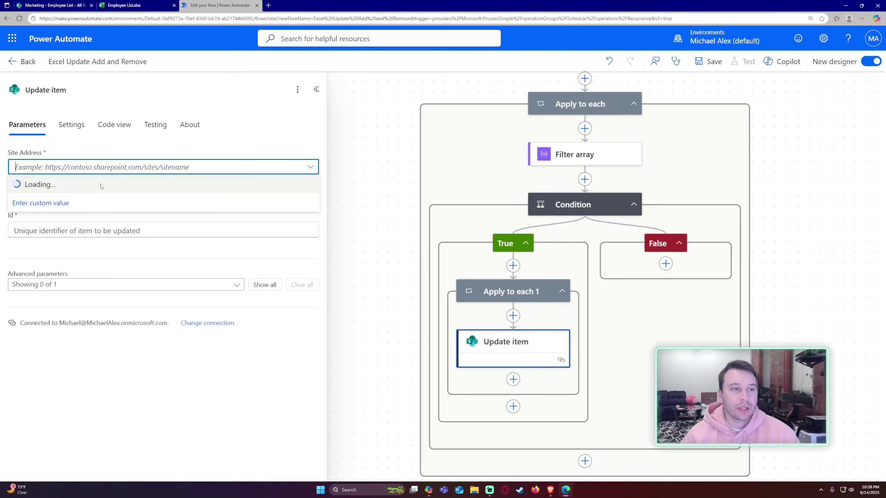
{"action": "left_click", "coordinate": [54, 278]}
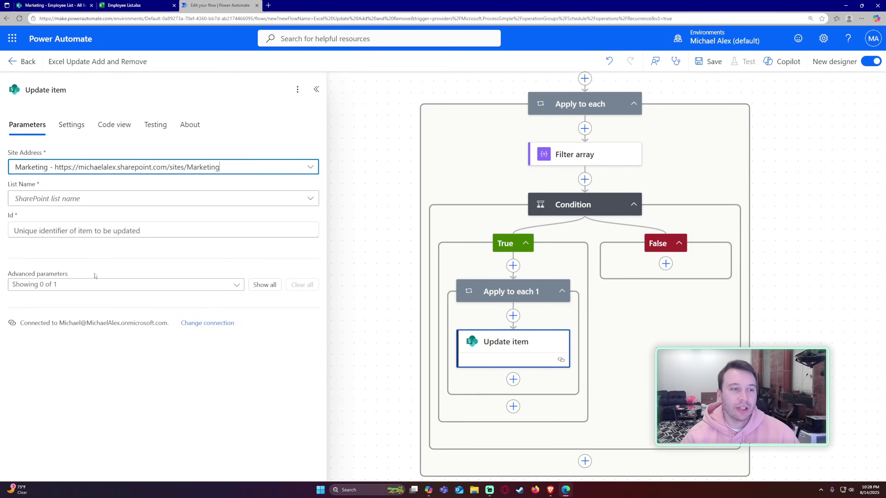
{"action": "left_click", "coordinate": [66, 198]}
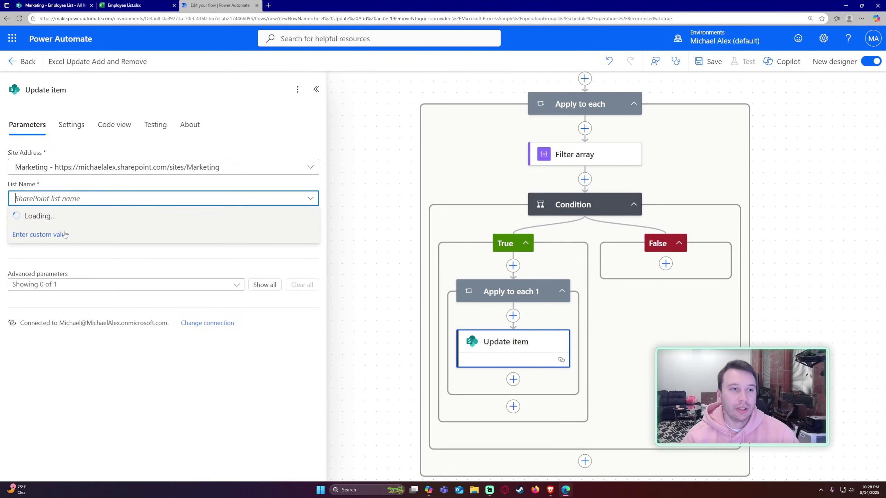
{"action": "left_click", "coordinate": [356, 264]}
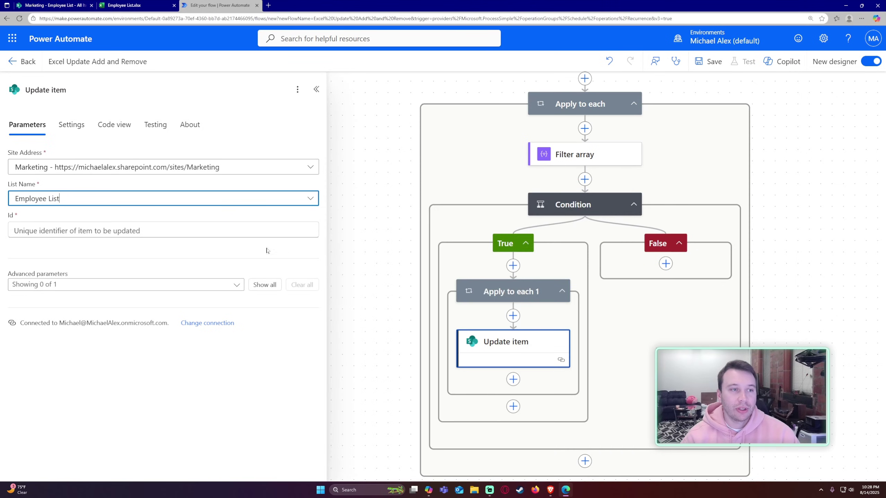
Review the inputs of Apply to each and Apply to each 1, and reopen the Update item action.
{"action": "left_click", "coordinate": [174, 223]}
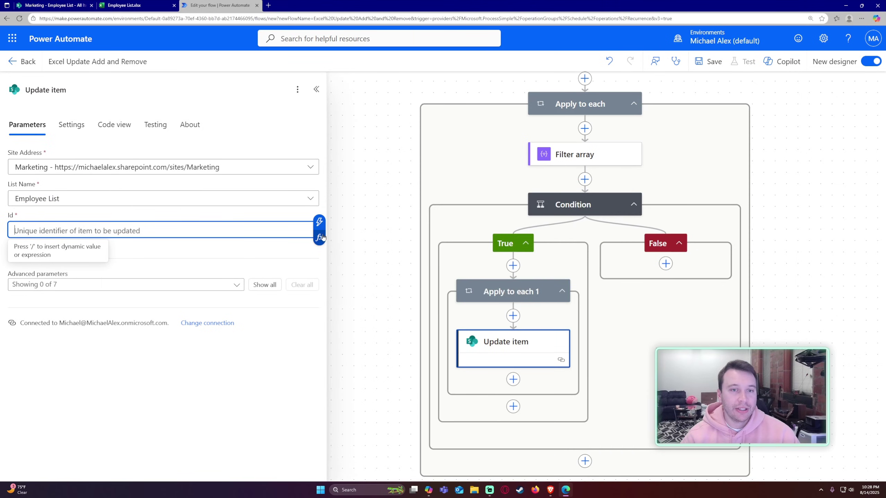
{"action": "left_click_drag", "start_coordinate": [576, 113], "coordinate": [549, 140]}
{"action": "left_click", "coordinate": [549, 135]}
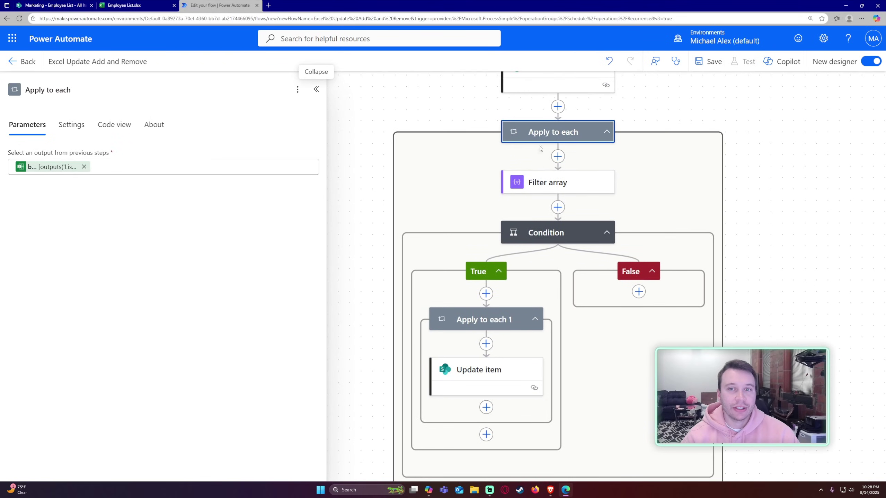
{"action": "left_click", "coordinate": [486, 312]}
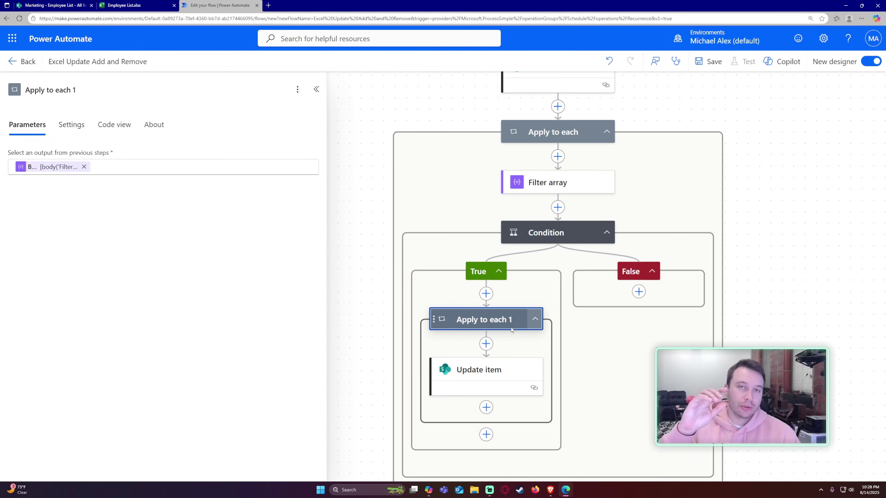
{"action": "left_click", "coordinate": [575, 187]}
{"action": "left_click", "coordinate": [489, 341]}
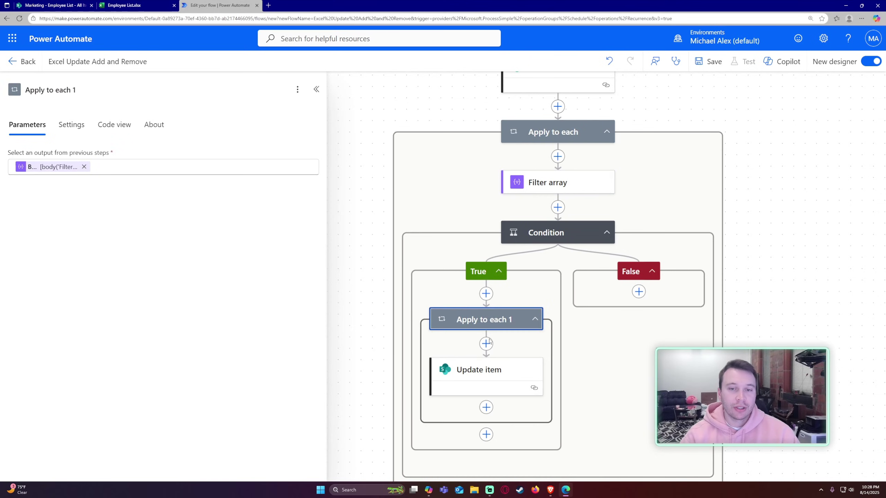
{"action": "left_click", "coordinate": [483, 372]}
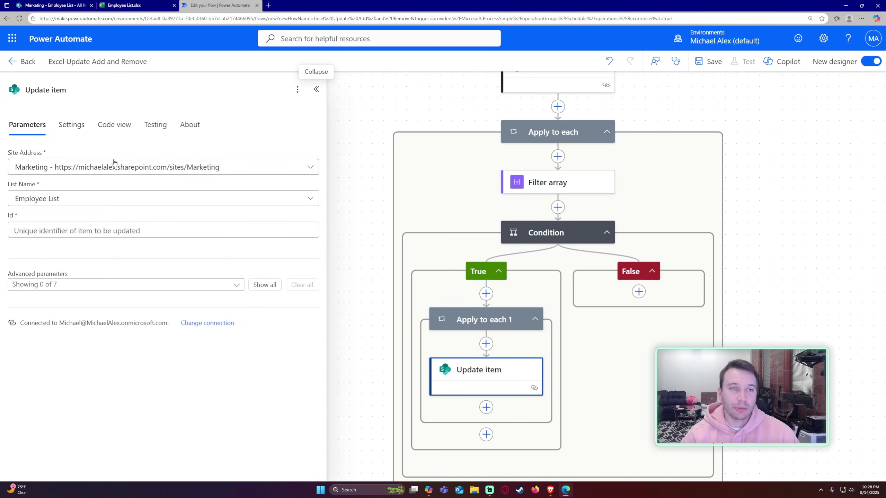
Set the Id of the Update item action to the expression items('Apply_to_each_1')?['ID'].
{"action": "left_click", "coordinate": [139, 231]}
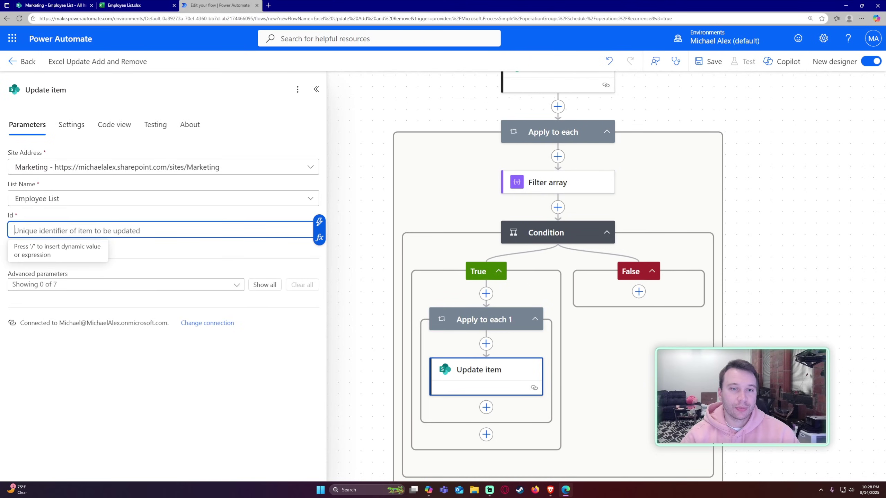
{"action": "left_click", "coordinate": [319, 238]}
{"action": "left_click", "coordinate": [431, 280]}
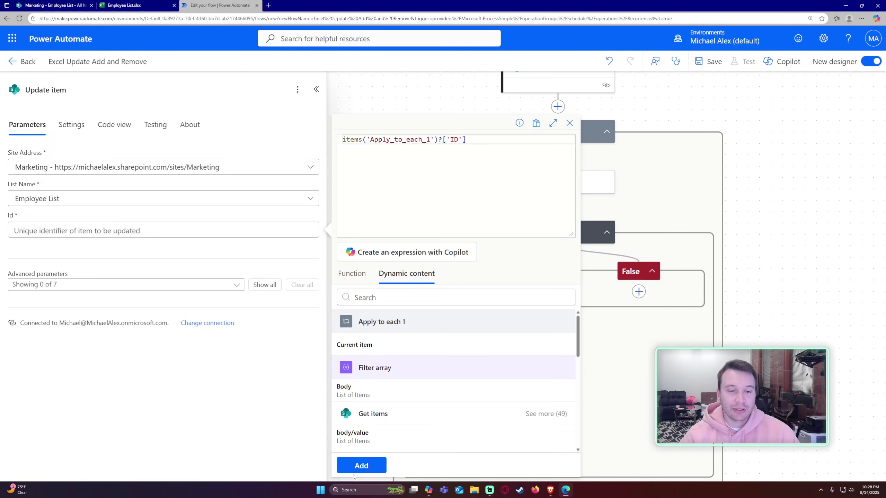
{"action": "left_click", "coordinate": [359, 465]}
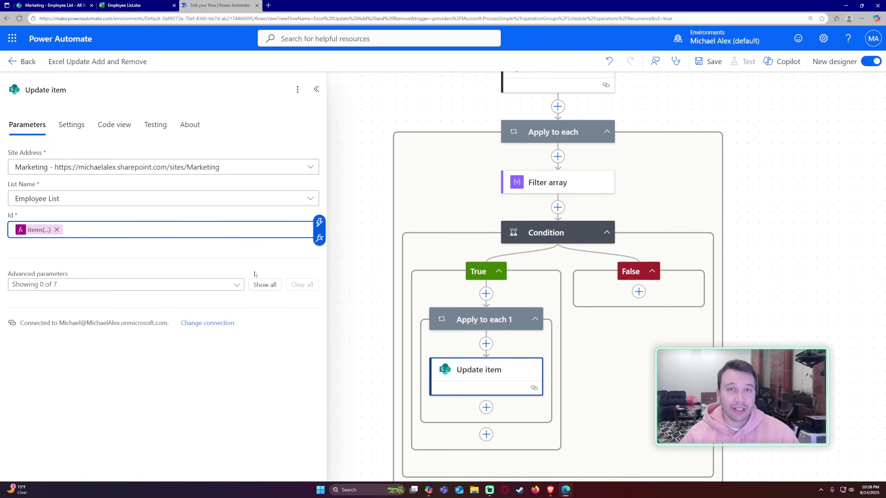
Show all advanced parameters of Update item and set Title to the WorkerID column from List rows present in a table.
{"action": "left_click", "coordinate": [271, 285]}
{"action": "left_click", "coordinate": [126, 285]}
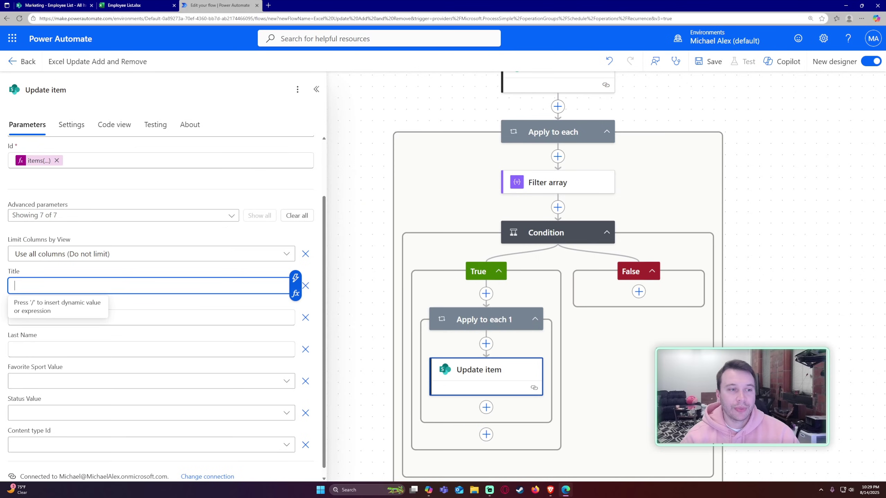
{"action": "key", "text": "slash"}
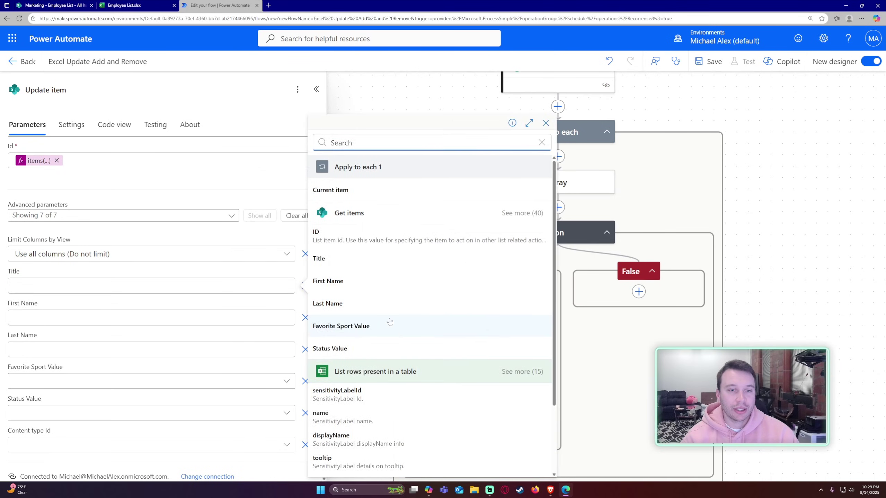
{"action": "scroll", "coordinate": [411, 332], "scroll_direction": "down", "scroll_amount": 2}
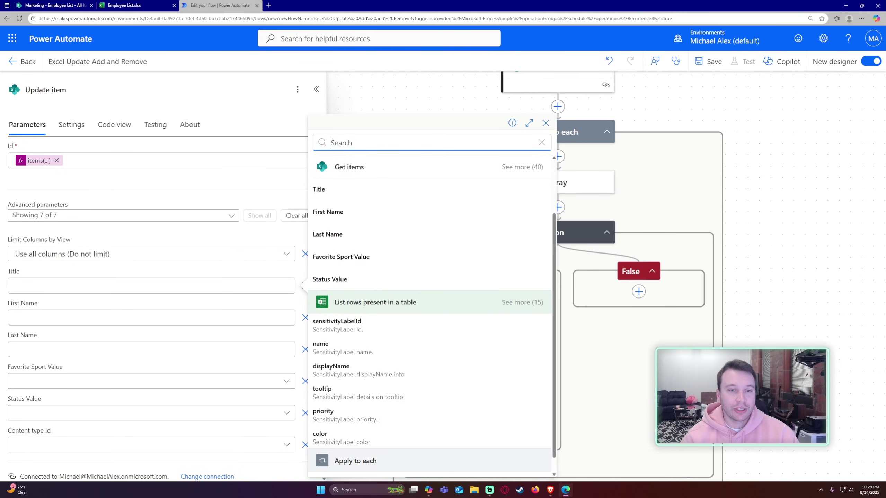
{"action": "left_click", "coordinate": [505, 304]}
{"action": "scroll", "coordinate": [423, 326], "scroll_direction": "down", "scroll_amount": 5}
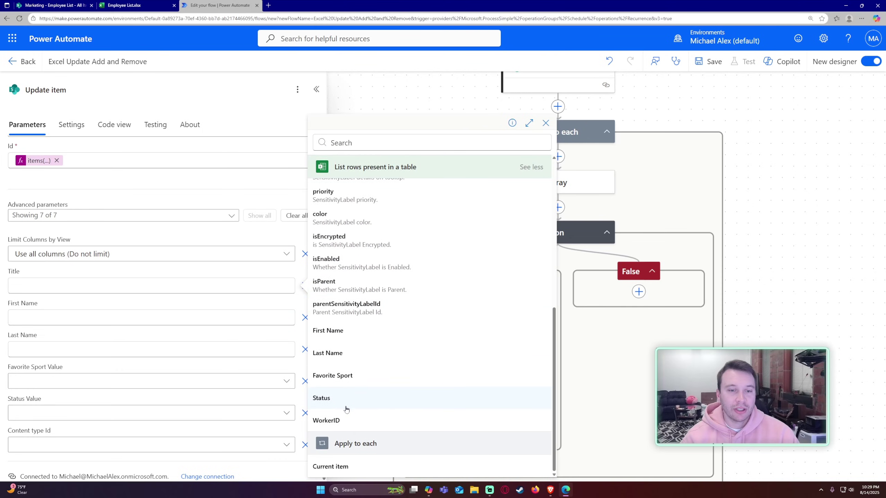
{"action": "left_click", "coordinate": [327, 420]}
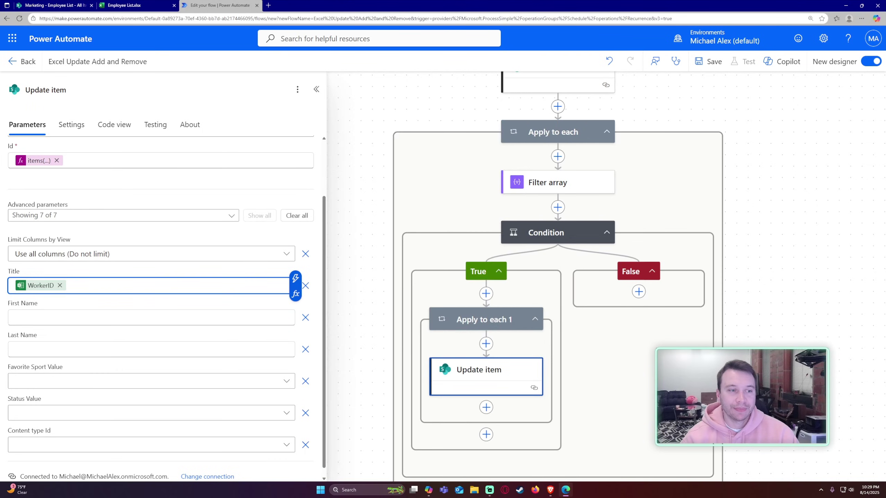
Set First Name in the Update item action to the First Name column of the Excel rows.
{"action": "left_click", "coordinate": [14, 316]}
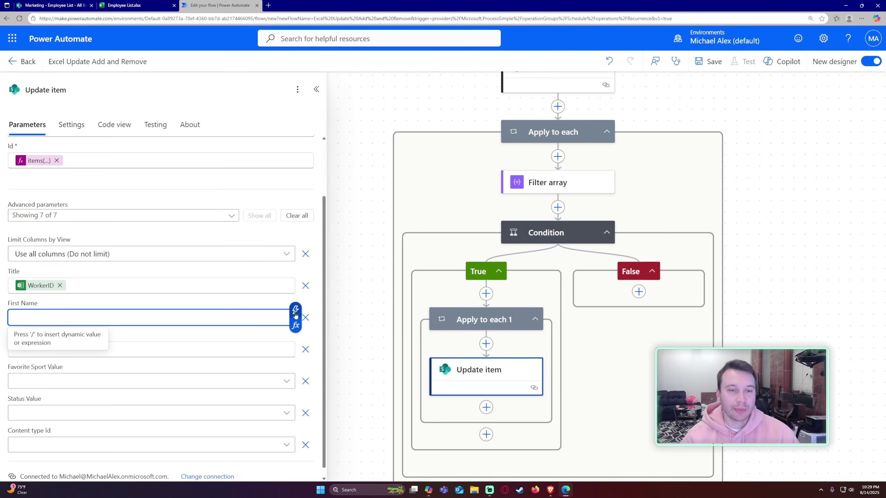
{"action": "left_click", "coordinate": [295, 309]}
{"action": "left_click", "coordinate": [522, 371]}
{"action": "scroll", "coordinate": [418, 314], "scroll_direction": "down", "scroll_amount": 5}
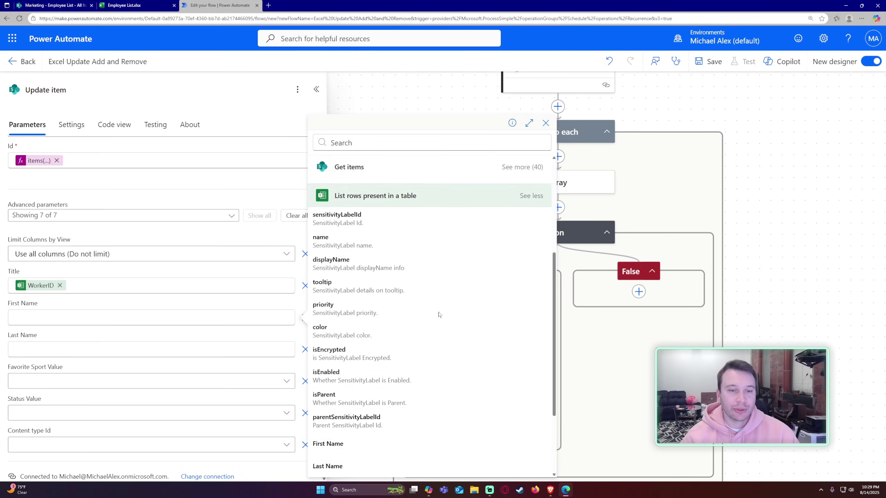
{"action": "left_click", "coordinate": [350, 382]}
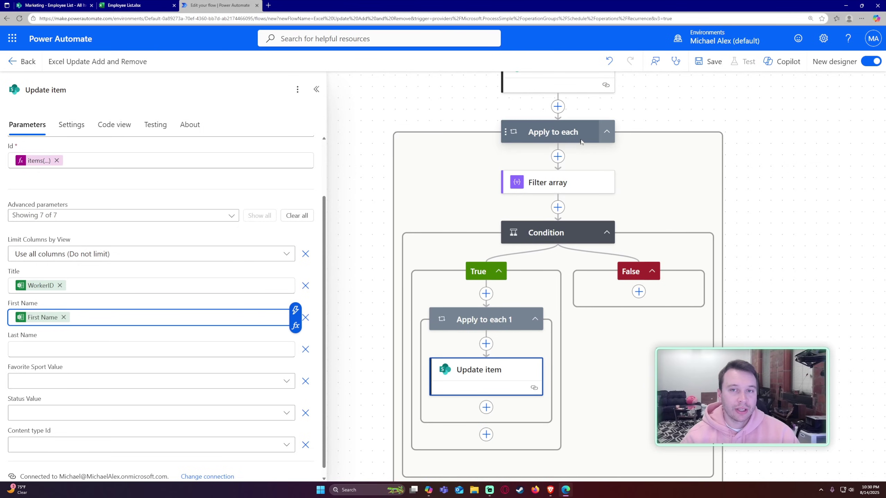
Review the input of the outer Apply to each loop and reopen the Update item action.
{"action": "left_click", "coordinate": [600, 132]}
{"action": "left_click_drag", "start_coordinate": [469, 116], "coordinate": [434, 198]}
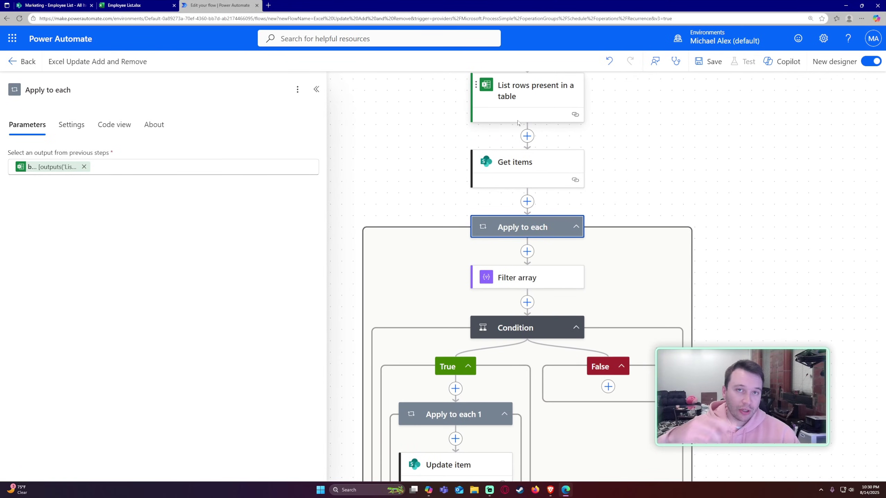
{"action": "scroll", "coordinate": [405, 198], "scroll_direction": "down", "scroll_amount": 4}
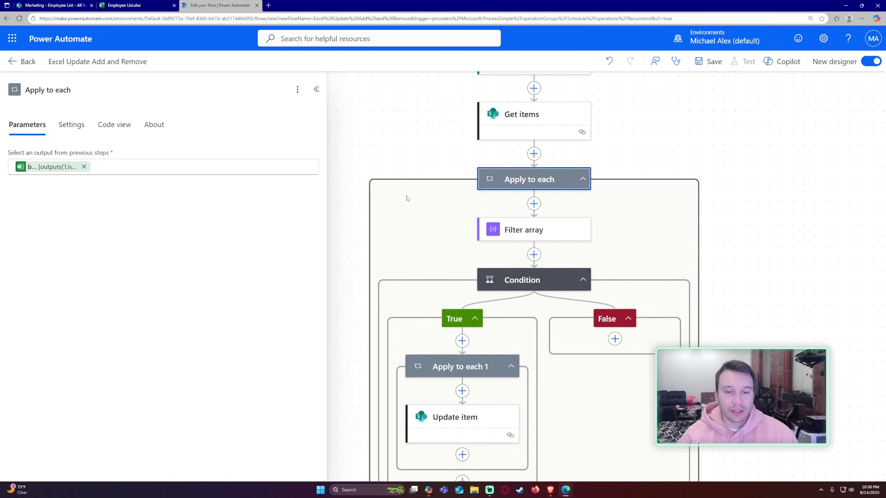
{"action": "left_click", "coordinate": [446, 339]}
{"action": "scroll", "coordinate": [66, 384], "scroll_direction": "down", "scroll_amount": 2}
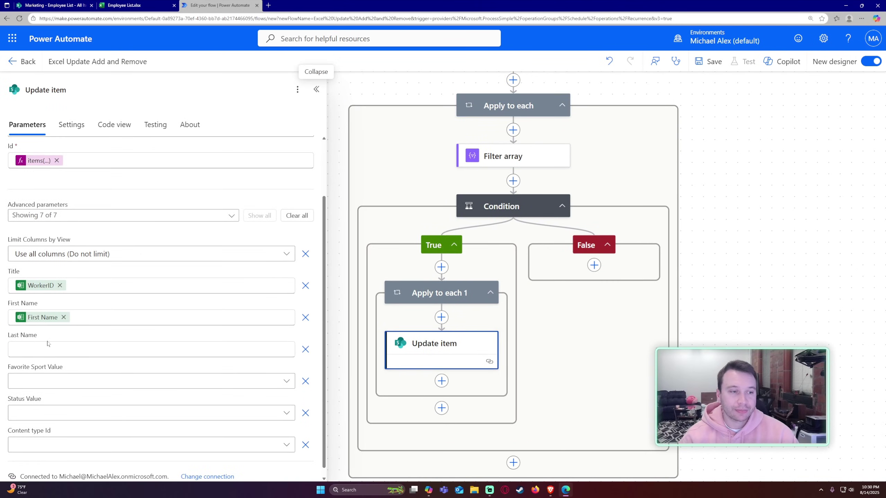
Set Last Name in the Update item action to the Last Name column of the Excel rows.
{"action": "left_click", "coordinate": [49, 345]}
{"action": "left_click", "coordinate": [296, 341]}
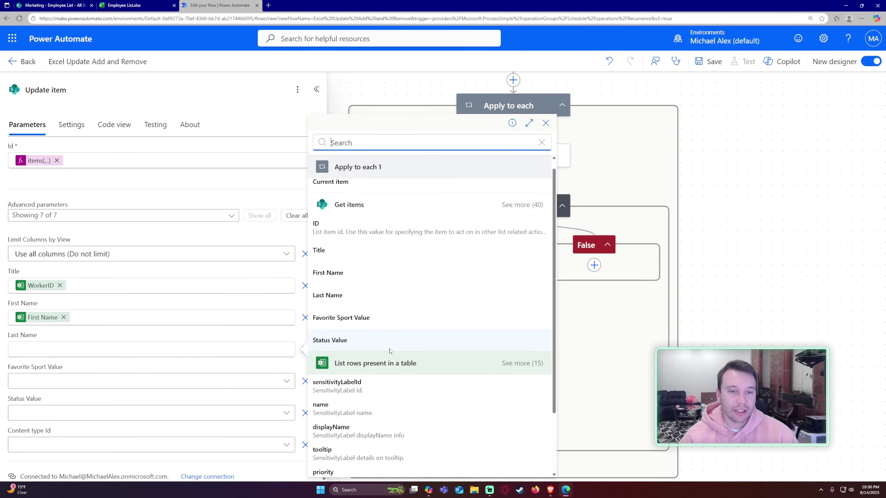
{"action": "scroll", "coordinate": [390, 349], "scroll_direction": "down", "scroll_amount": 2}
{"action": "left_click", "coordinate": [522, 301]}
{"action": "scroll", "coordinate": [465, 324], "scroll_direction": "down", "scroll_amount": 3}
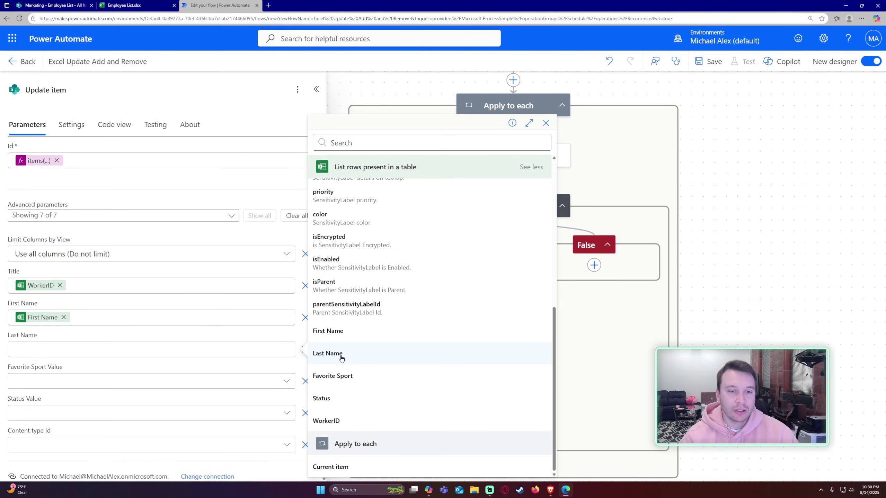
{"action": "left_click", "coordinate": [340, 353]}
Give Favorite Sport Value in Update item a custom value: the Favorite Sport column of the Excel rows.
{"action": "left_click", "coordinate": [205, 377]}
{"action": "left_click", "coordinate": [105, 366]}
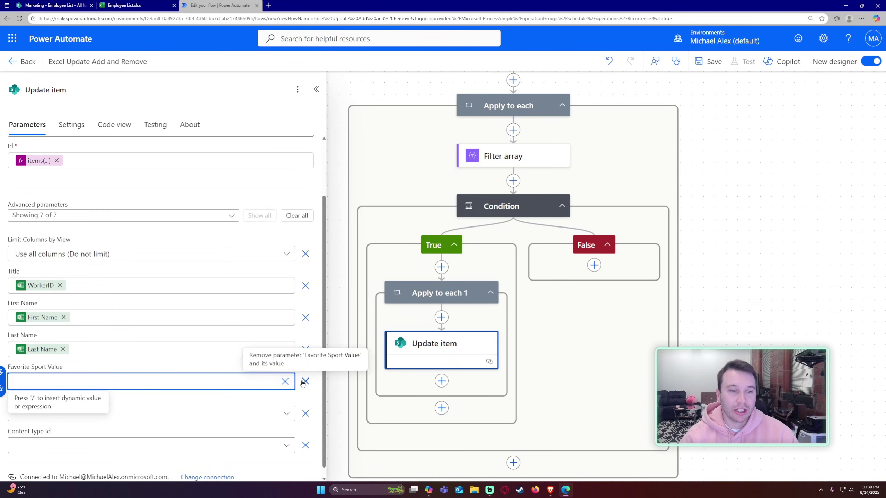
{"action": "left_click", "coordinate": [4, 372]}
{"action": "scroll", "coordinate": [482, 296], "scroll_direction": "down", "scroll_amount": 5}
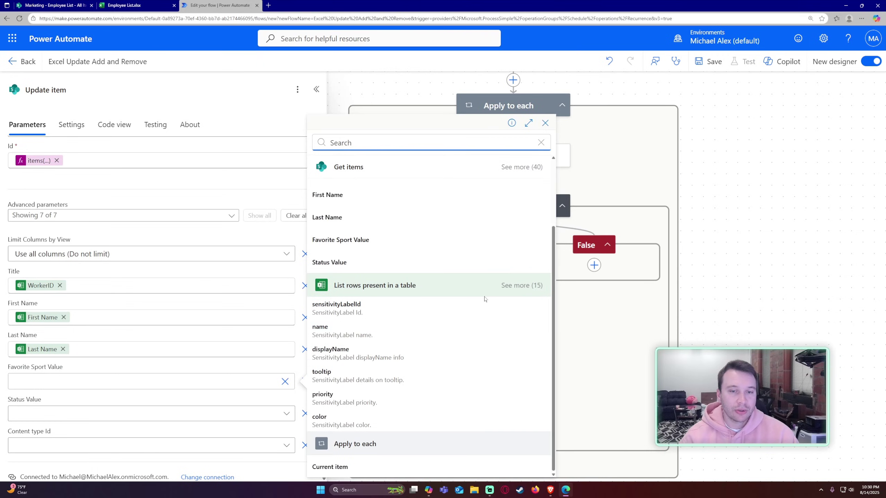
{"action": "scroll", "coordinate": [420, 335], "scroll_direction": "down", "scroll_amount": 1}
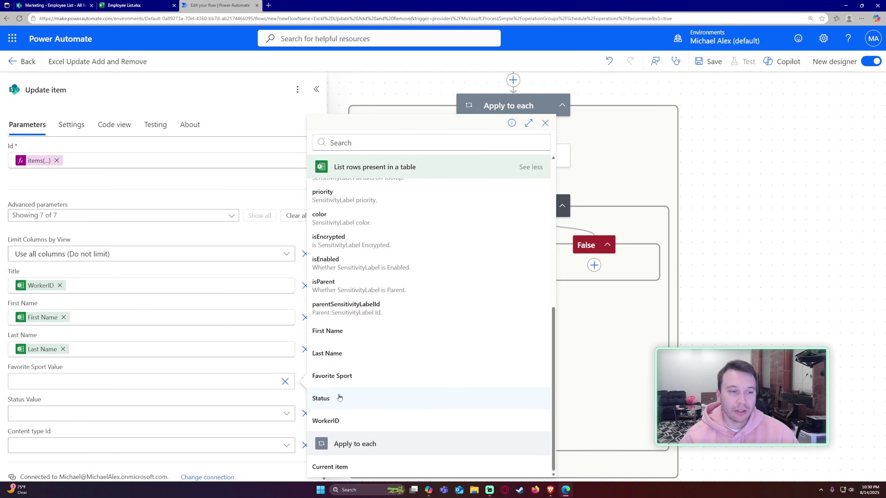
{"action": "left_click", "coordinate": [351, 376]}
Give Status Value in Update item a custom value: the Status column of the Excel rows.
{"action": "left_click", "coordinate": [68, 415]}
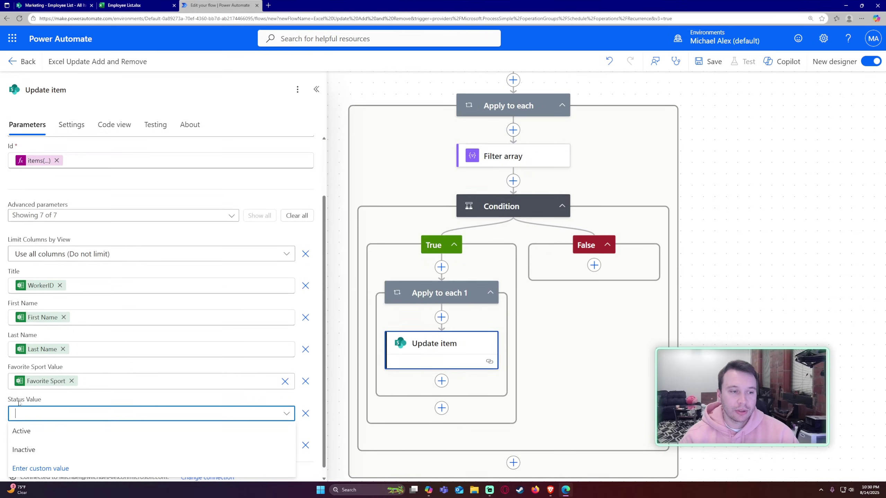
{"action": "left_click", "coordinate": [29, 468]}
{"action": "left_click", "coordinate": [3, 404]}
{"action": "scroll", "coordinate": [426, 326], "scroll_direction": "down", "scroll_amount": 3}
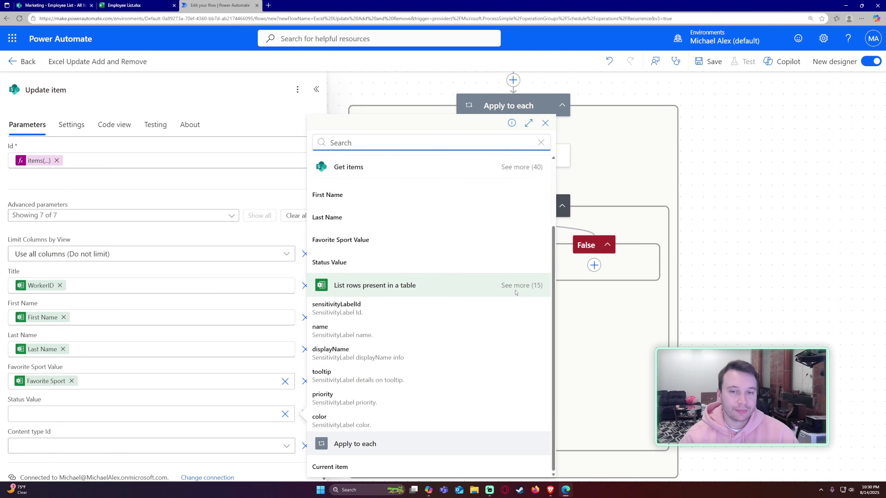
{"action": "scroll", "coordinate": [425, 327], "scroll_direction": "down", "scroll_amount": 4}
{"action": "left_click", "coordinate": [336, 399]}
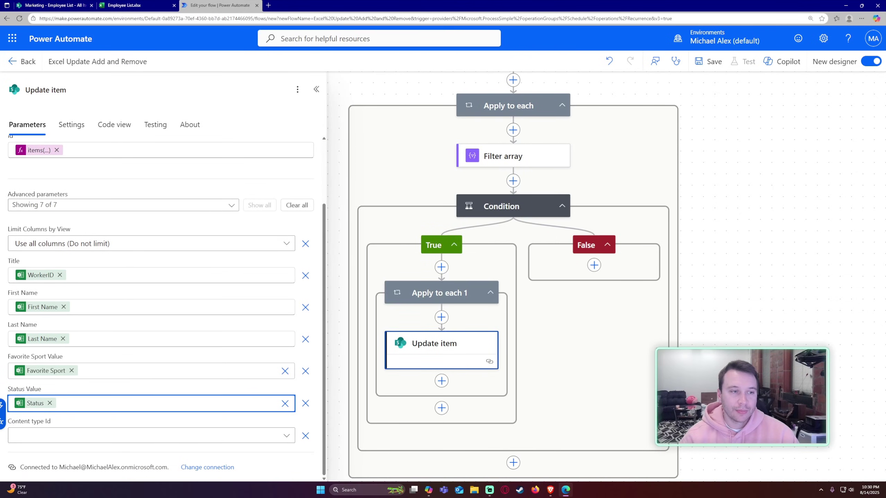
Check the Condition expression and add a SharePoint "Create item" action in the False branch.
{"action": "left_click_drag", "start_coordinate": [580, 350], "coordinate": [581, 392]}
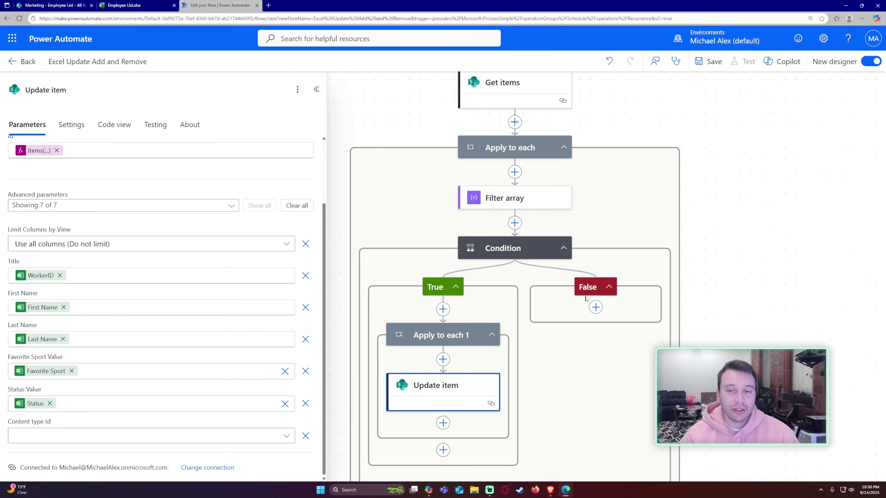
{"action": "left_click", "coordinate": [505, 248]}
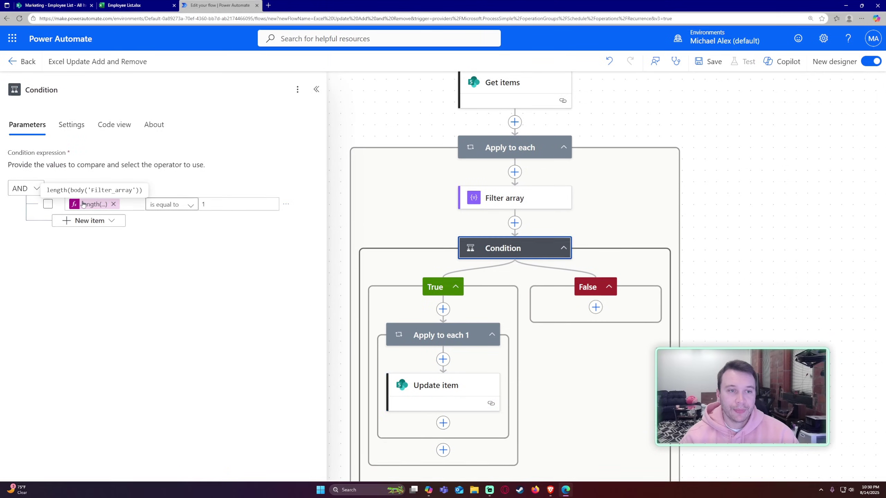
{"action": "left_click", "coordinate": [595, 307]}
{"action": "type", "text": "c"}
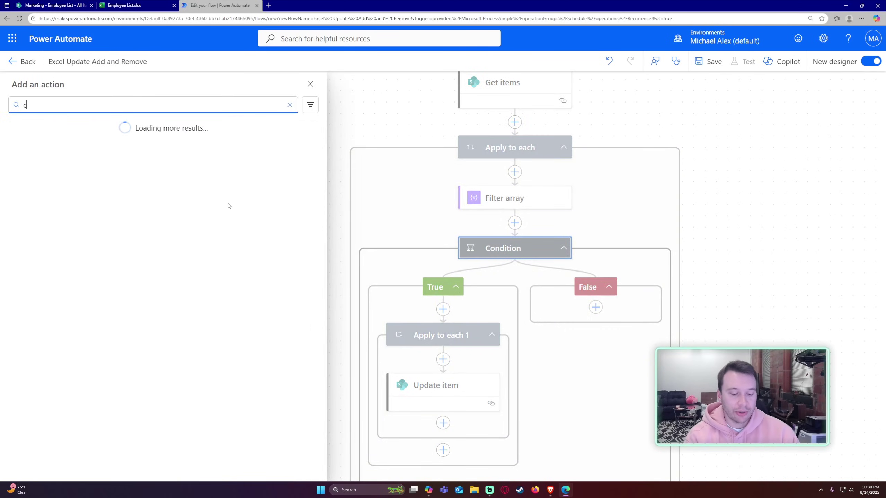
{"action": "type", "text": "reate item"}
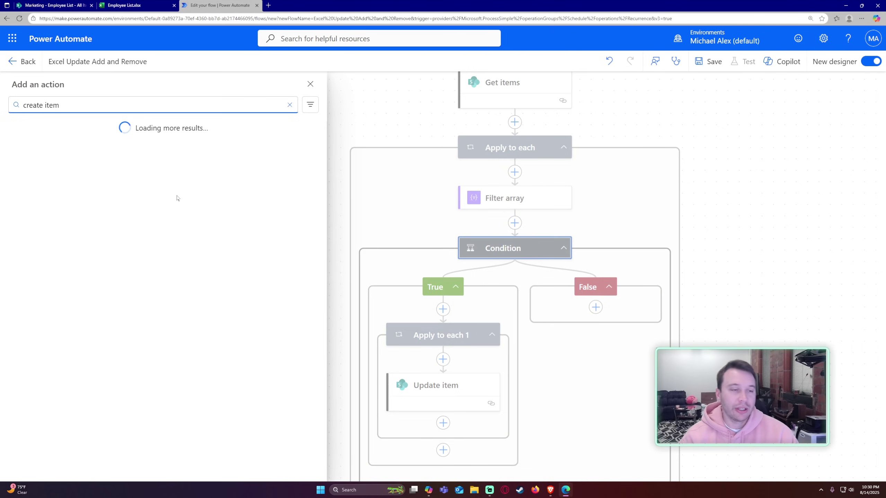
{"action": "left_click", "coordinate": [69, 178]}
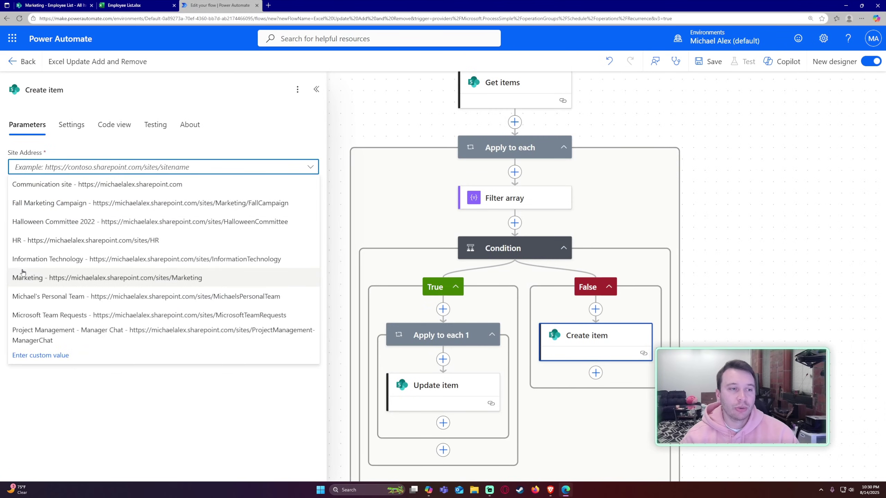
Set Create item's Site Address to Marketing and List Name to Employee List, and show all its advanced parameters.
{"action": "left_click", "coordinate": [45, 280]}
{"action": "left_click", "coordinate": [79, 198]}
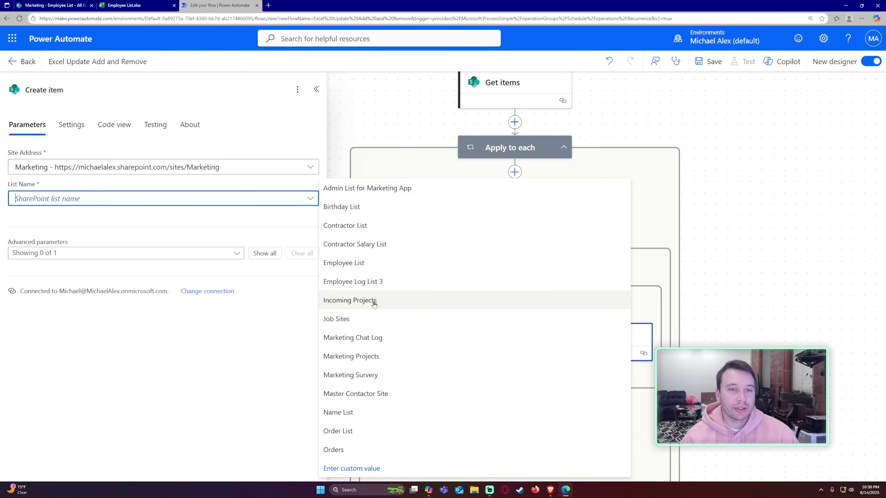
{"action": "left_click", "coordinate": [363, 265]}
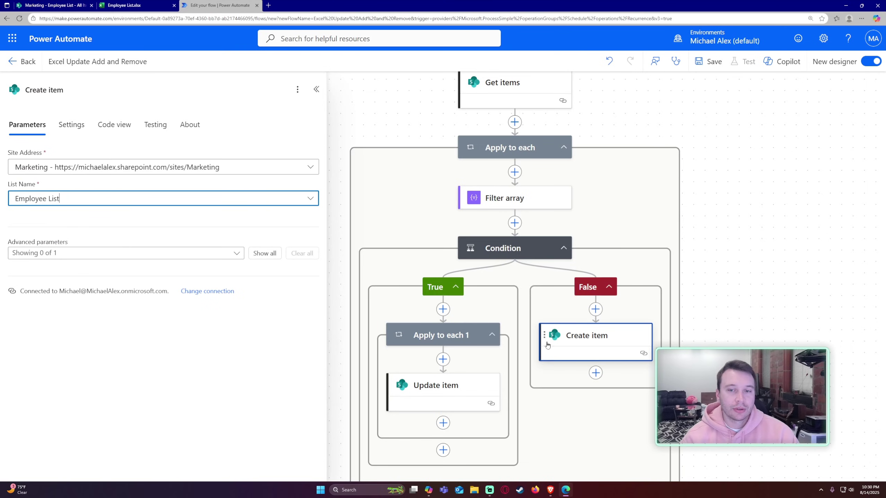
{"action": "left_click", "coordinate": [264, 253]}
{"action": "scroll", "coordinate": [195, 273], "scroll_direction": "down", "scroll_amount": 2}
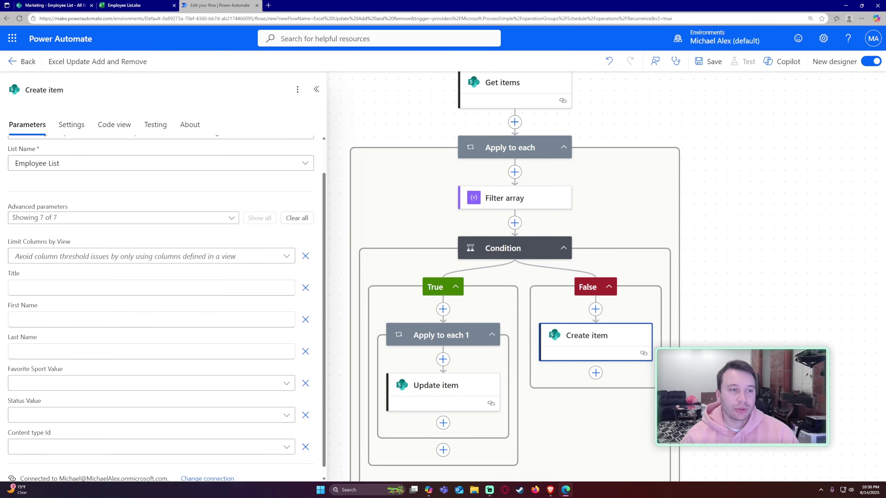
{"action": "left_click", "coordinate": [223, 276]}
{"action": "left_click", "coordinate": [293, 270]}
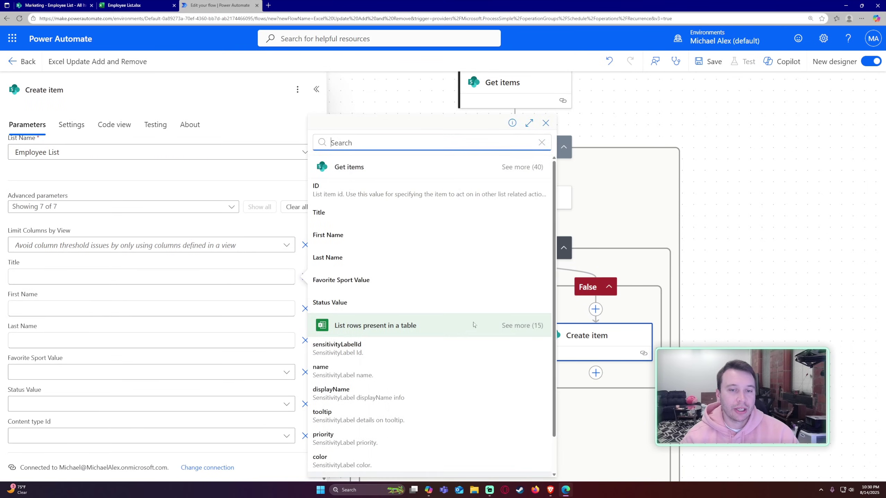
{"action": "scroll", "coordinate": [368, 311], "scroll_direction": "down", "scroll_amount": 5}
{"action": "left_click", "coordinate": [348, 374]}
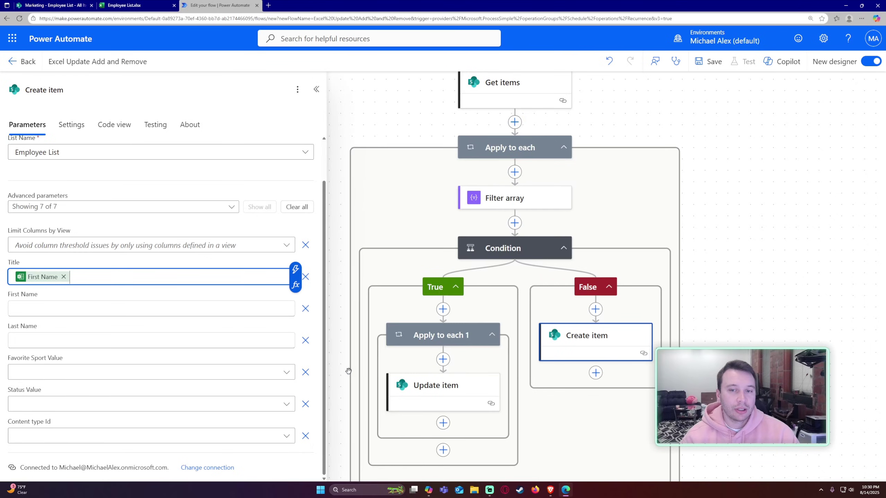
{"action": "left_click", "coordinate": [63, 277]}
Set Title in the Create item action to the WorkerID column from List rows present in a table.
{"action": "left_click", "coordinate": [295, 269]}
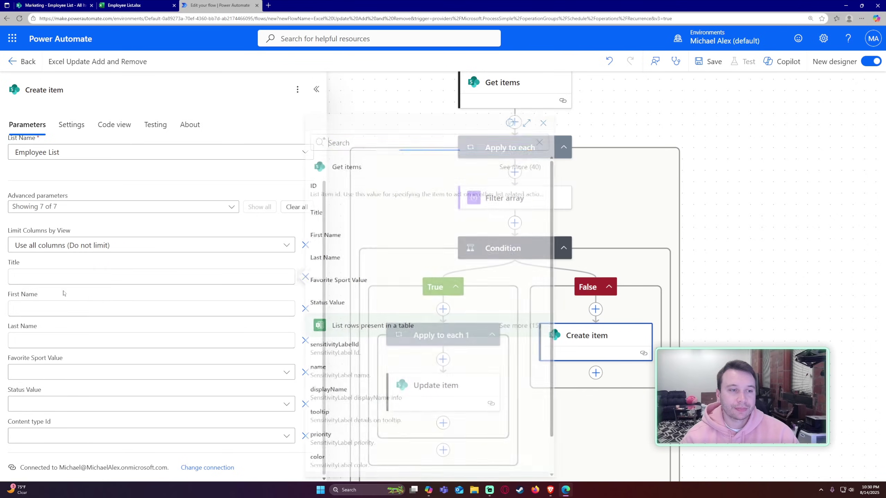
{"action": "scroll", "coordinate": [510, 304], "scroll_direction": "down", "scroll_amount": 1}
{"action": "left_click", "coordinate": [512, 297]}
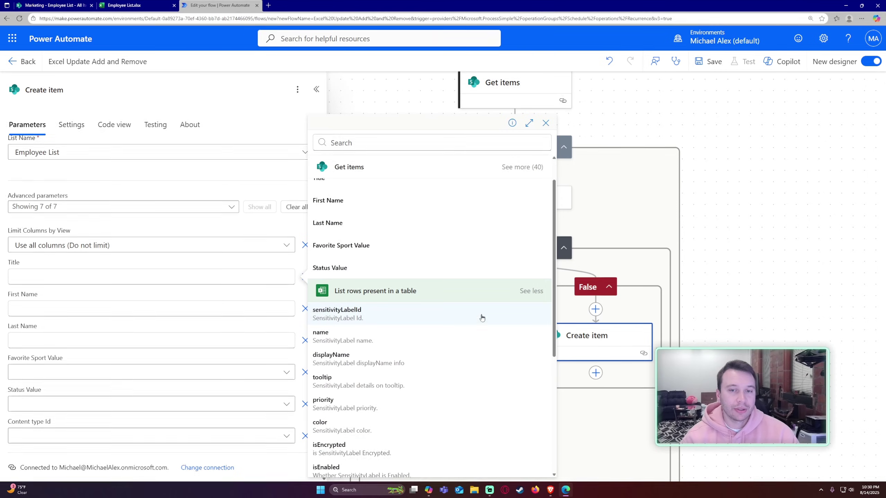
{"action": "scroll", "coordinate": [401, 366], "scroll_direction": "down", "scroll_amount": 5}
{"action": "left_click", "coordinate": [326, 455]}
Set First Name and Last Name in Create item to the matching columns from List rows present in a table.
{"action": "left_click", "coordinate": [14, 308]}
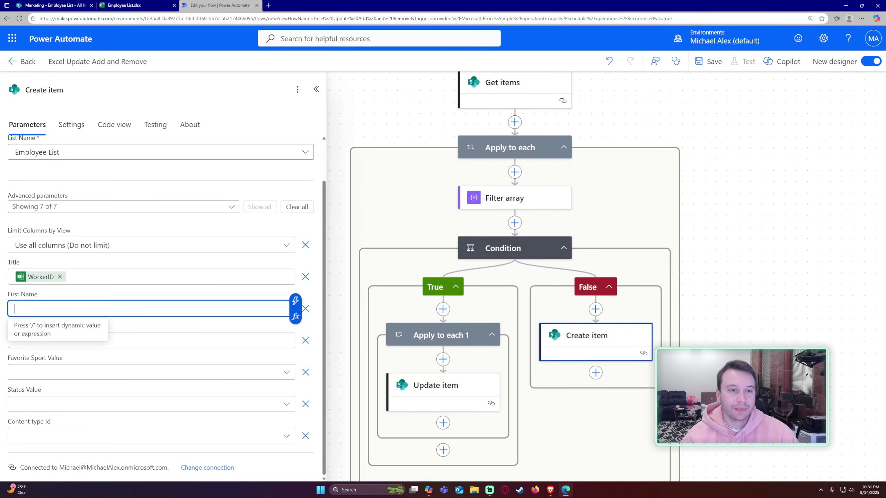
{"action": "left_click", "coordinate": [295, 301]}
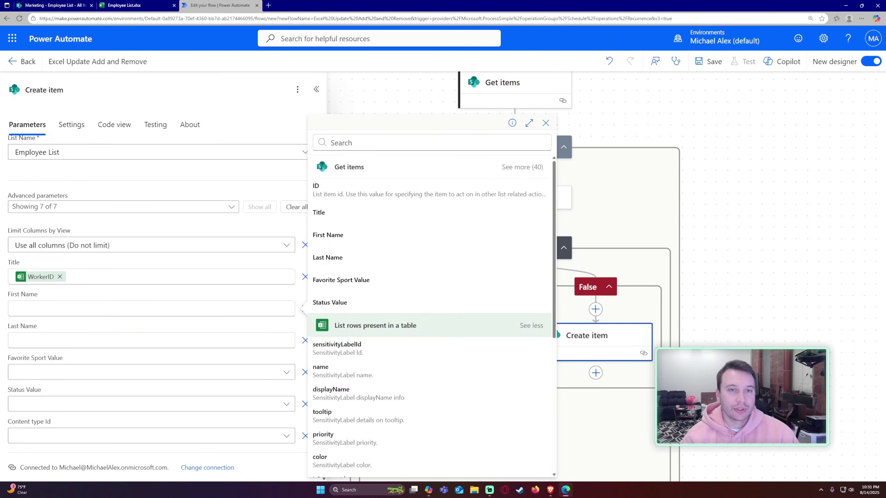
{"action": "type", "text": "first"}
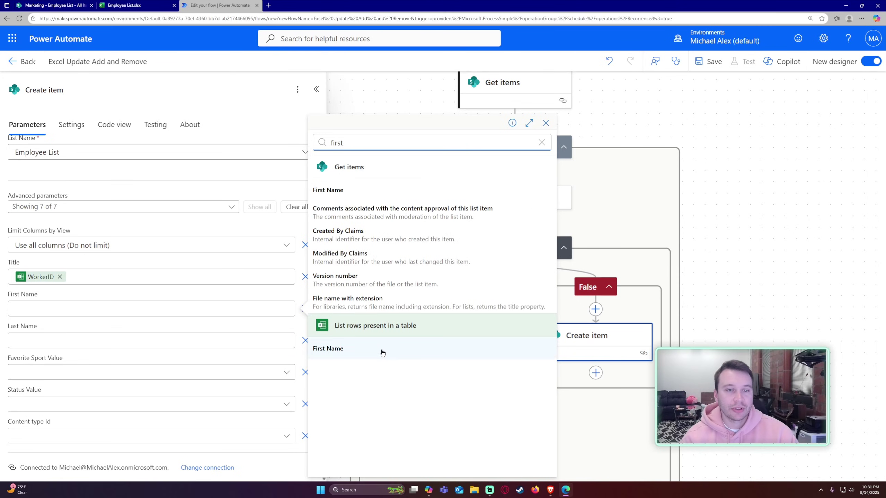
{"action": "left_click", "coordinate": [382, 349]}
{"action": "left_click", "coordinate": [244, 340]}
{"action": "left_click", "coordinate": [294, 333]}
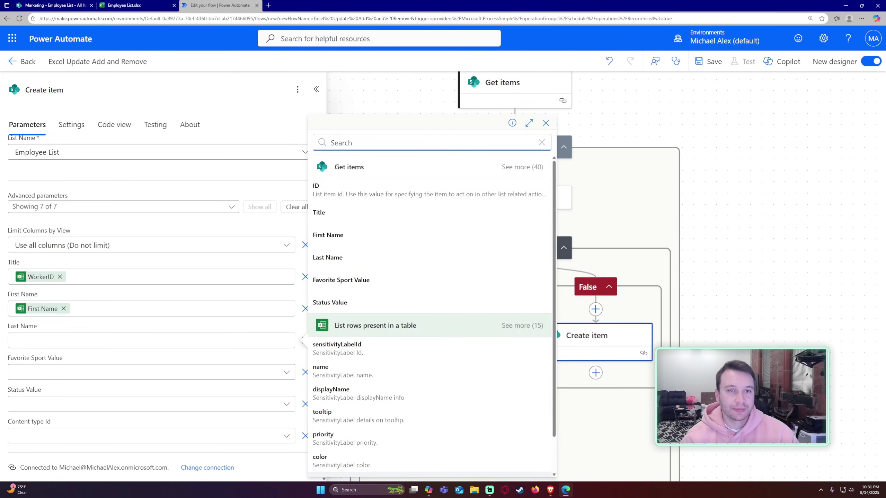
{"action": "type", "text": "last name"}
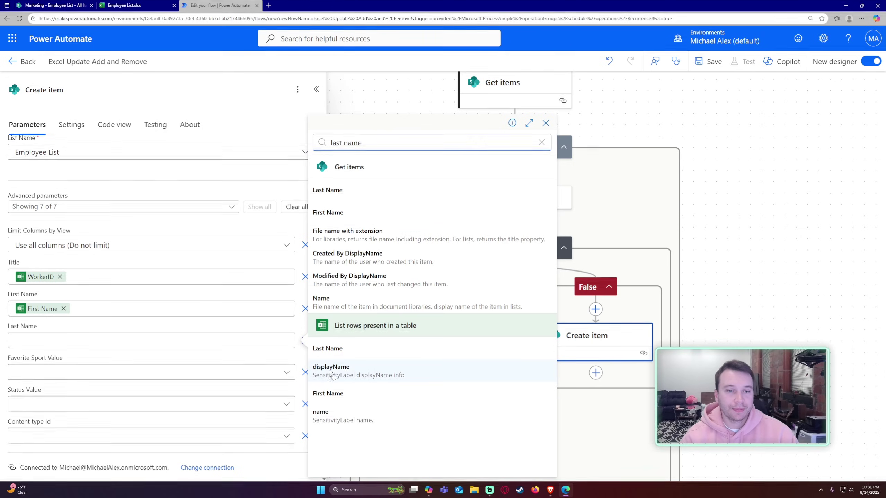
{"action": "left_click", "coordinate": [327, 348]}
Give Favorite Sport Value in Create item a custom expression value: the Favorite Sport column of the Excel rows.
{"action": "left_click", "coordinate": [76, 372]}
{"action": "left_click", "coordinate": [21, 355]}
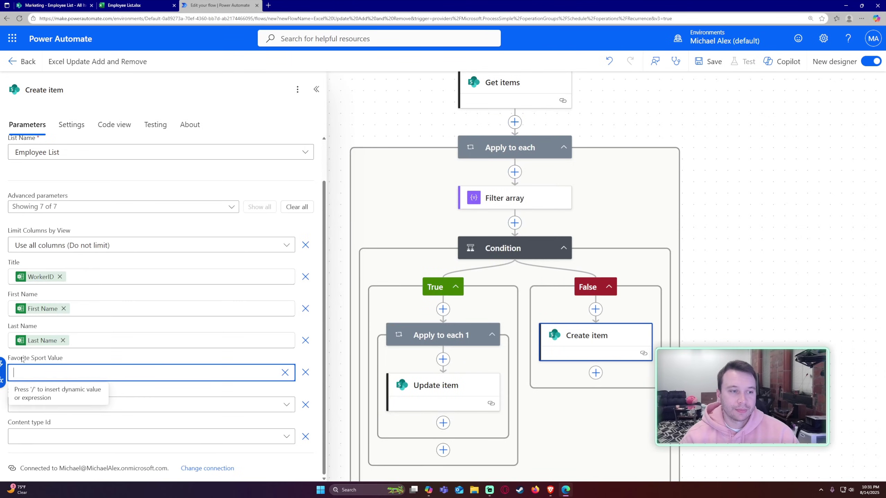
{"action": "left_click", "coordinate": [1, 381]}
{"action": "left_click", "coordinate": [387, 273]}
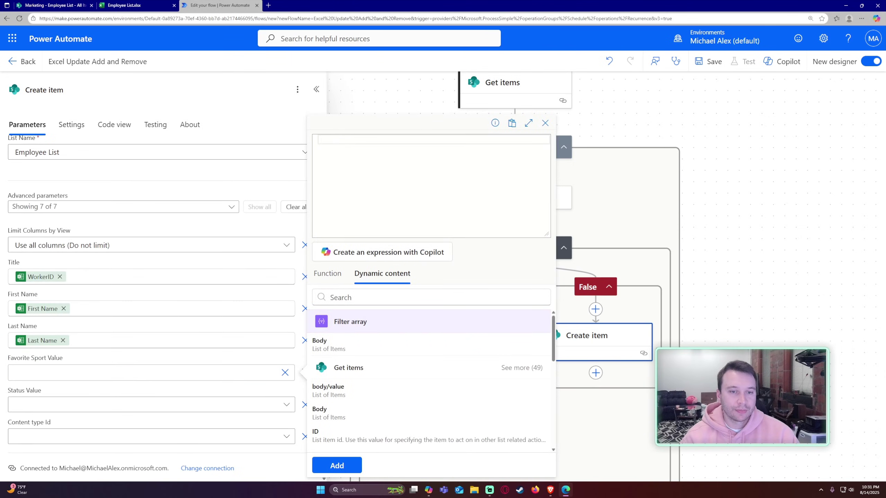
{"action": "type", "text": "favorite"}
{"action": "left_click", "coordinate": [352, 413]}
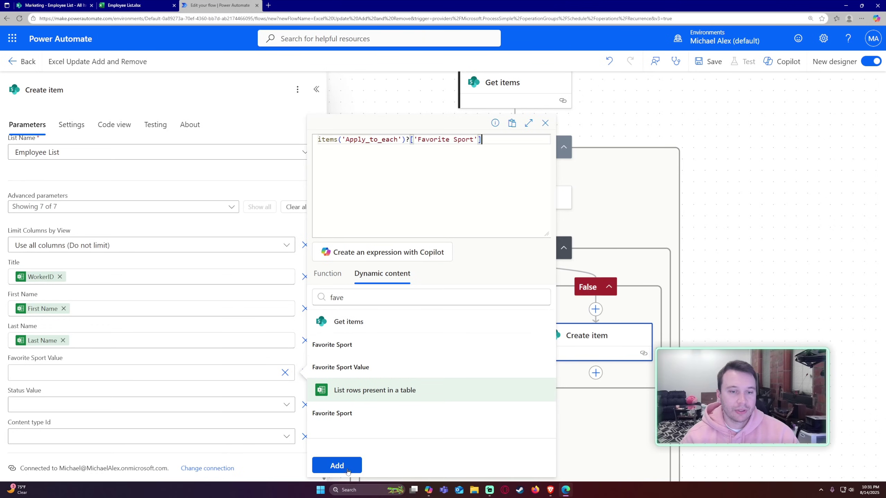
{"action": "left_click", "coordinate": [337, 465]}
Give Status Value in Create item a custom expression value: the Status column of the Excel rows.
{"action": "left_click", "coordinate": [86, 408]}
{"action": "left_click", "coordinate": [21, 460]}
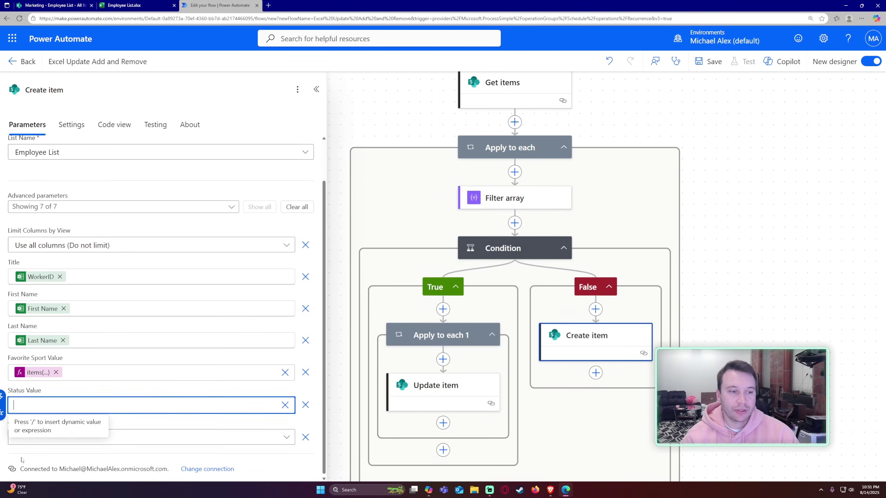
{"action": "left_click", "coordinate": [1, 415]}
{"action": "left_click", "coordinate": [380, 282]}
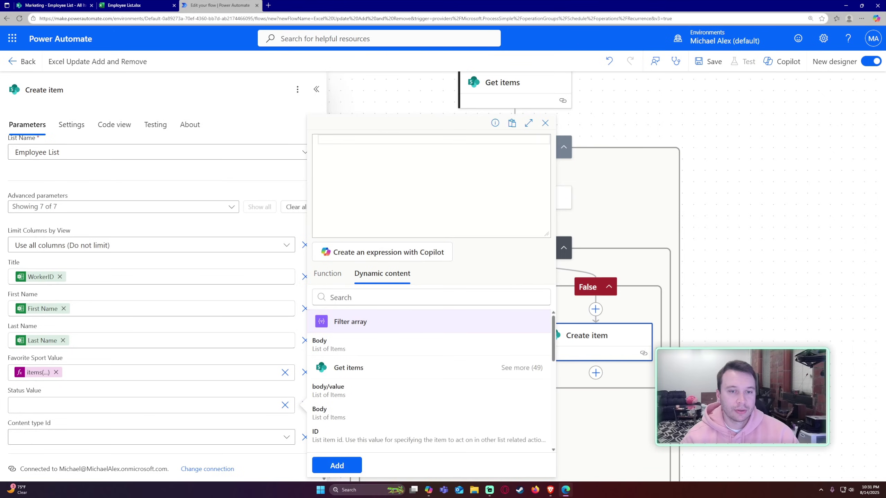
{"action": "left_click", "coordinate": [376, 297]}
{"action": "type", "text": "stat"}
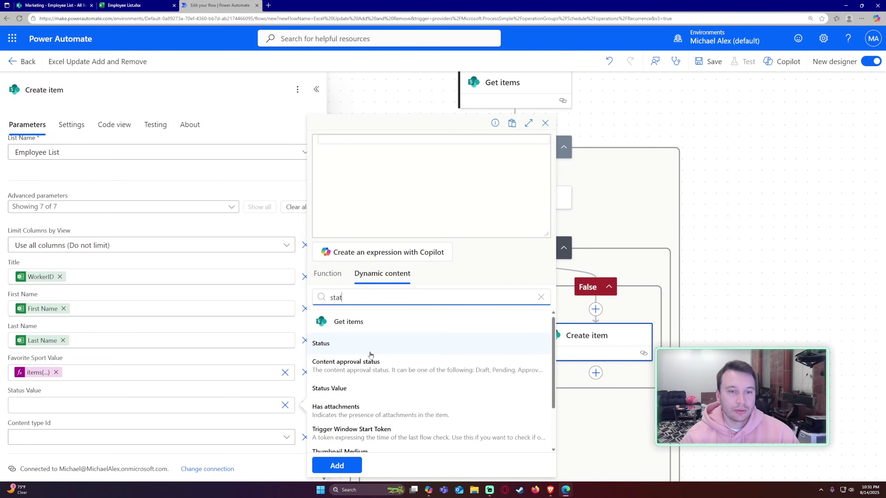
{"action": "scroll", "coordinate": [355, 401], "scroll_direction": "down", "scroll_amount": 2}
{"action": "left_click", "coordinate": [356, 440]}
{"action": "left_click", "coordinate": [337, 465]}
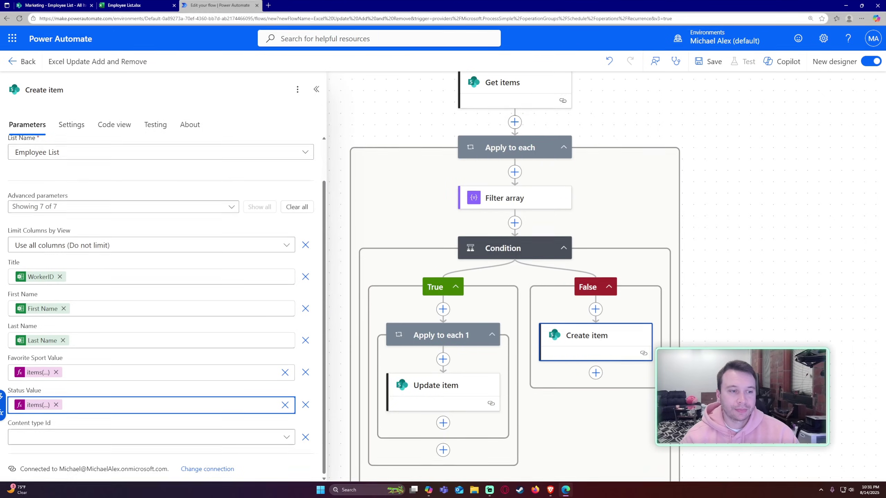
Collapse the Apply to each loop, save the flow and dismiss the flow checker.
{"action": "left_click_drag", "start_coordinate": [344, 357], "coordinate": [360, 350]}
{"action": "scroll", "coordinate": [337, 299], "scroll_direction": "down", "scroll_amount": 1}
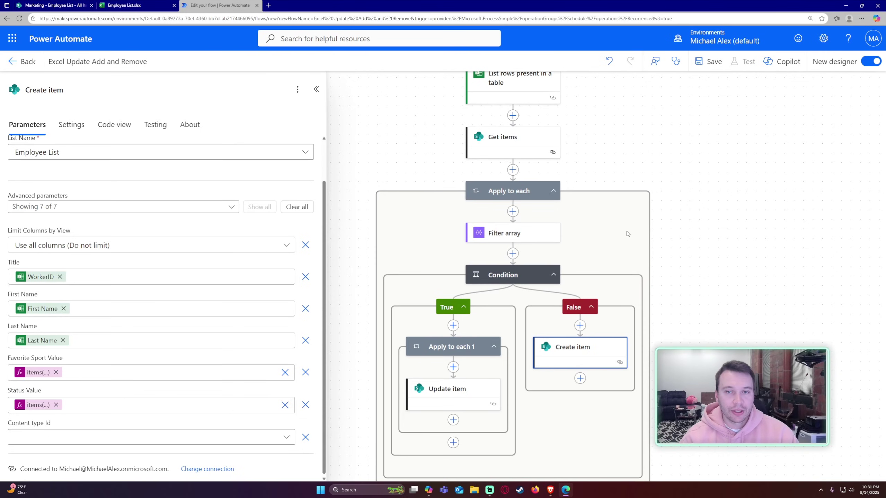
{"action": "scroll", "coordinate": [625, 231], "scroll_direction": "down", "scroll_amount": 1}
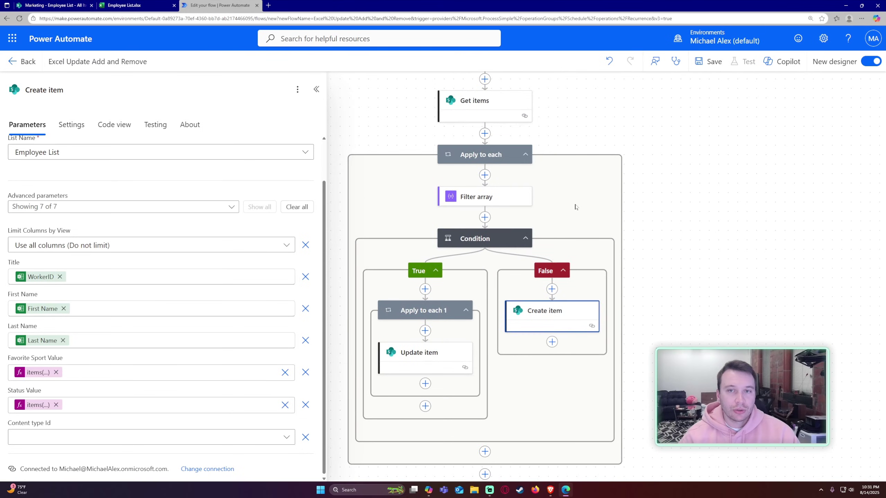
{"action": "left_click", "coordinate": [525, 154]}
{"action": "left_click_drag", "start_coordinate": [539, 182], "coordinate": [630, 248]}
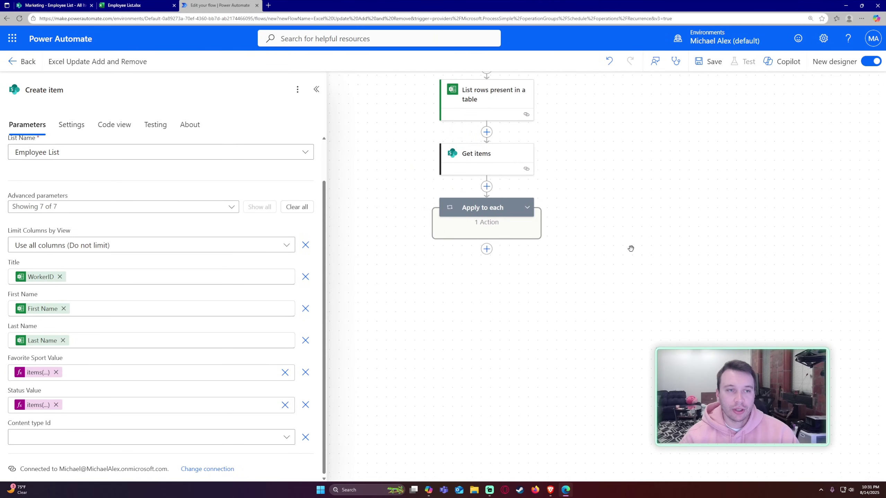
{"action": "left_click", "coordinate": [707, 63]}
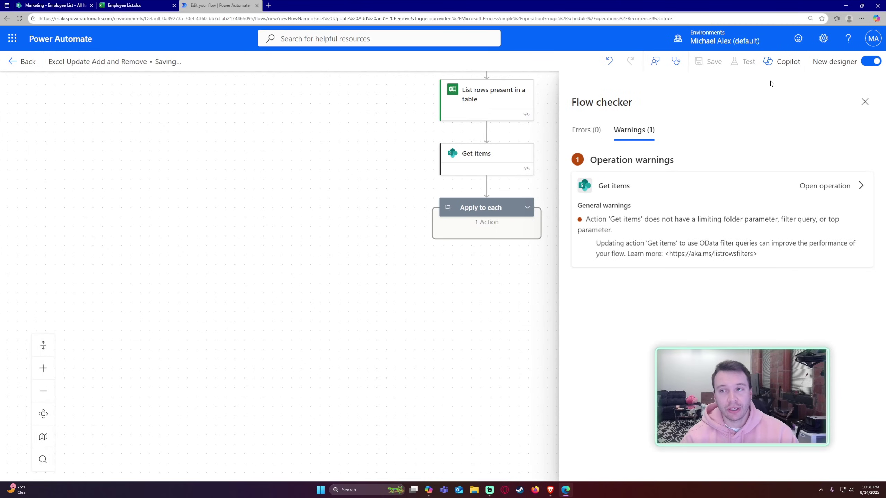
{"action": "left_click", "coordinate": [864, 101]}
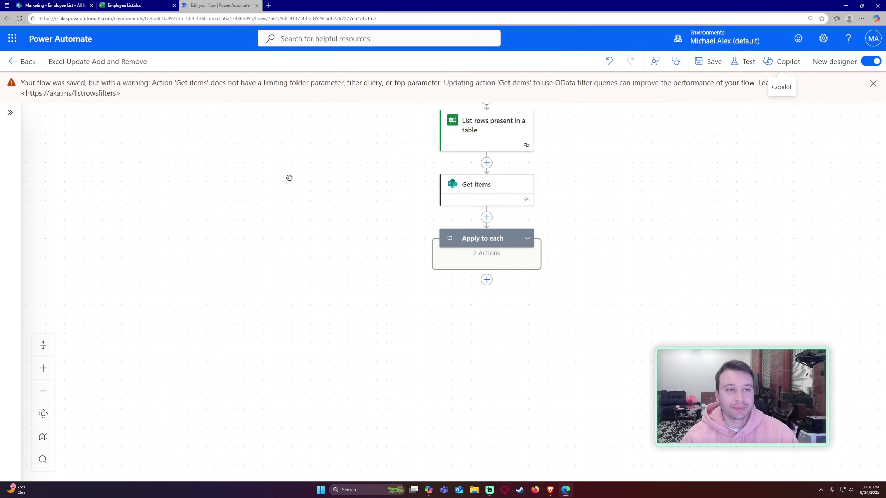
Set up a manual test of the flow.
{"action": "left_click", "coordinate": [742, 62]}
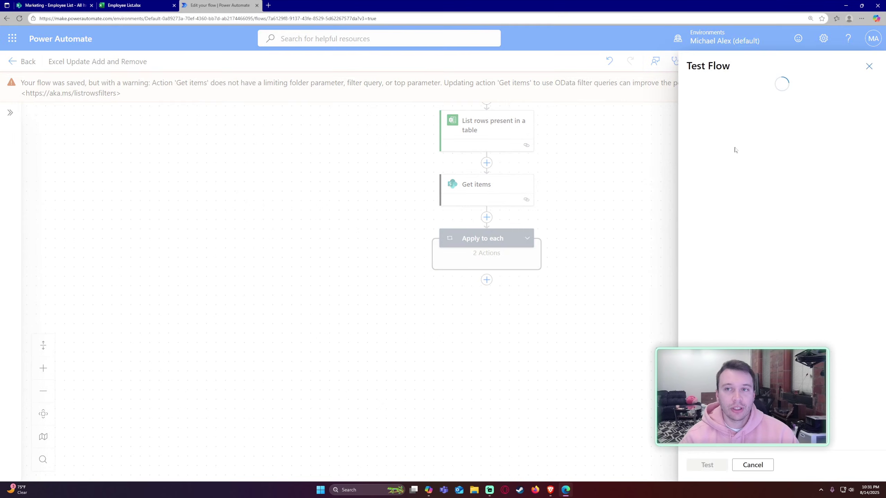
{"action": "left_click", "coordinate": [712, 99]}
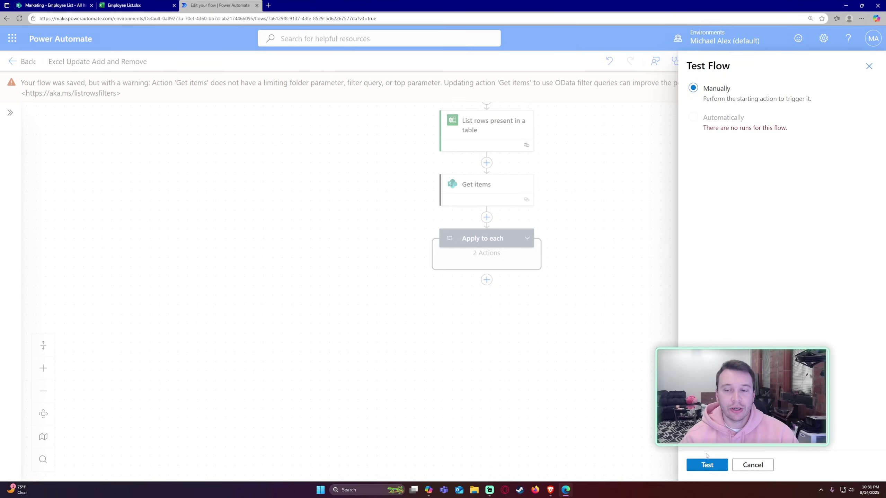
{"action": "left_click", "coordinate": [707, 464]}
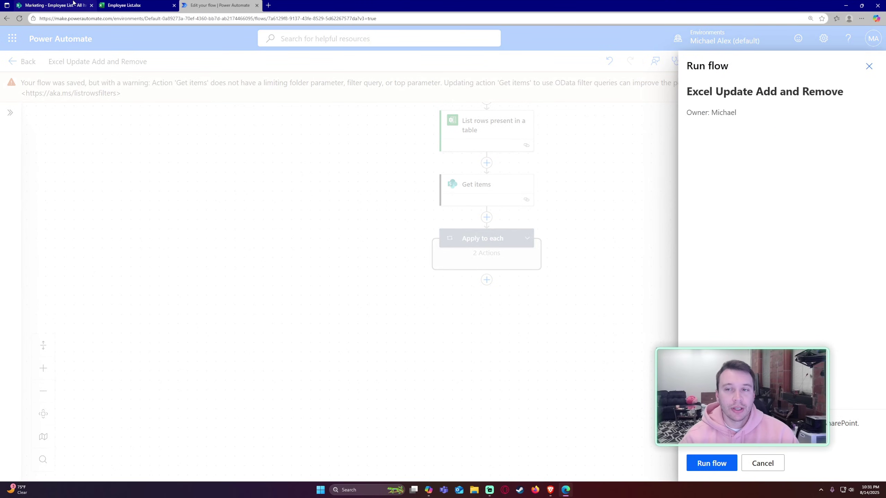
Review the existing items in the SharePoint Employee List and compare them with the Excel employee table.
{"action": "left_click", "coordinate": [52, 5]}
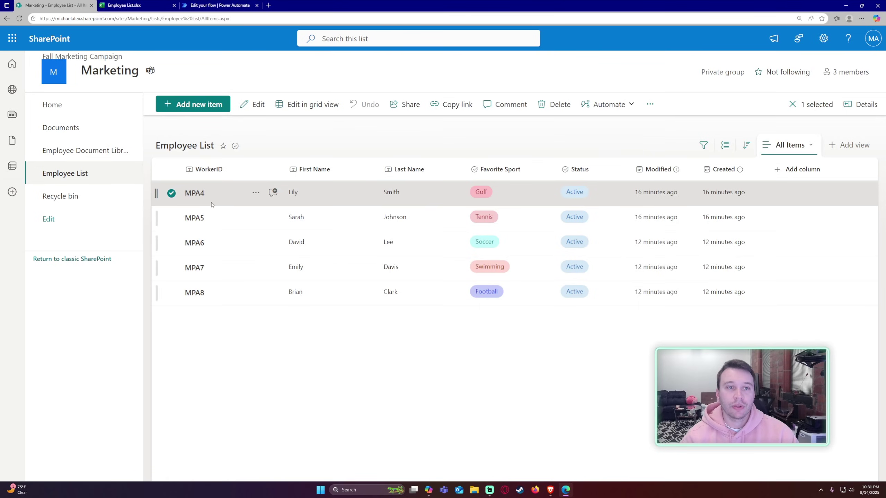
{"action": "left_click", "coordinate": [211, 217]}
{"action": "left_click", "coordinate": [216, 243]}
{"action": "left_click", "coordinate": [224, 294]}
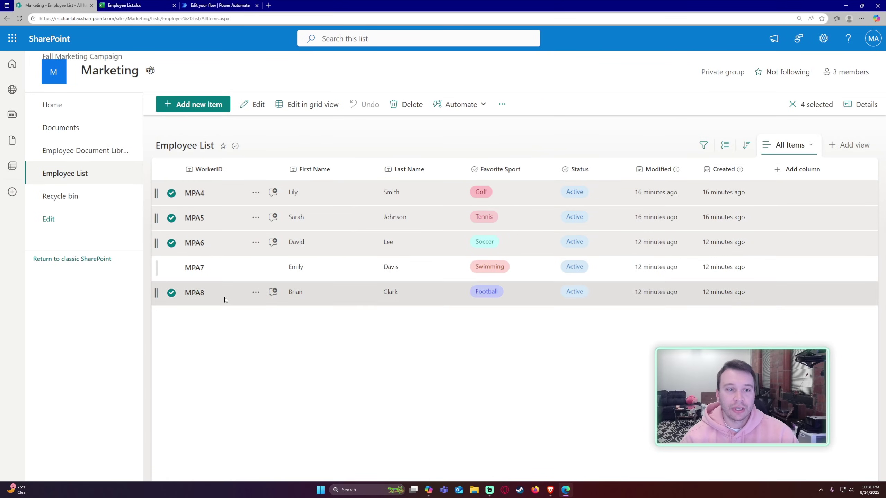
{"action": "left_click", "coordinate": [233, 276]}
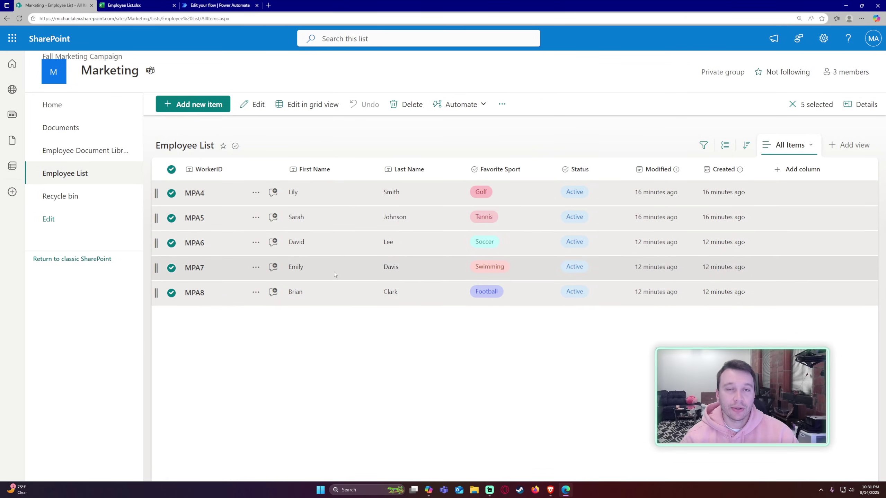
{"action": "left_click", "coordinate": [124, 5]}
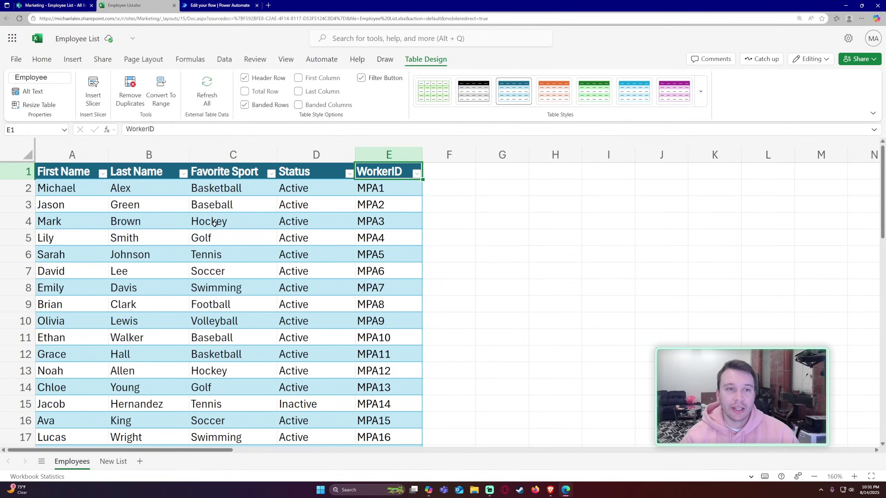
{"action": "left_click", "coordinate": [52, 5]}
Return to Power Automate, run the Excel Update Add and Remove flow and expand the Apply to each loop.
{"action": "left_click", "coordinate": [220, 5]}
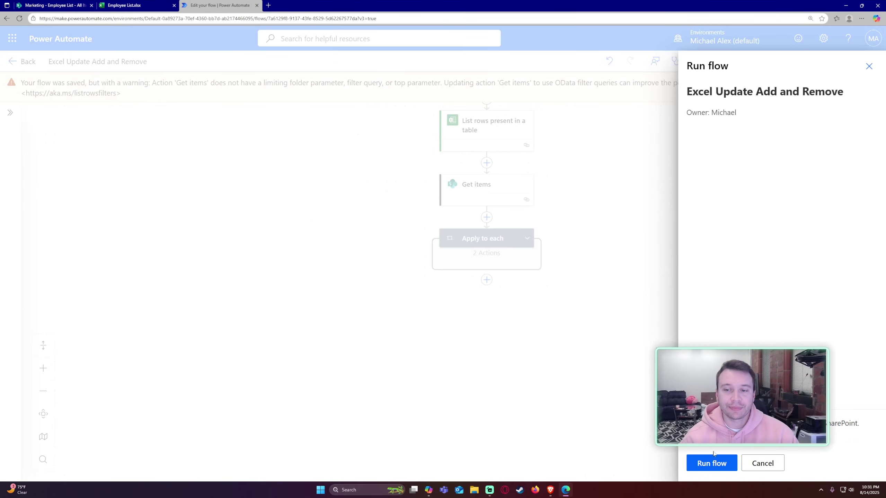
{"action": "left_click", "coordinate": [719, 465]}
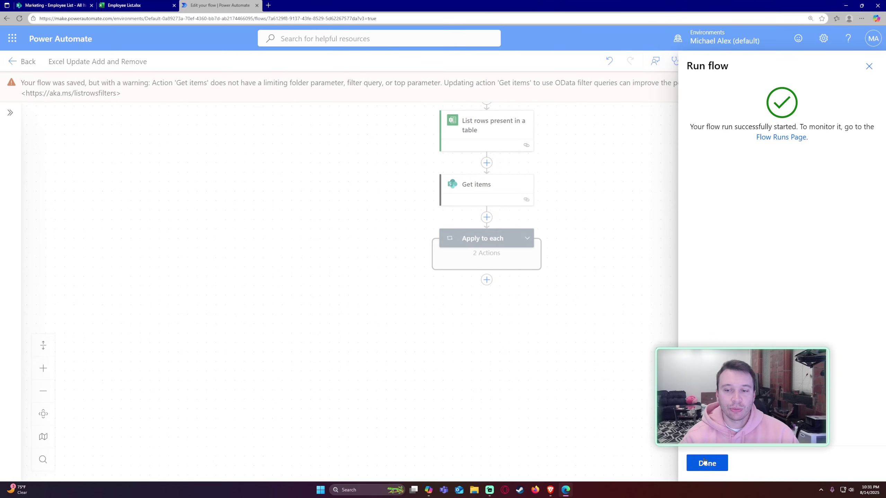
{"action": "left_click", "coordinate": [705, 460]}
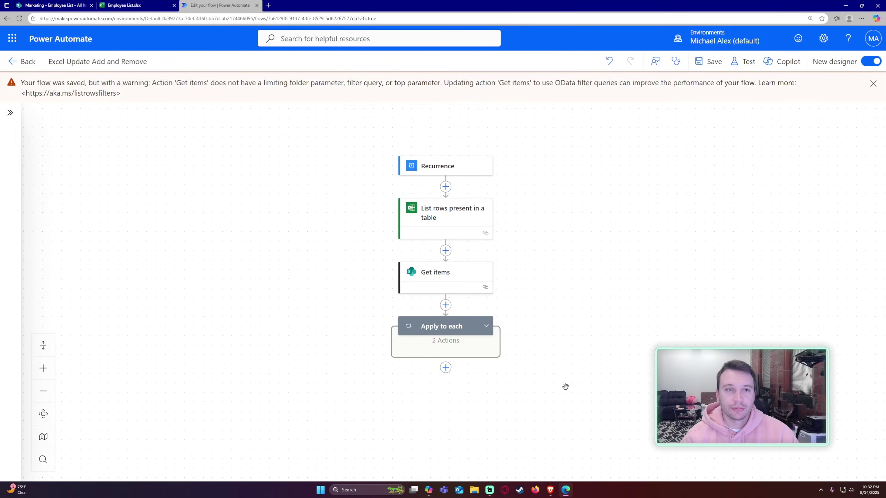
{"action": "left_click", "coordinate": [498, 338]}
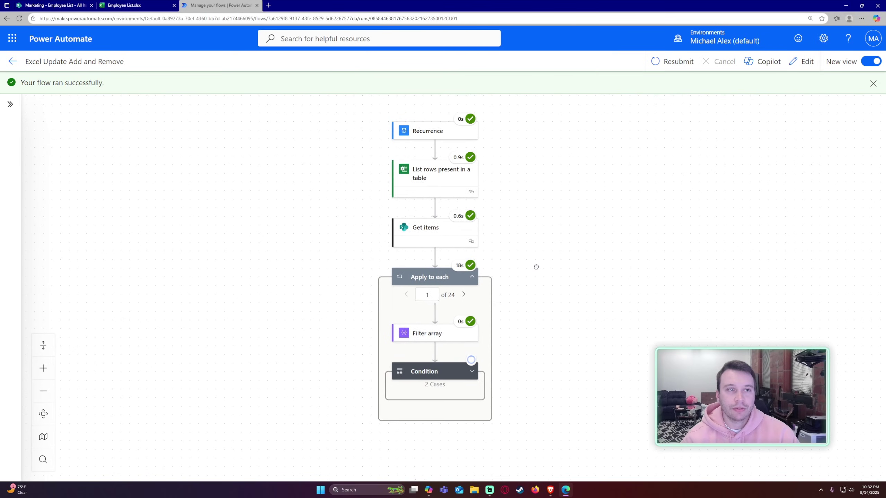
Switch to the SharePoint Employee List and refresh it to load the items written by the flow.
{"action": "left_click", "coordinate": [56, 5]}
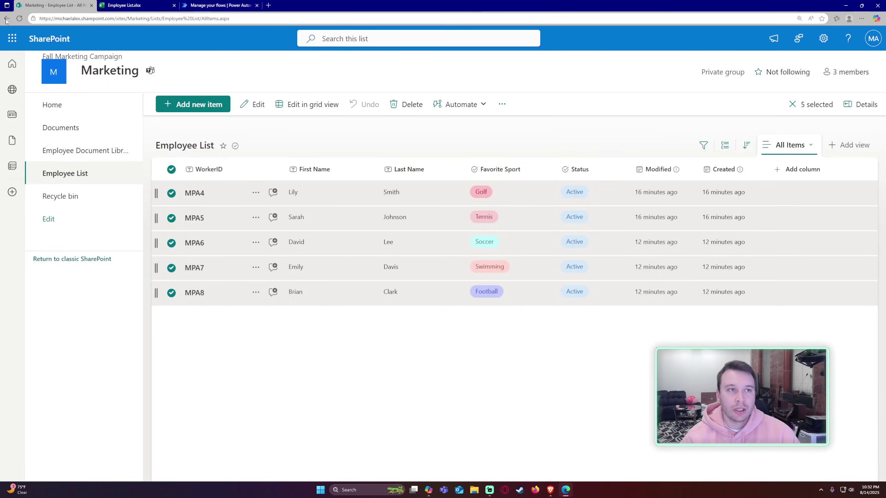
{"action": "key", "text": "F5"}
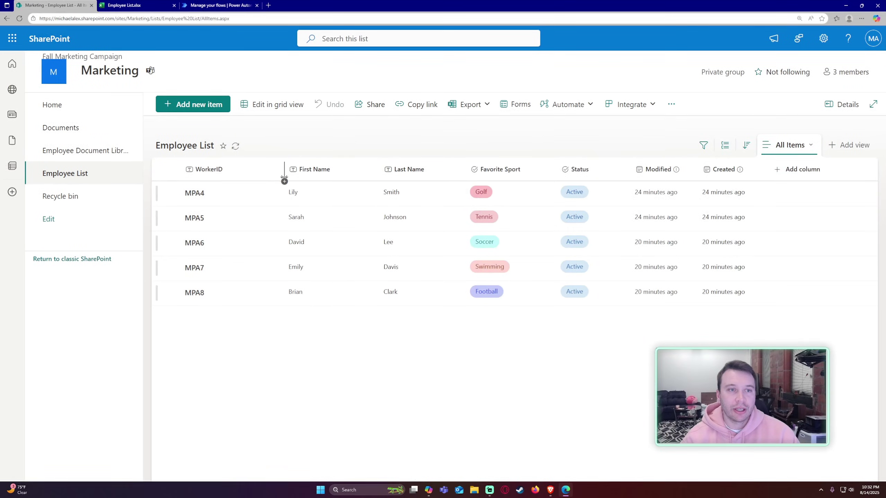
{"action": "key", "text": "ctrl+minus"}
{"action": "key", "text": "ctrl+minus"}
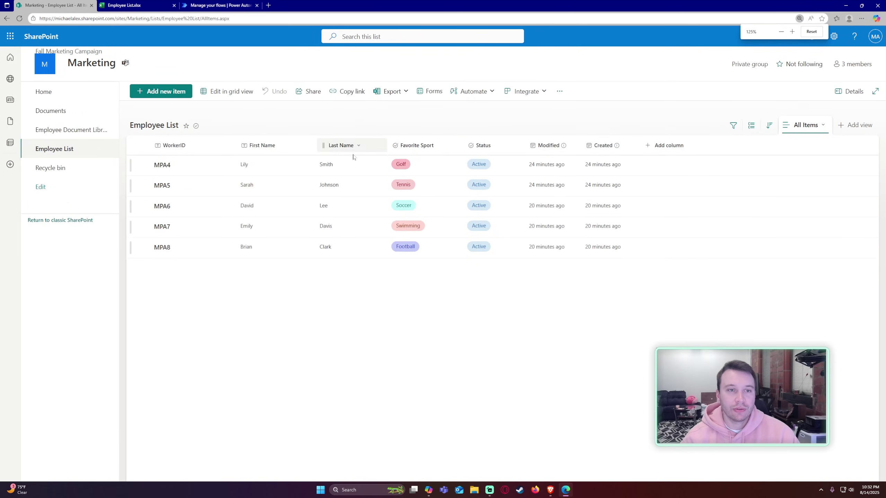
{"action": "left_click", "coordinate": [19, 18]}
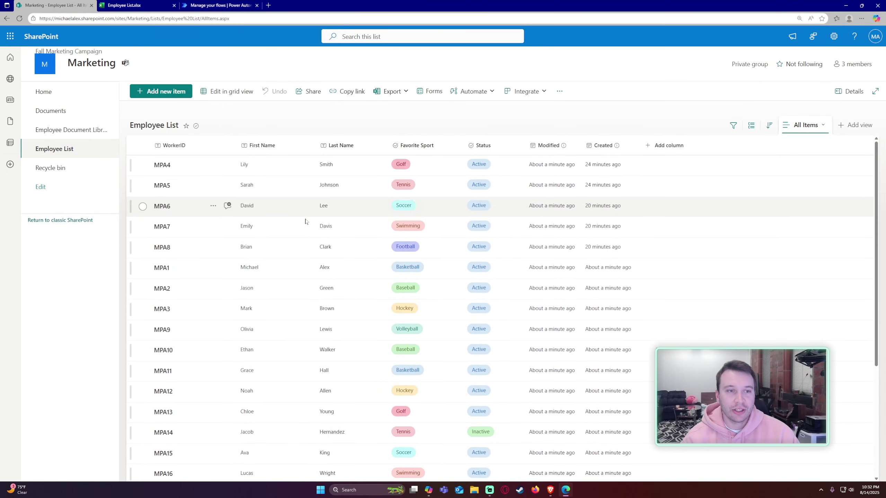
Check the Modified and Created times of the original five Employee List items and of the first three added ones.
{"action": "left_click", "coordinate": [561, 169]}
{"action": "left_click", "coordinate": [195, 185]}
{"action": "left_click", "coordinate": [195, 206]}
{"action": "left_click", "coordinate": [194, 226]}
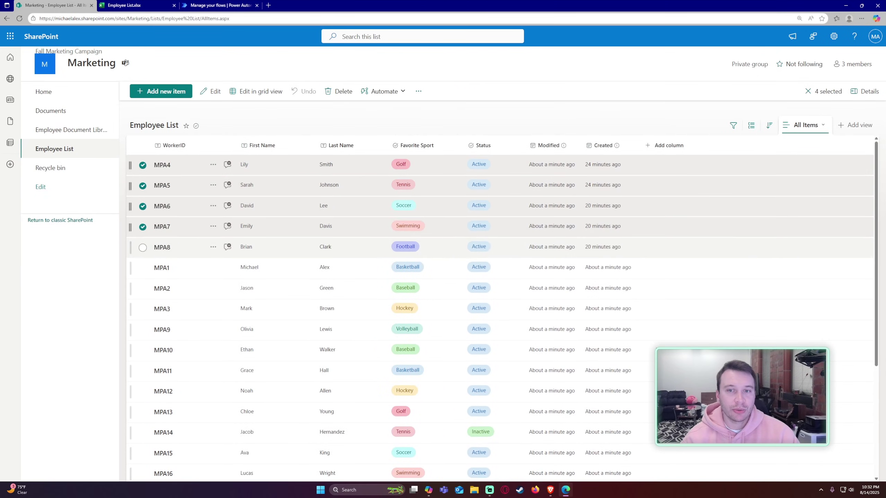
{"action": "left_click", "coordinate": [195, 247]}
{"action": "scroll", "coordinate": [244, 250], "scroll_direction": "down", "scroll_amount": 2}
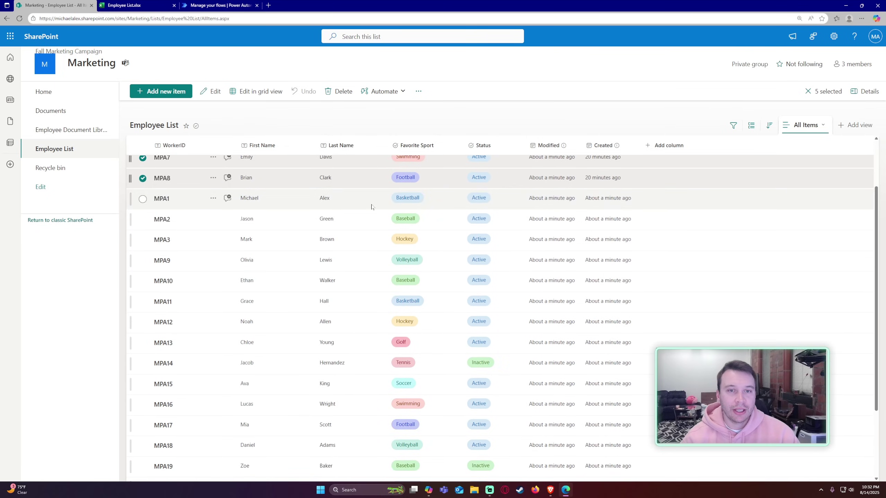
{"action": "left_click", "coordinate": [369, 204]}
{"action": "left_click", "coordinate": [362, 223], "text": "ctrl"}
{"action": "left_click", "coordinate": [359, 250], "text": "ctrl"}
{"action": "scroll", "coordinate": [357, 267], "scroll_direction": "up", "scroll_amount": 2}
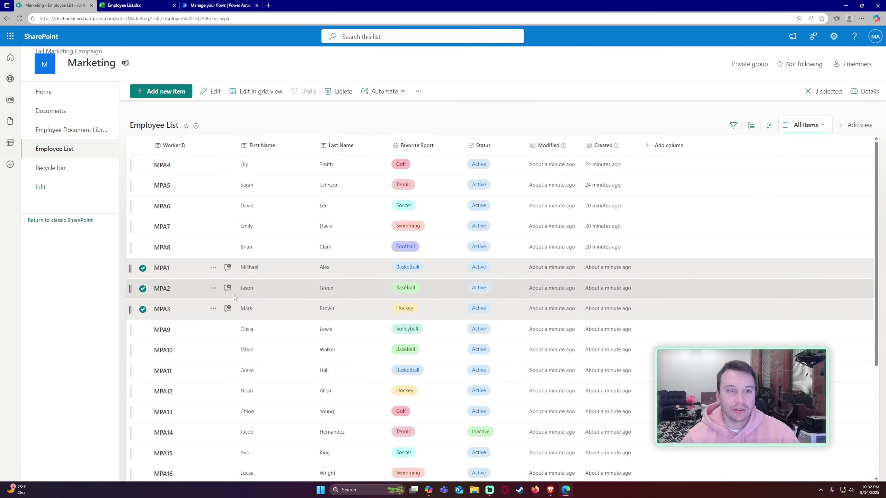
Look through the remaining added Employee List items and compare them with the original items MPA4 through MPA8.
{"action": "scroll", "coordinate": [273, 299], "scroll_direction": "down", "scroll_amount": 4}
{"action": "scroll", "coordinate": [284, 296], "scroll_direction": "up", "scroll_amount": 3}
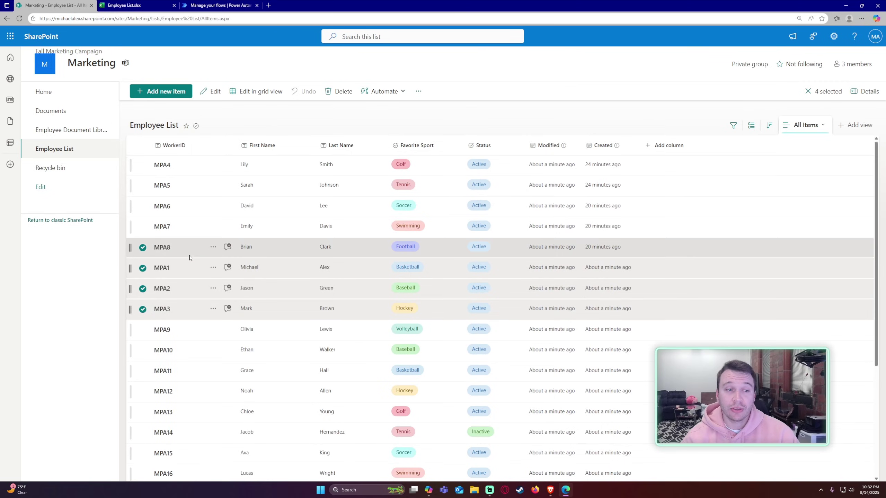
{"action": "left_click", "coordinate": [190, 171]}
{"action": "left_click_drag", "start_coordinate": [190, 189], "coordinate": [266, 264]}
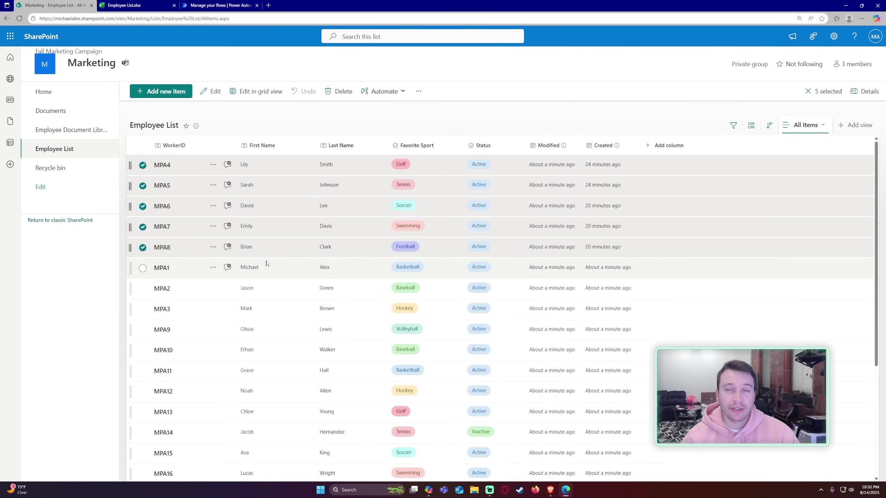
{"action": "scroll", "coordinate": [279, 264], "scroll_direction": "down", "scroll_amount": 4}
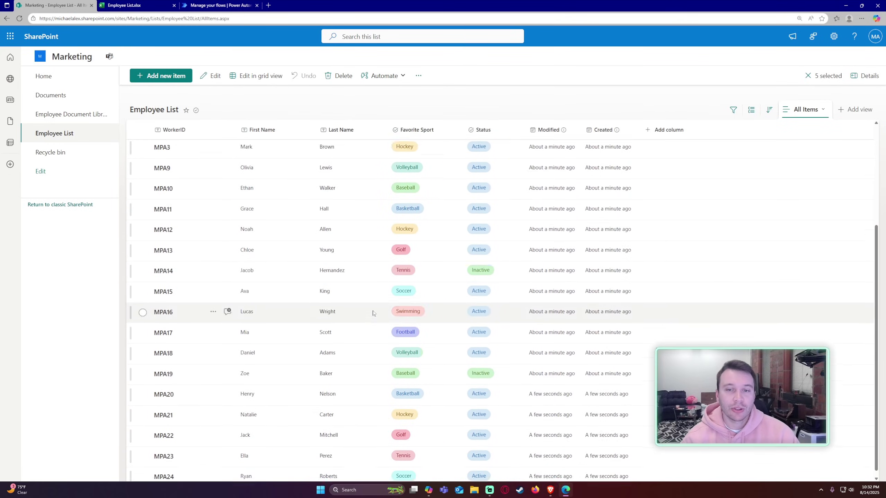
{"action": "scroll", "coordinate": [275, 272], "scroll_direction": "up", "scroll_amount": 4}
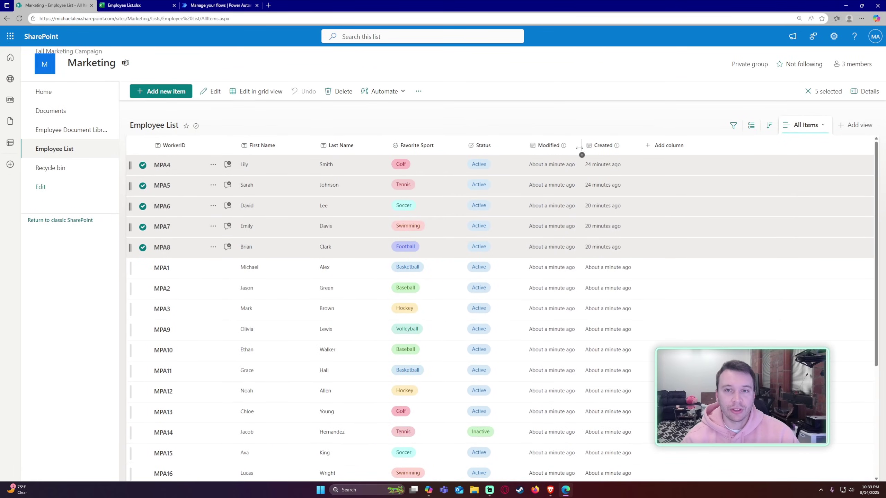
Widen the Modified column slightly and apply the list's view column settings with Modified and Created shown.
{"action": "left_click_drag", "start_coordinate": [579, 145], "coordinate": [587, 145]}
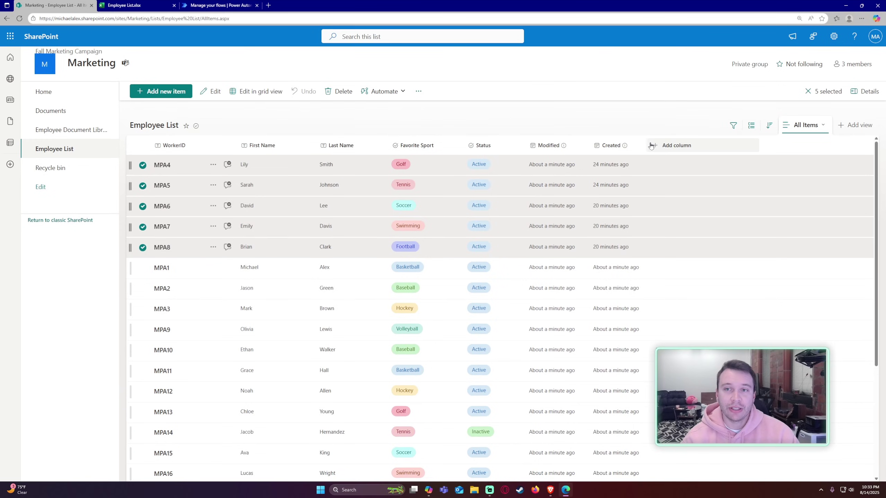
{"action": "left_click", "coordinate": [662, 146]}
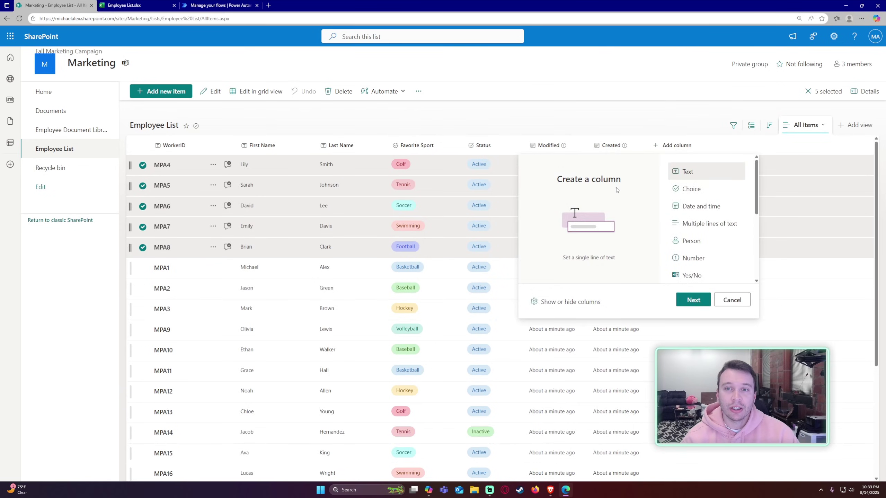
{"action": "left_click", "coordinate": [568, 301]}
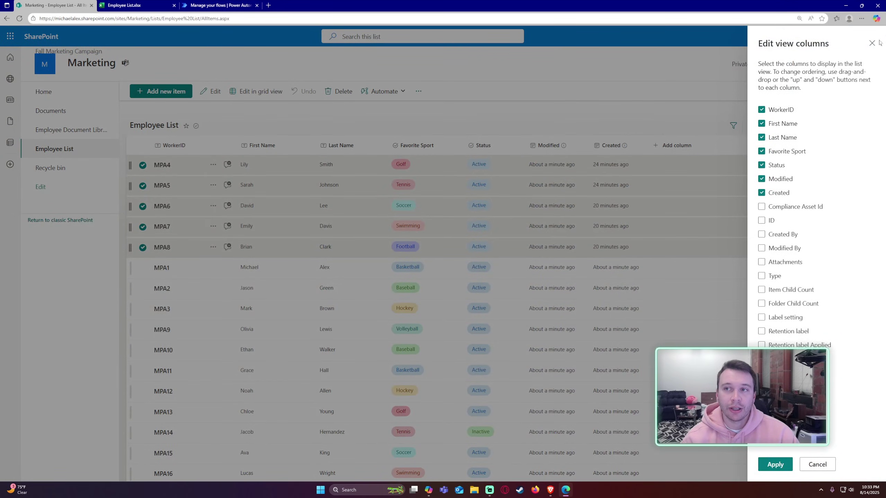
{"action": "left_click", "coordinate": [873, 43]}
{"action": "left_click", "coordinate": [692, 146]}
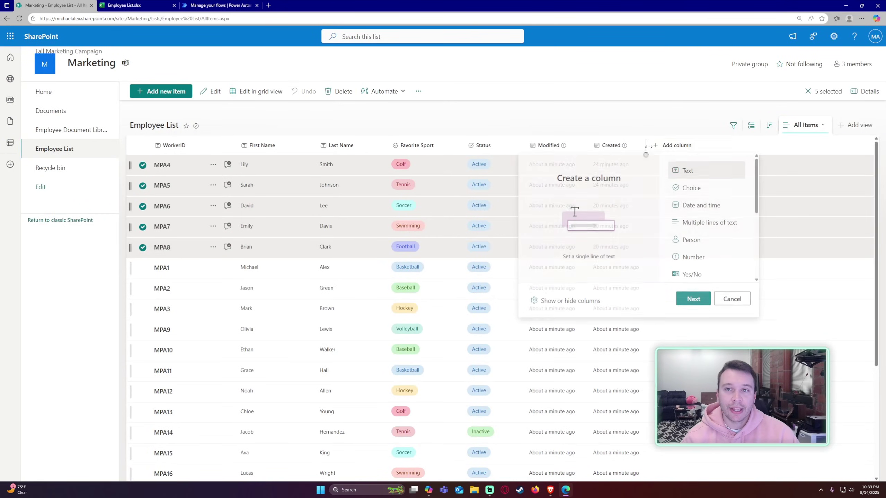
{"action": "left_click", "coordinate": [563, 303]}
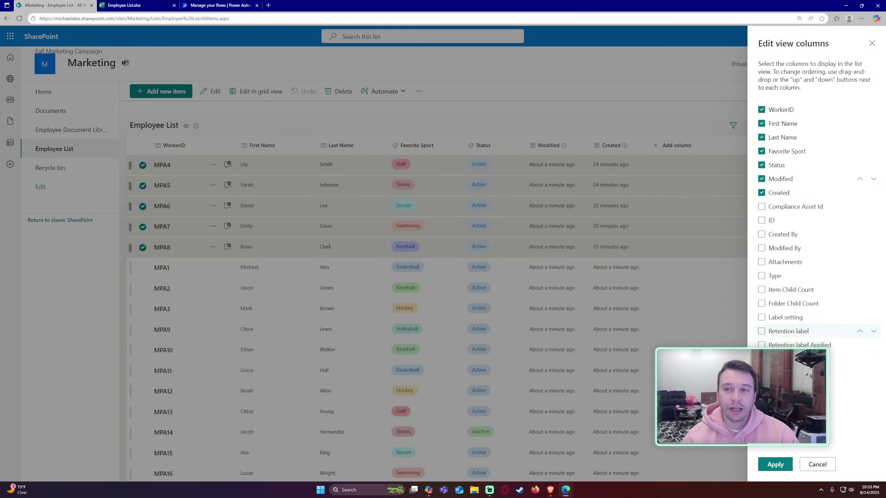
{"action": "left_click", "coordinate": [775, 464]}
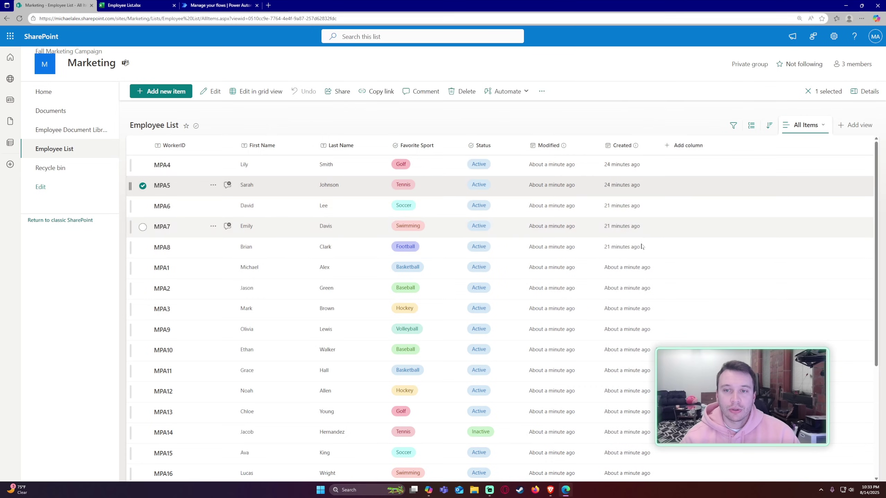
Compare the Created times of items MPA4 through MPA8 with those of the items added by the flow.
{"action": "scroll", "coordinate": [674, 225], "scroll_direction": "down", "scroll_amount": 4}
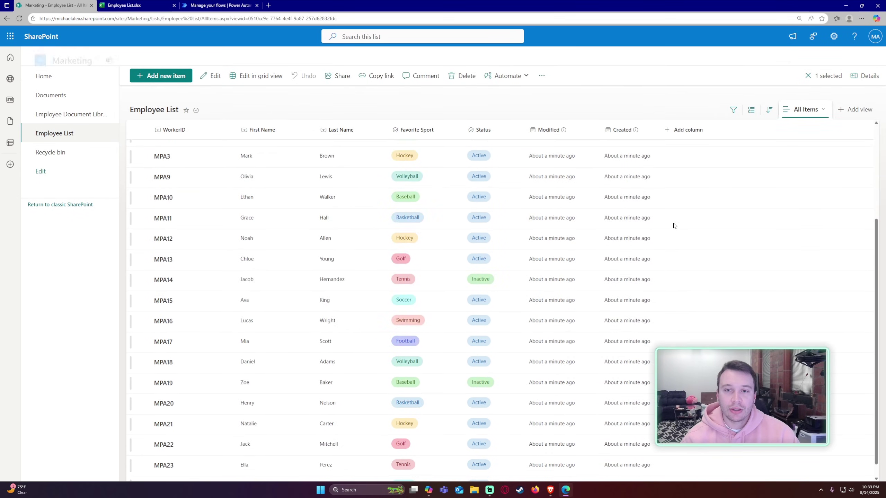
{"action": "scroll", "coordinate": [644, 267], "scroll_direction": "up", "scroll_amount": 4}
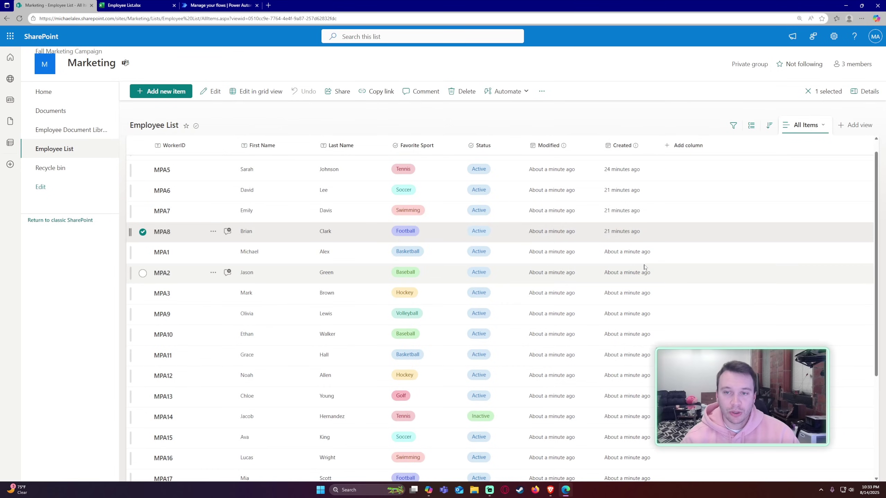
{"action": "scroll", "coordinate": [621, 226], "scroll_direction": "up", "scroll_amount": 1}
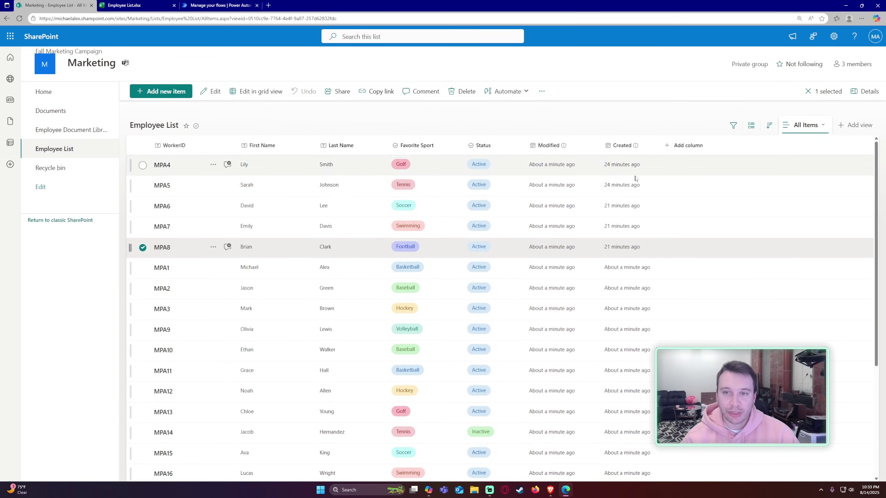
Switch to the Employee List Excel workbook and delete the table rows for WorkerIDs MPA1 through MPA4.
{"action": "left_click", "coordinate": [124, 5]}
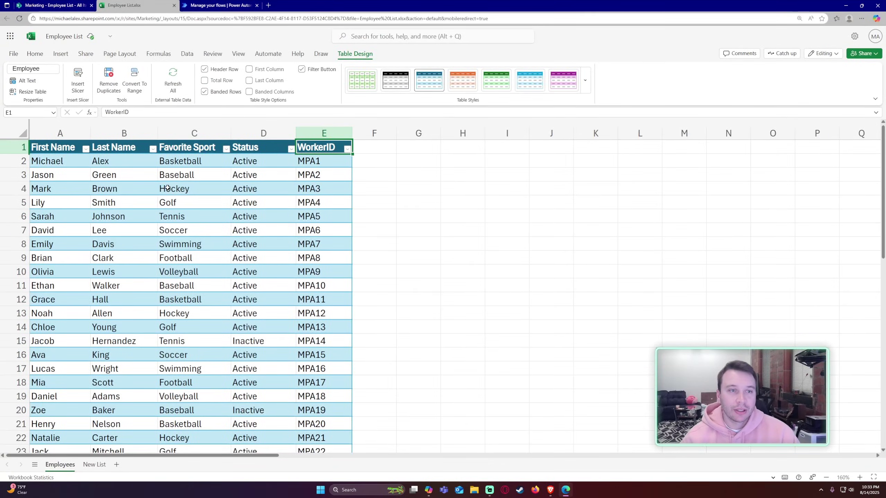
{"action": "left_click", "coordinate": [167, 188]}
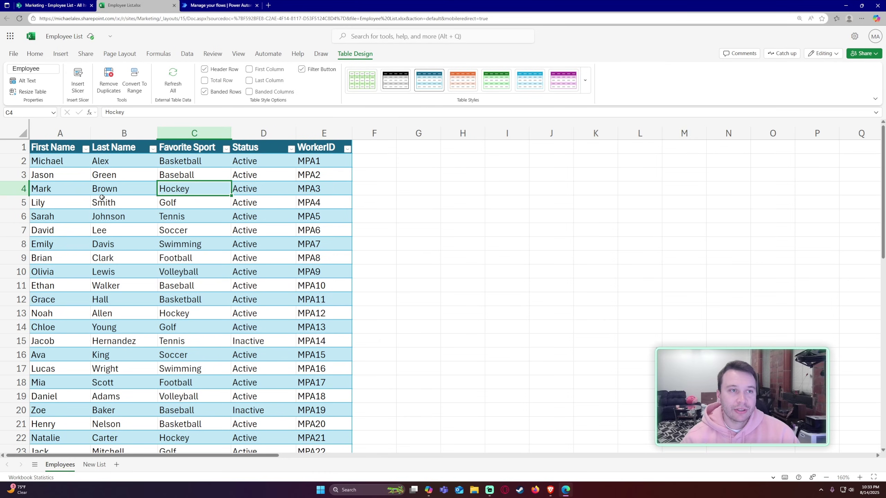
{"action": "scroll", "coordinate": [101, 197], "scroll_direction": "down", "scroll_amount": 3}
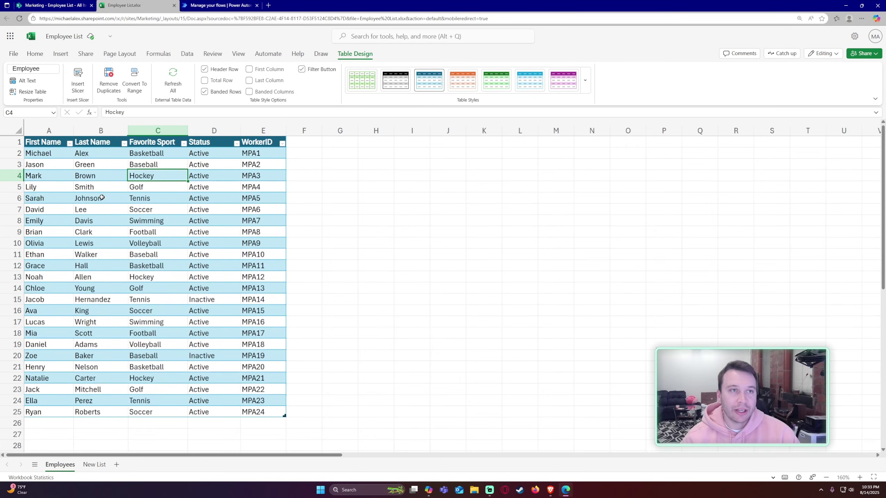
{"action": "left_click", "coordinate": [133, 202]}
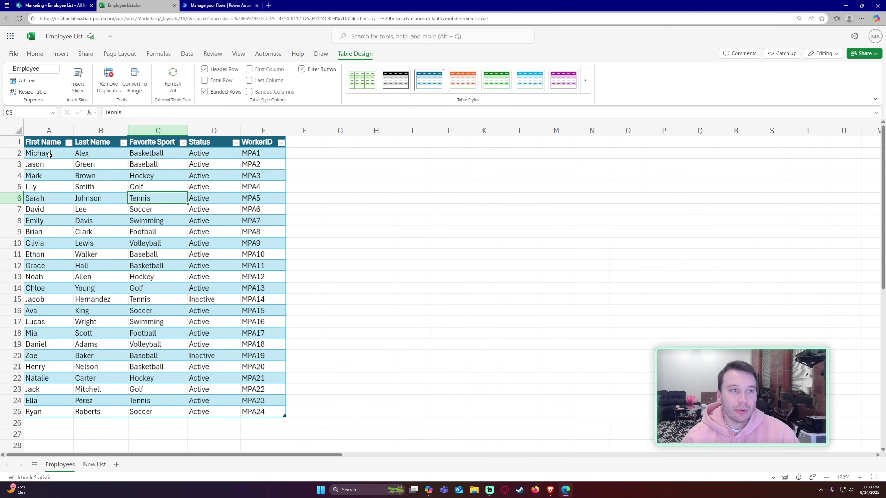
{"action": "left_click_drag", "start_coordinate": [50, 155], "coordinate": [266, 186]}
{"action": "right_click", "coordinate": [214, 172]}
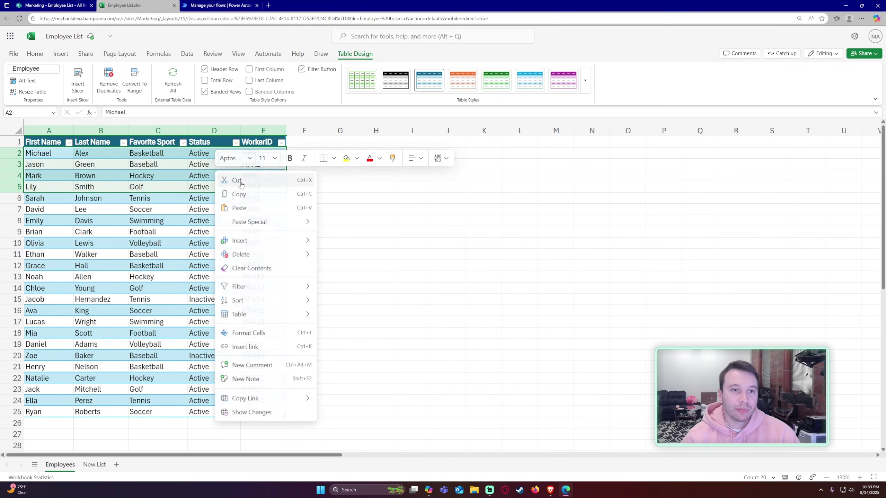
{"action": "key", "text": "Escape"}
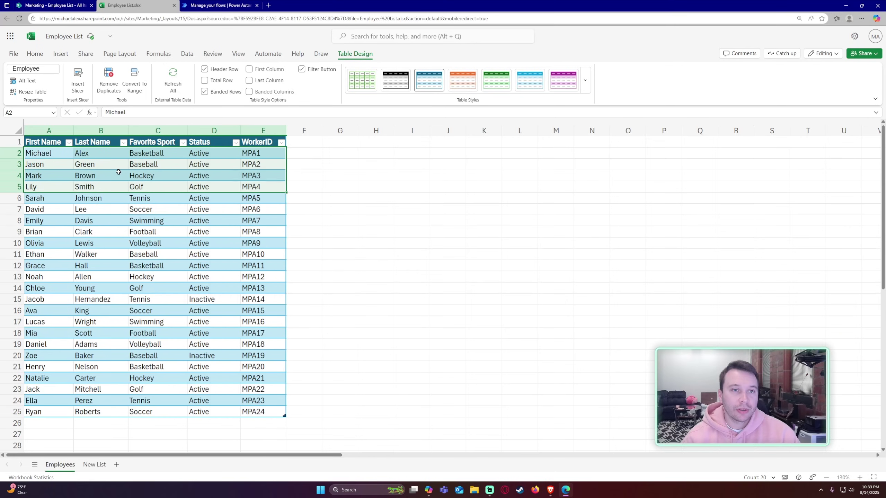
{"action": "right_click", "coordinate": [247, 164]}
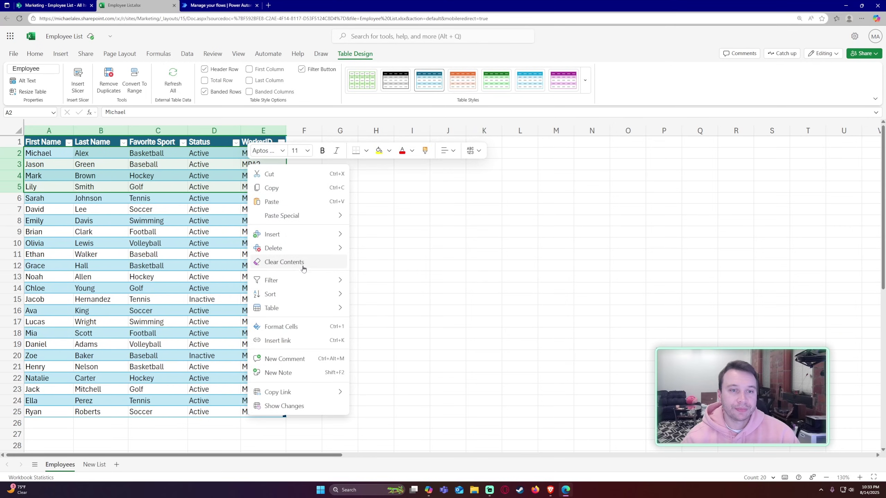
{"action": "left_click", "coordinate": [255, 257]}
{"action": "right_click", "coordinate": [98, 170]}
{"action": "left_click", "coordinate": [227, 252]}
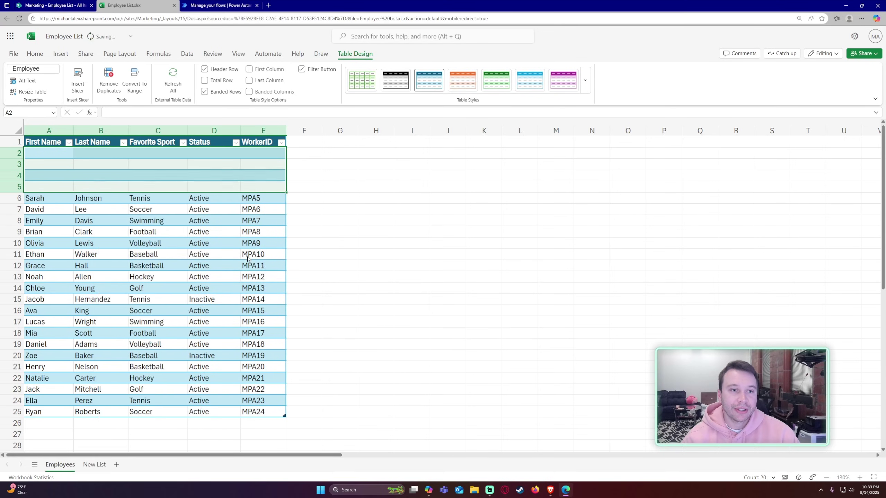
{"action": "left_click", "coordinate": [320, 197]}
{"action": "mouse_move", "coordinate": [262, 199]}
{"action": "left_mouse_down"}
{"action": "mouse_move", "coordinate": [261, 155]}
{"action": "mouse_move", "coordinate": [261, 202]}
{"action": "left_mouse_up"}
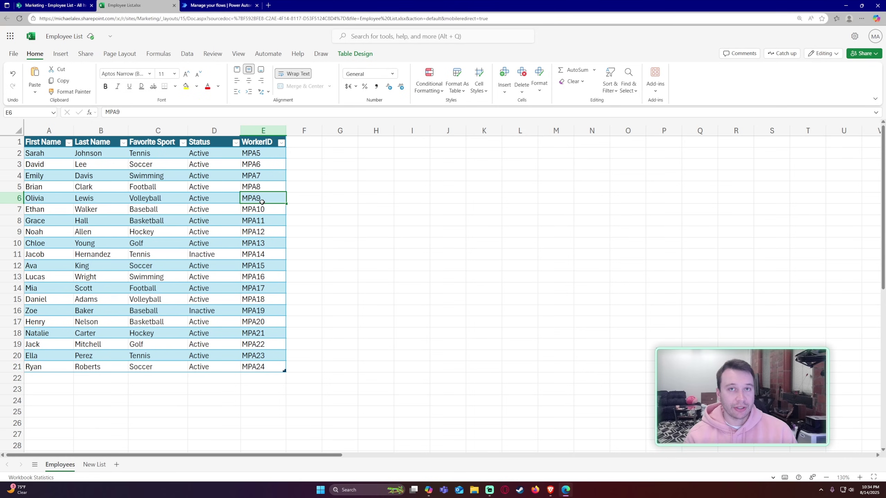
Set the Favorite Sport to Swimming for worker MPA6 and to Tennis for worker MPA7.
{"action": "left_click", "coordinate": [170, 209]}
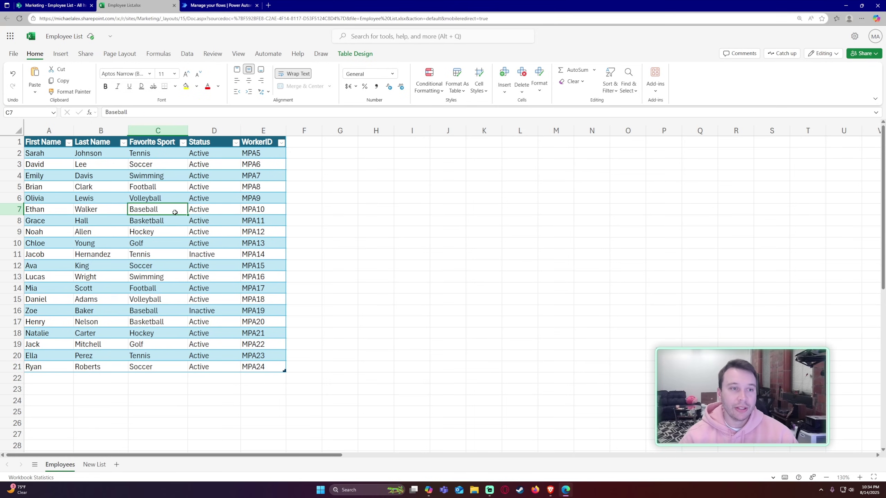
{"action": "left_click", "coordinate": [158, 167]}
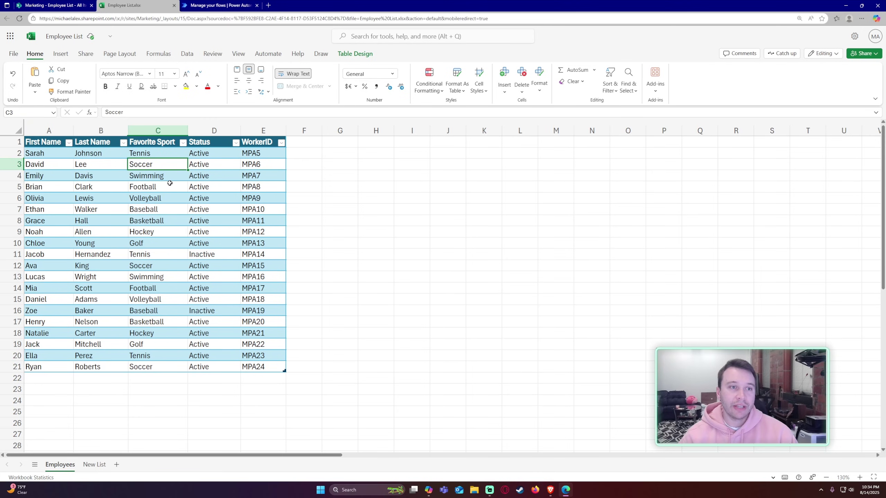
{"action": "type", "text": "Swimming"}
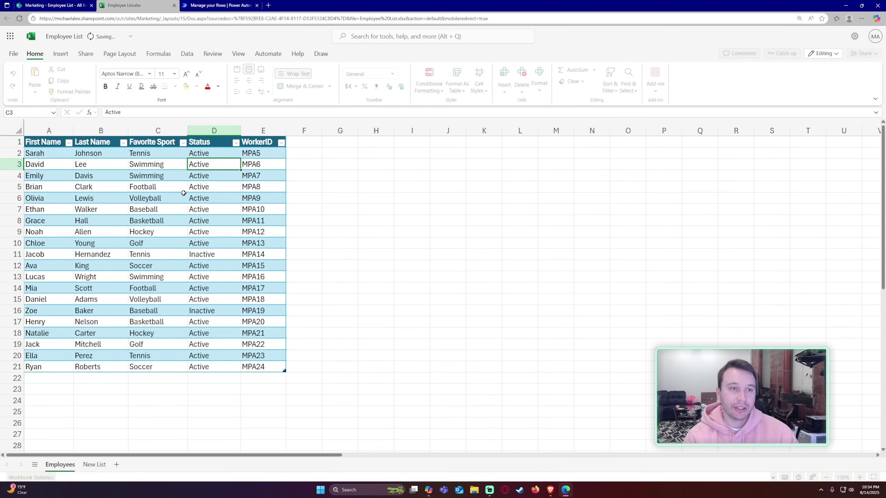
{"action": "key", "text": "Tab"}
{"action": "left_click", "coordinate": [142, 176]}
{"action": "type", "text": "Tennis"}
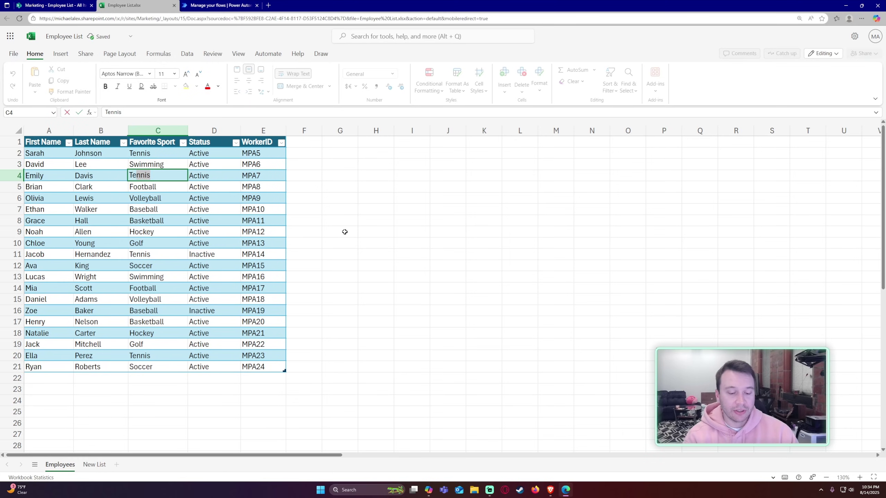
{"action": "key", "text": "Tab"}
Highlight the WorkerID cells of MPA6 and MPA7 in yellow to mark the changed rows.
{"action": "left_click_drag", "start_coordinate": [262, 175], "coordinate": [264, 163]}
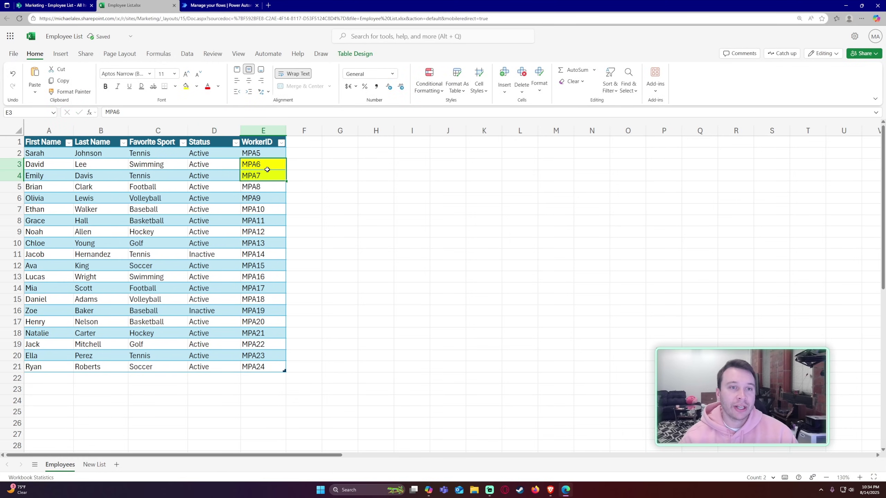
{"action": "left_click", "coordinate": [357, 196]}
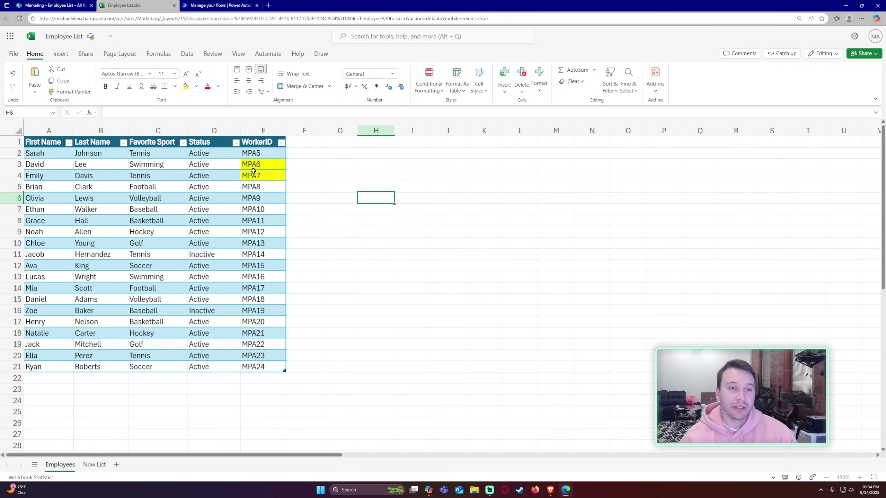
{"action": "left_click", "coordinate": [167, 210]}
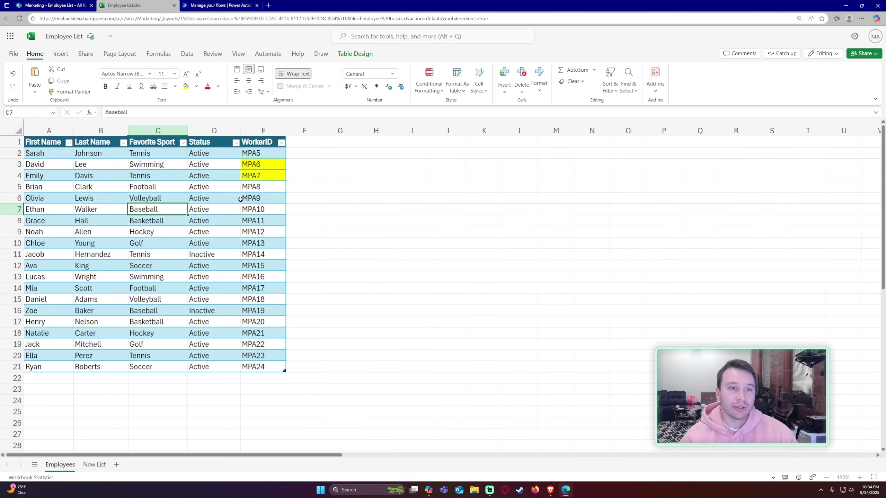
{"action": "mouse_move", "coordinate": [241, 199]}
{"action": "left_mouse_down"}
{"action": "mouse_move", "coordinate": [199, 312]}
{"action": "mouse_move", "coordinate": [101, 310]}
{"action": "left_mouse_up"}
{"action": "left_click", "coordinate": [101, 310]}
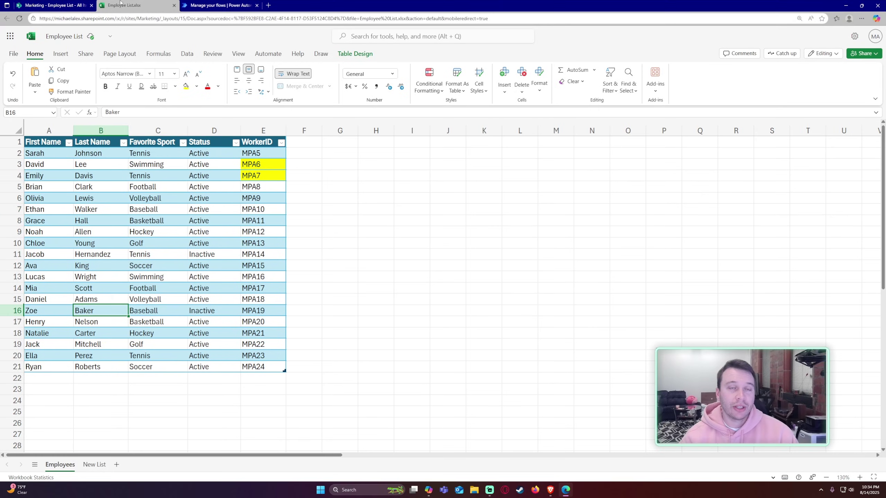
Switch to the Power Automate run of the Excel Update Add and Remove flow and open the flow for editing.
{"action": "key", "text": "ctrl+shift+Tab"}
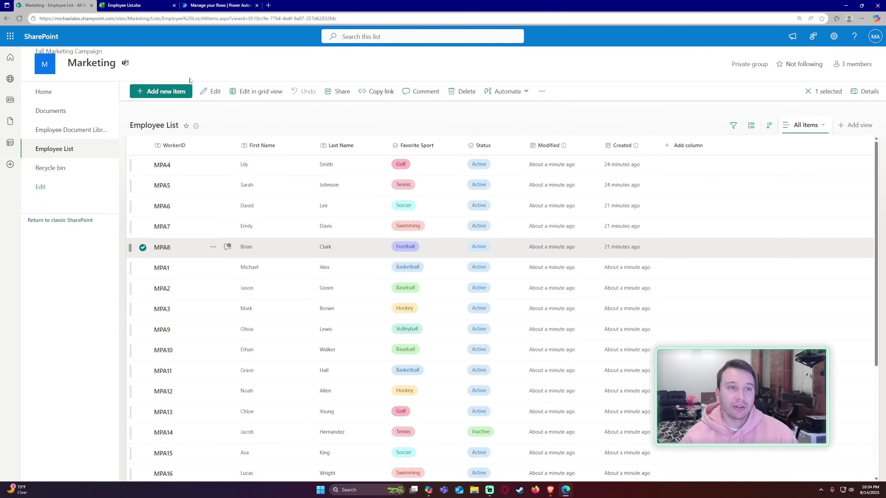
{"action": "left_click", "coordinate": [219, 5]}
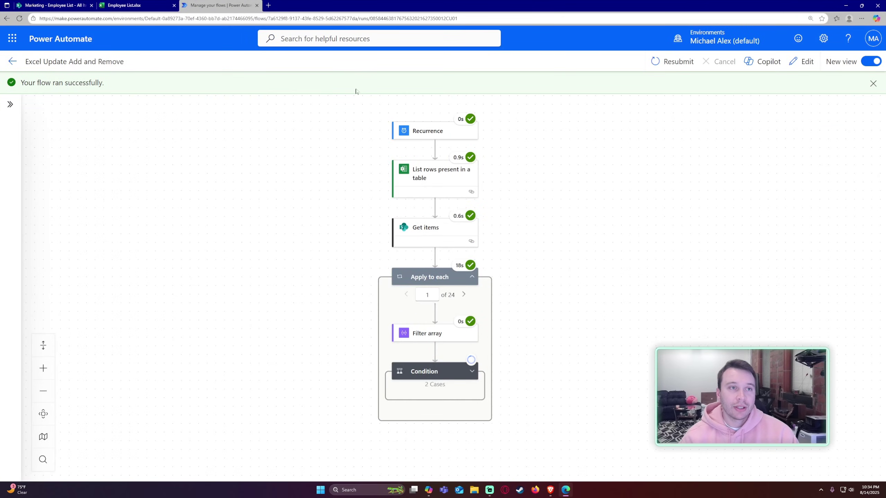
{"action": "left_click", "coordinate": [800, 68]}
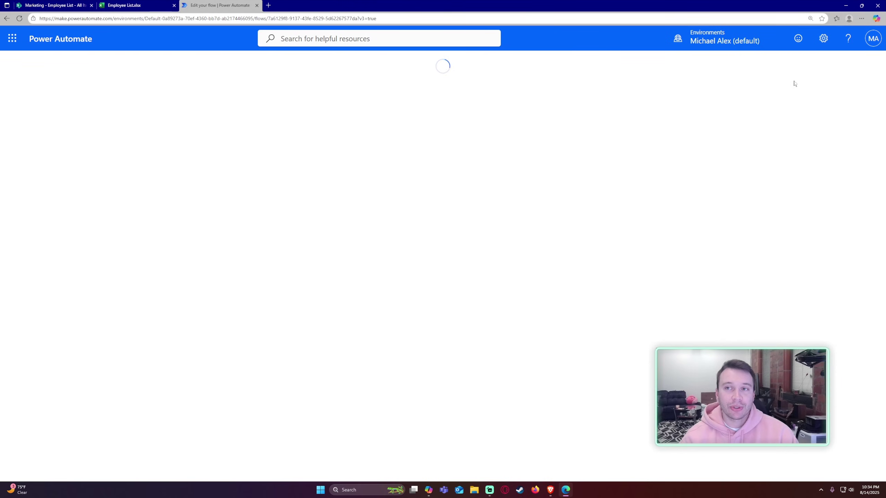
Add a Scope control at the end of the flow, below the Apply to each loop.
{"action": "left_click_drag", "start_coordinate": [550, 332], "coordinate": [540, 272]}
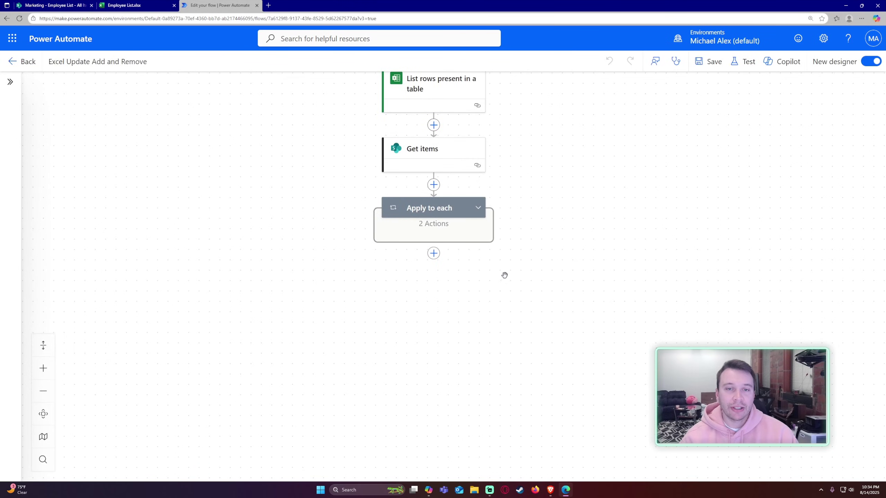
{"action": "scroll", "coordinate": [494, 268], "scroll_direction": "up", "scroll_amount": 2}
{"action": "left_click", "coordinate": [428, 285]}
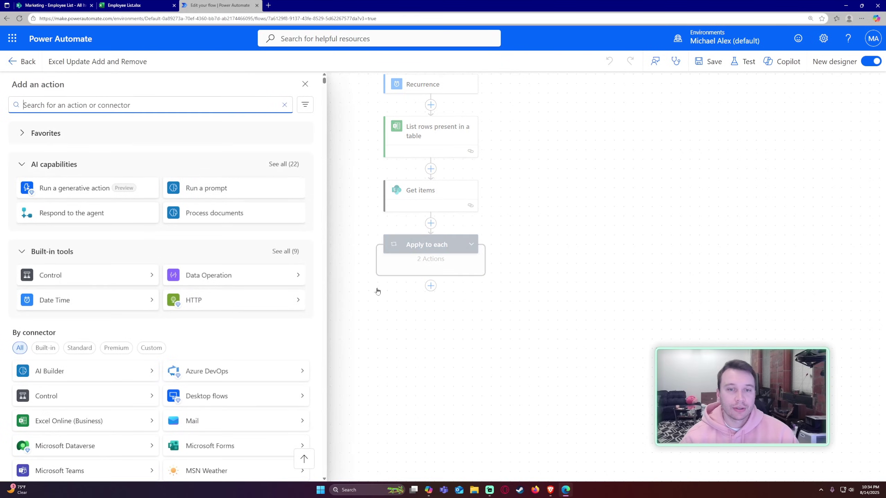
{"action": "type", "text": "s"}
{"action": "key", "text": "BackSpace"}
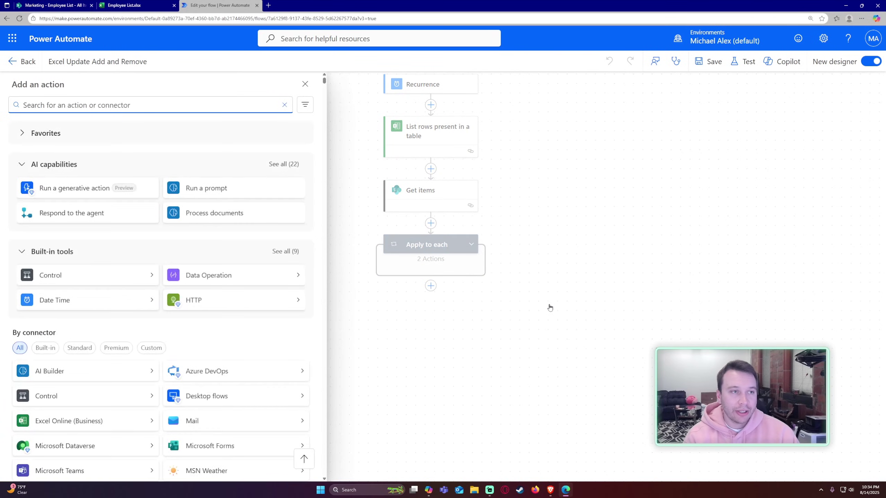
{"action": "type", "text": "scope"}
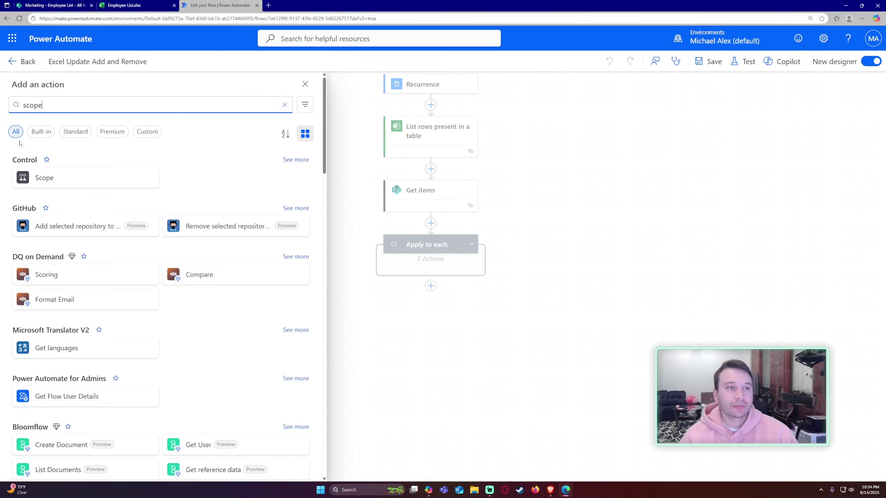
{"action": "left_click", "coordinate": [74, 177]}
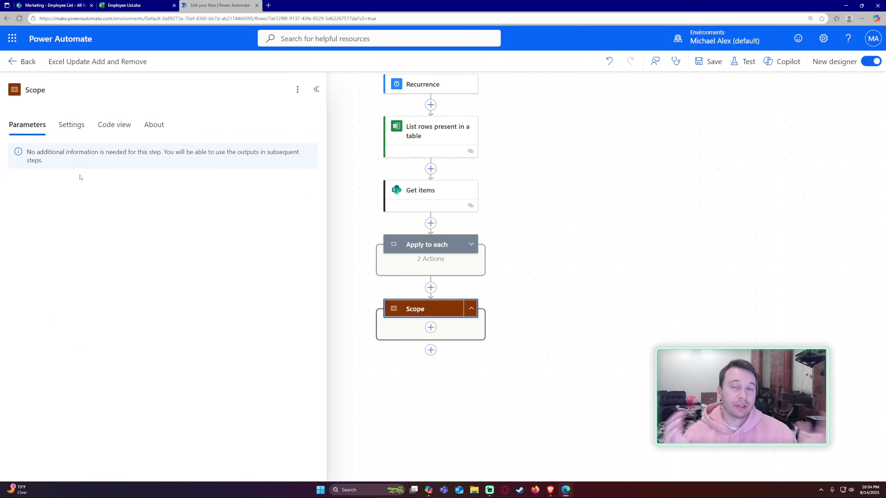
Rename the new scope to Delete Rows Not Found.
{"action": "left_click", "coordinate": [115, 90]}
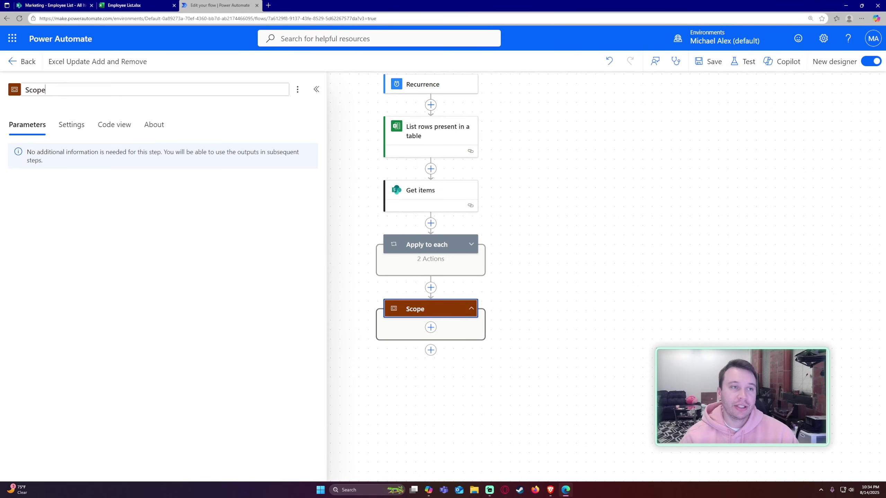
{"action": "key", "text": "ctrl+a"}
{"action": "key", "text": "BackSpace"}
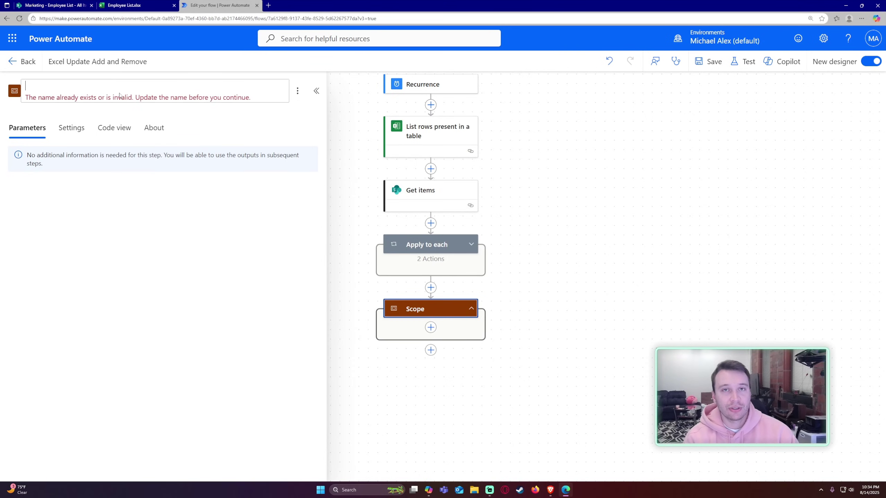
{"action": "type", "text": "Delete "}
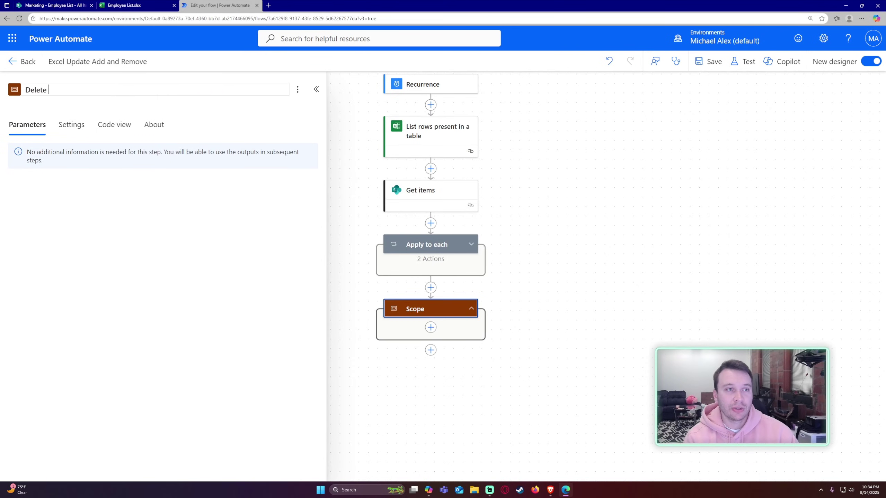
{"action": "type", "text": "Rows Not Found"}
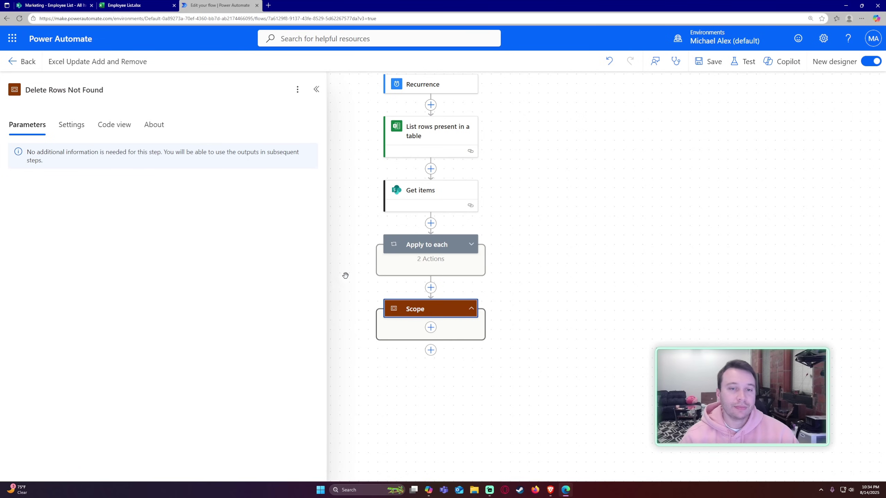
{"action": "left_click", "coordinate": [346, 277]}
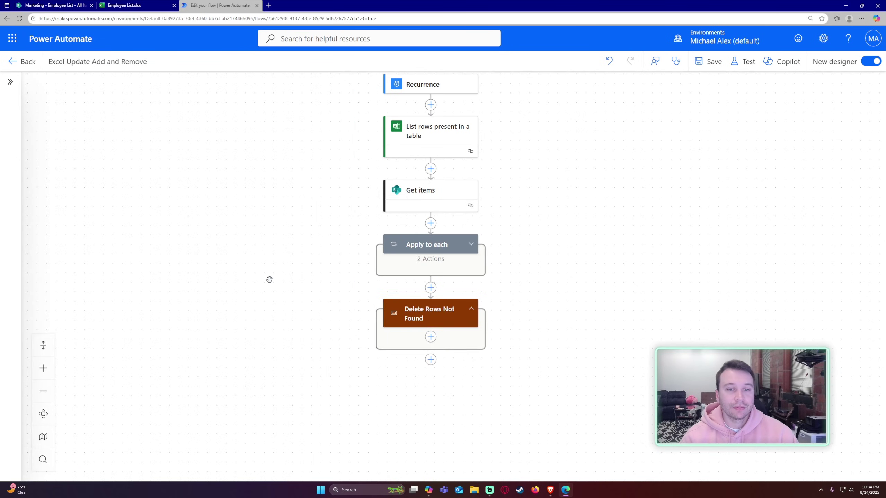
Add a SharePoint Get items action inside the Delete Rows Not Found scope, using the Marketing site and the Employee List.
{"action": "scroll", "coordinate": [344, 237], "scroll_direction": "down", "scroll_amount": 5}
{"action": "scroll", "coordinate": [344, 215], "scroll_direction": "down", "scroll_amount": 1}
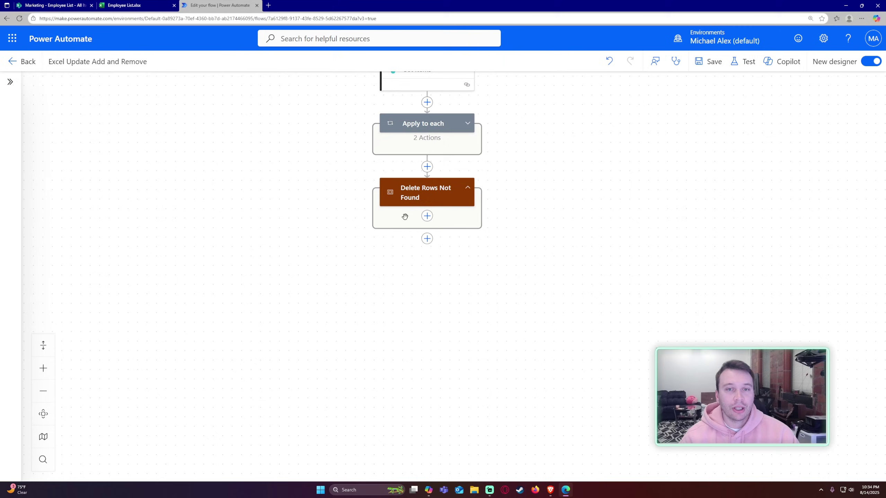
{"action": "left_click", "coordinate": [426, 216]}
{"action": "type", "text": "get items"}
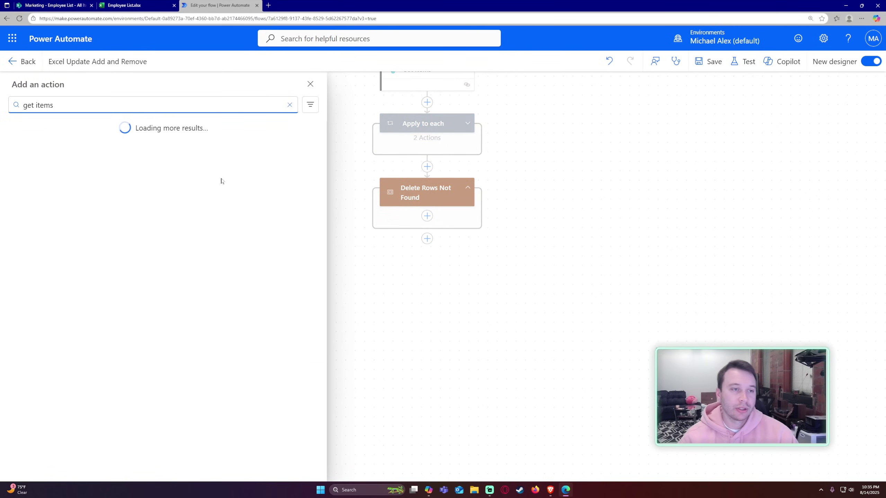
{"action": "left_click", "coordinate": [70, 177]}
{"action": "left_click", "coordinate": [105, 167]}
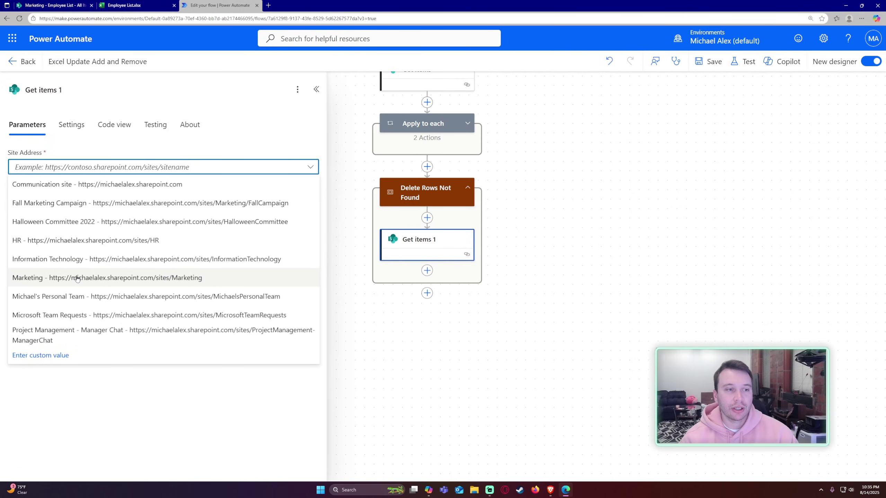
{"action": "left_click", "coordinate": [77, 278]}
{"action": "left_click", "coordinate": [65, 198]}
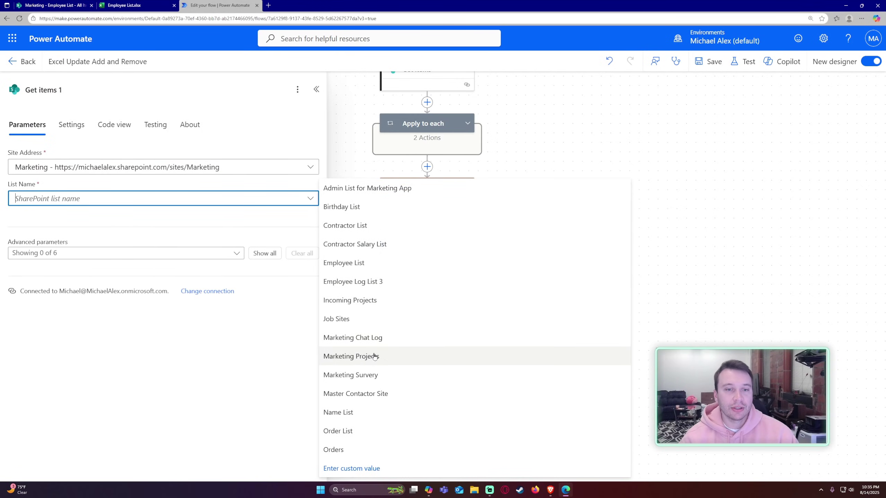
{"action": "left_click", "coordinate": [343, 262]}
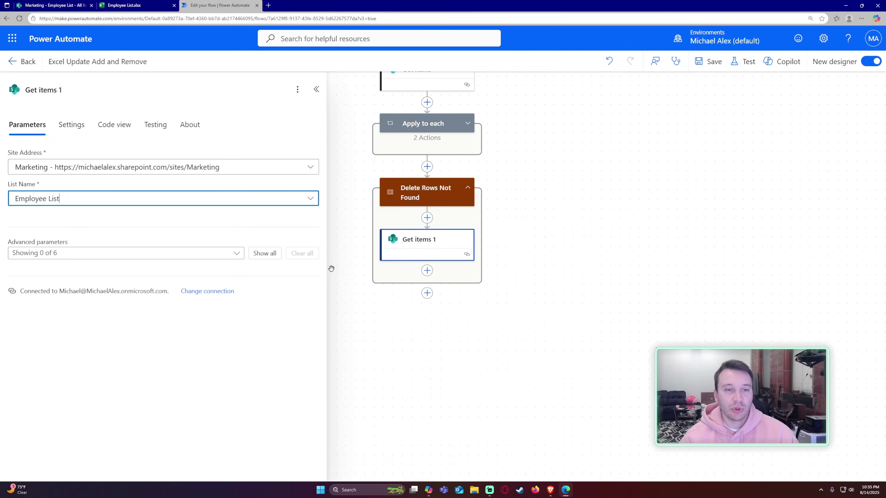
Turn on pagination for the scope's Get items action with a threshold of 2000.
{"action": "left_click", "coordinate": [70, 126]}
{"action": "left_click", "coordinate": [38, 286]}
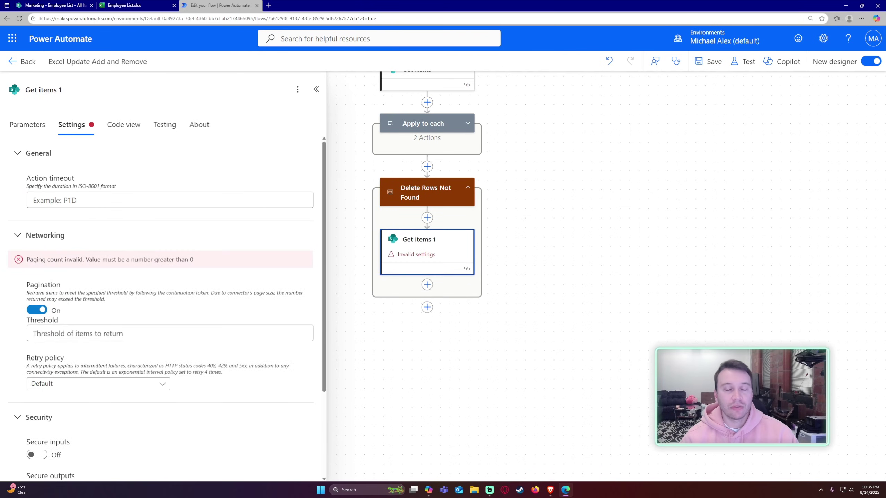
{"action": "left_click", "coordinate": [108, 333]}
{"action": "type", "text": "2000"}
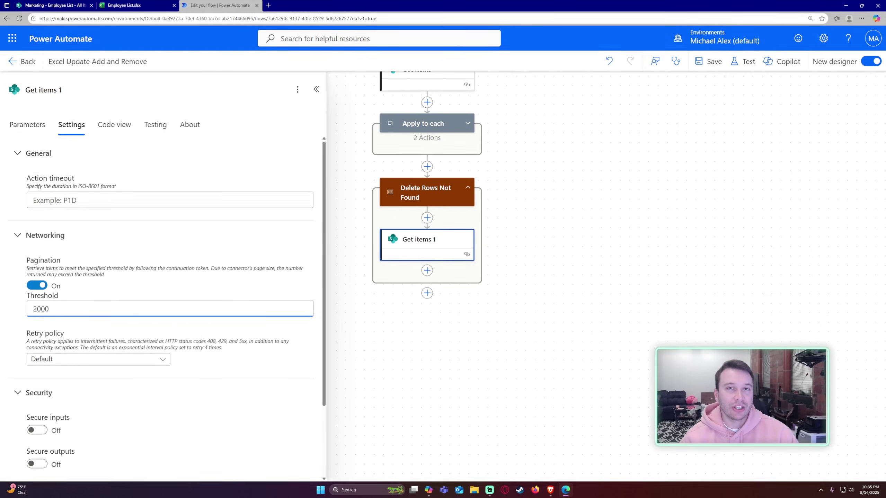
Add an Apply to each loop below Get items 1 in the scope, looping over that action's body/value.
{"action": "scroll", "coordinate": [195, 308], "scroll_direction": "down", "scroll_amount": 1}
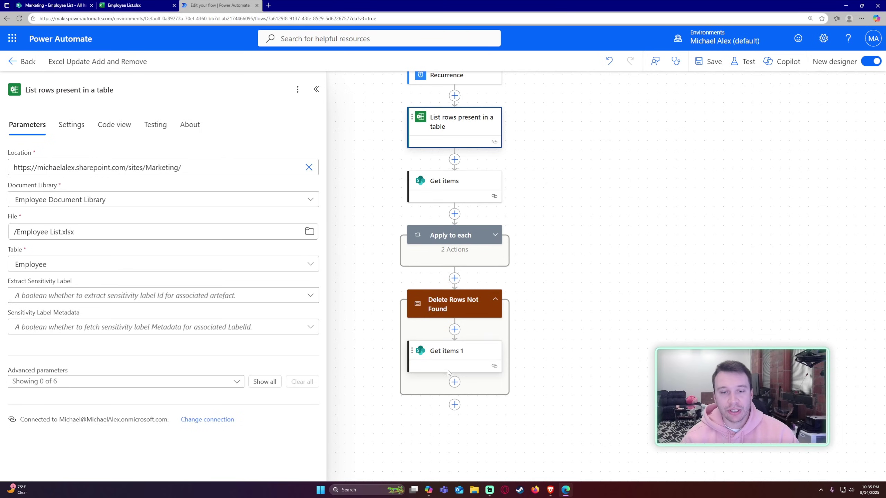
{"action": "left_click", "coordinate": [454, 381]}
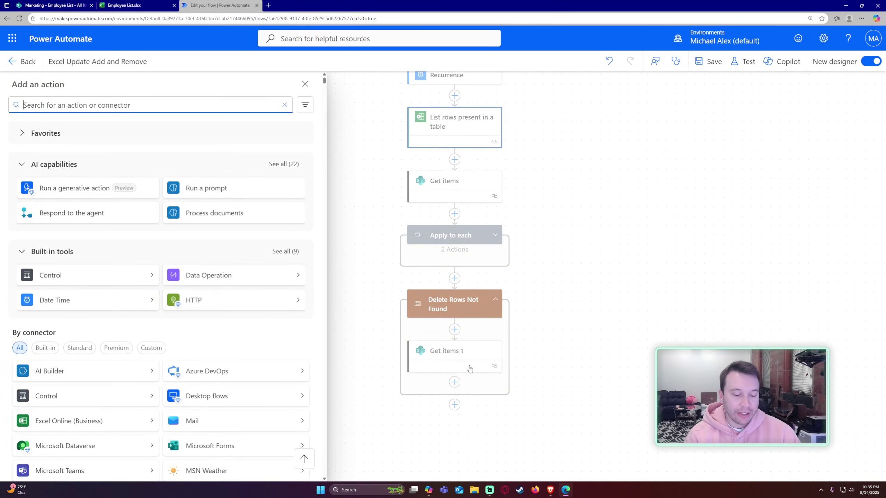
{"action": "type", "text": "apply to each"}
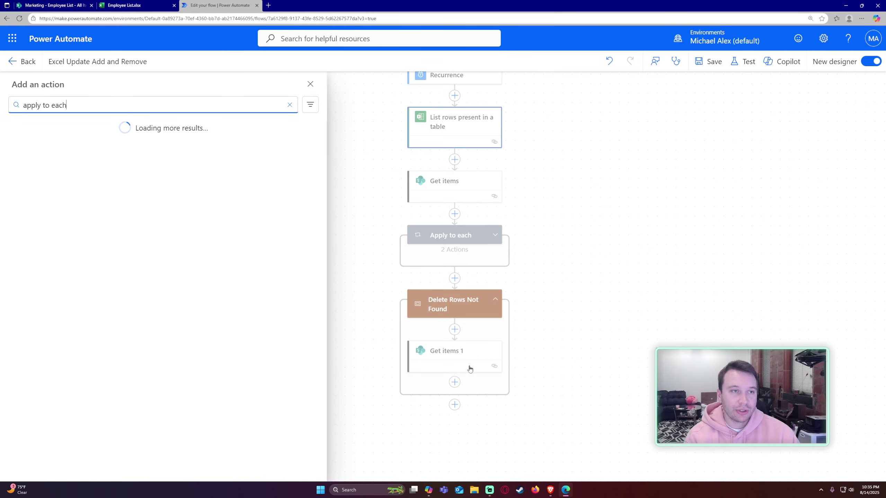
{"action": "left_click", "coordinate": [100, 173]}
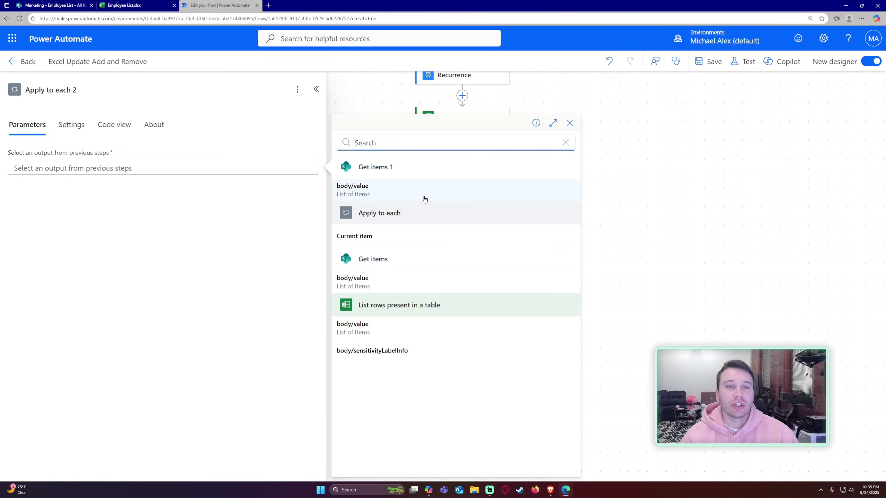
{"action": "left_click", "coordinate": [424, 199]}
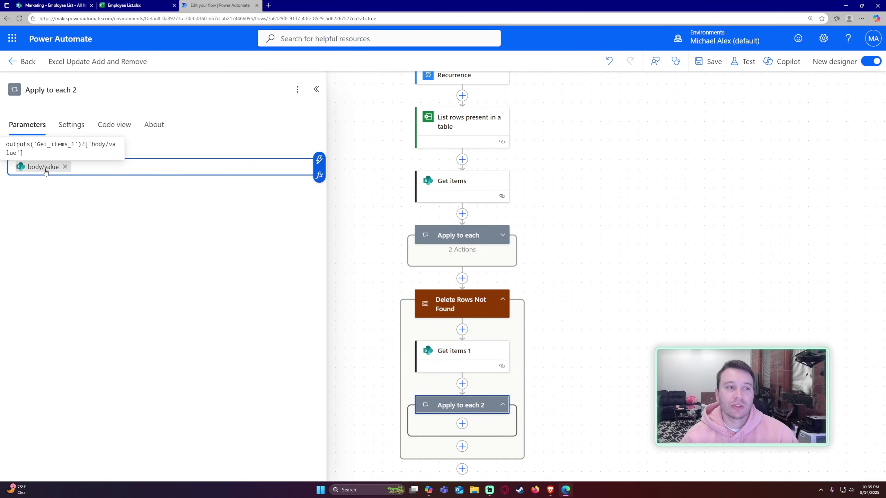
{"action": "left_click", "coordinate": [320, 162]}
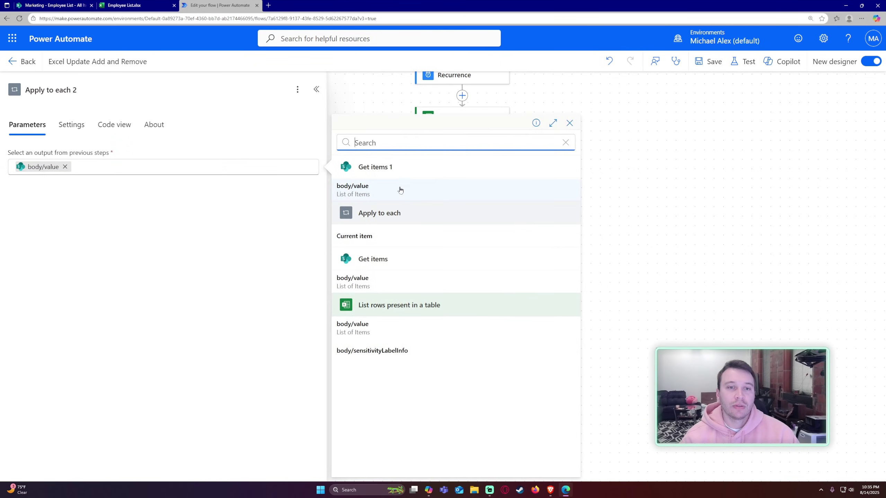
{"action": "left_click", "coordinate": [593, 263]}
{"action": "scroll", "coordinate": [601, 306], "scroll_direction": "down", "scroll_amount": 3}
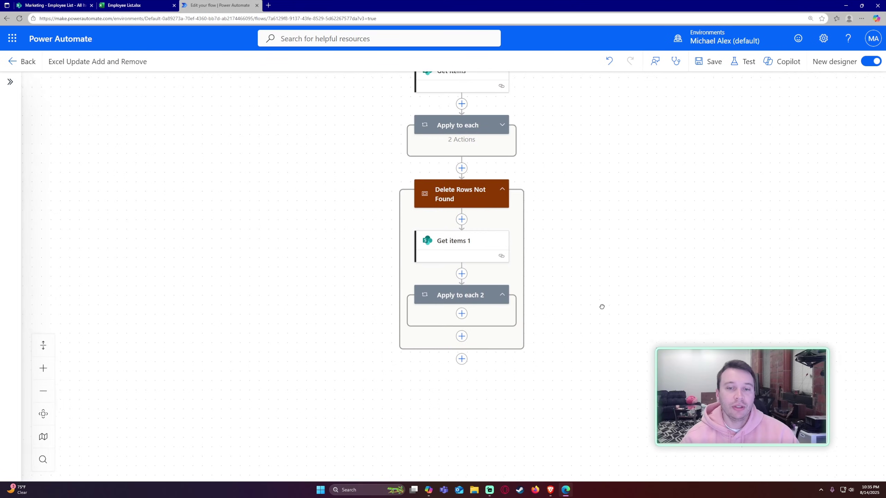
Add a Filter array action inside the scope's loop, filtering the body/value of List rows present in a table.
{"action": "left_click", "coordinate": [461, 313]}
{"action": "type", "text": "filter"}
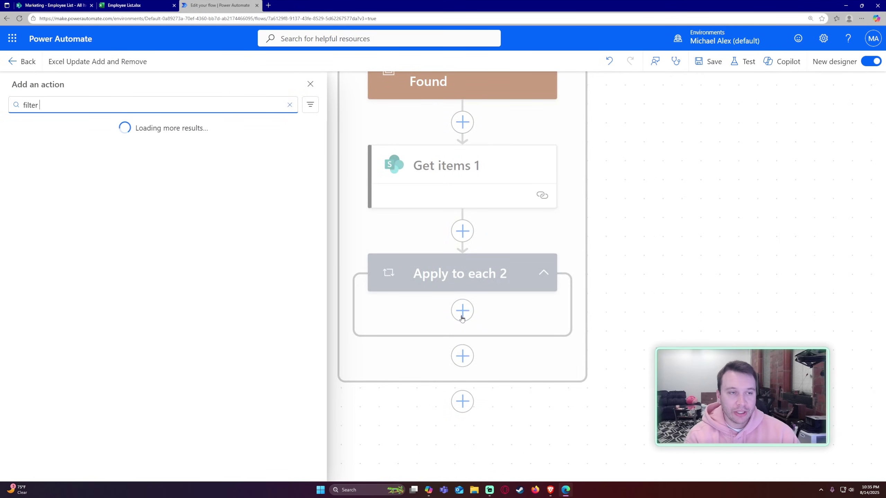
{"action": "type", "text": " array"}
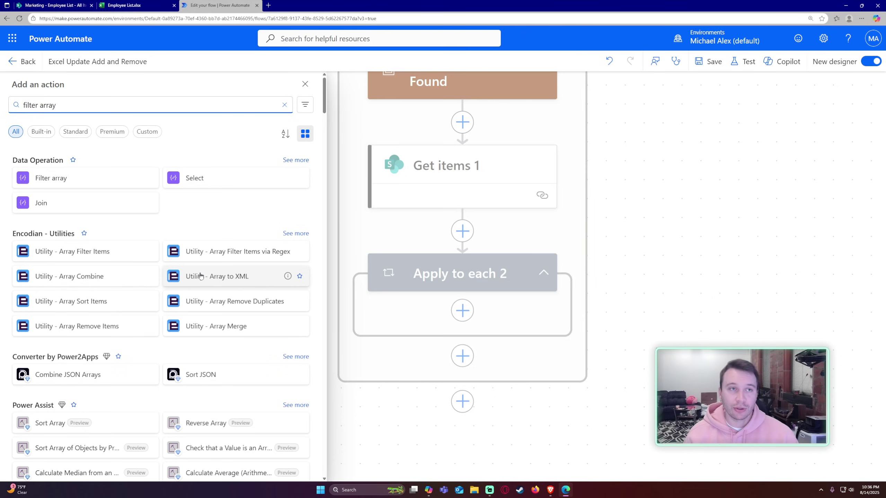
{"action": "left_click", "coordinate": [69, 178]}
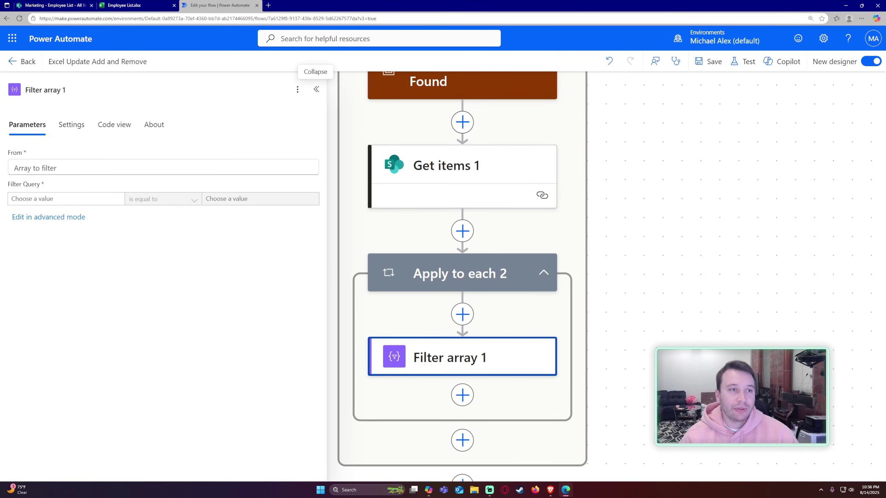
{"action": "left_click", "coordinate": [160, 169]}
{"action": "left_click", "coordinate": [320, 165]}
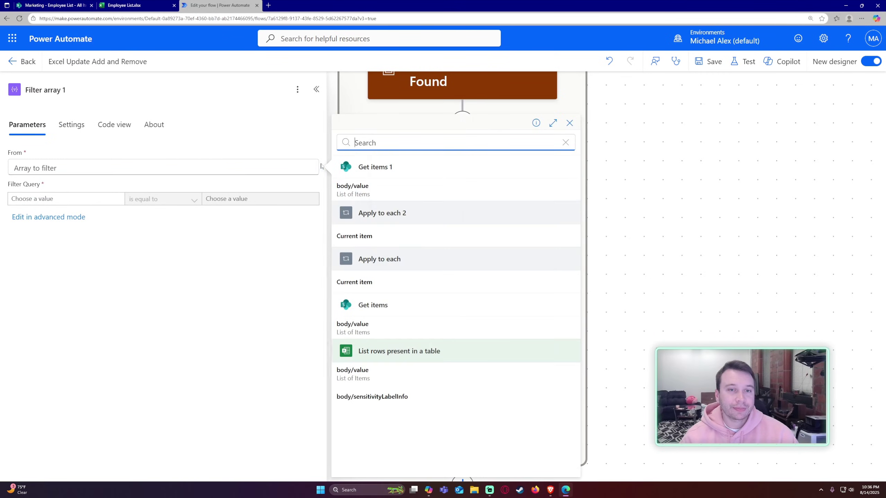
{"action": "left_click", "coordinate": [353, 372]}
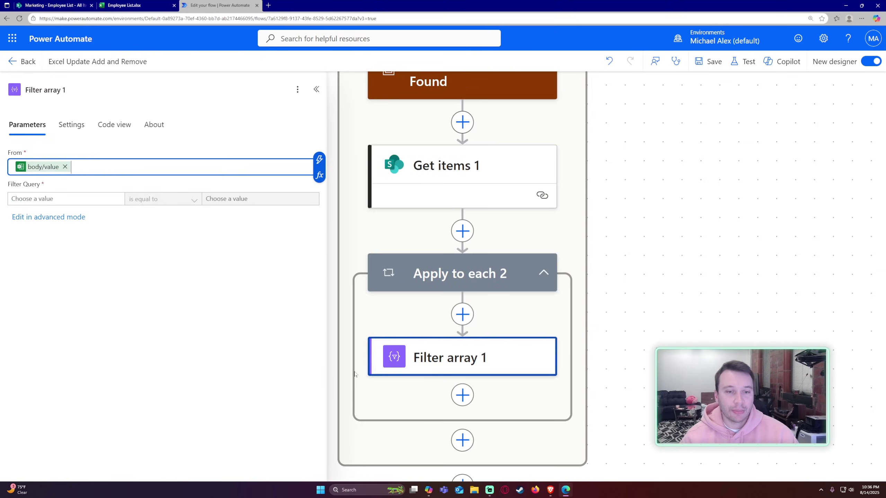
Set the scope's Filter array query so the Excel WorkerID is equal to the Title from Get items 1.
{"action": "left_click", "coordinate": [105, 198]}
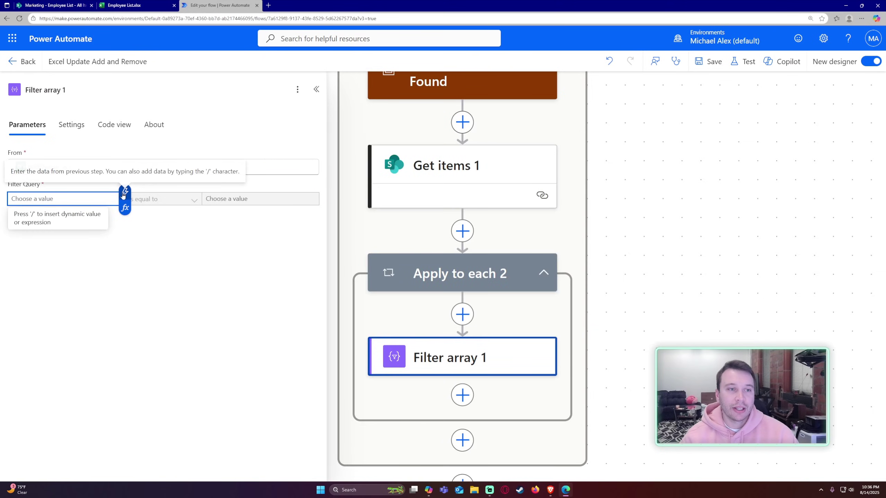
{"action": "left_click", "coordinate": [125, 192]}
{"action": "scroll", "coordinate": [223, 249], "scroll_direction": "down", "scroll_amount": 5}
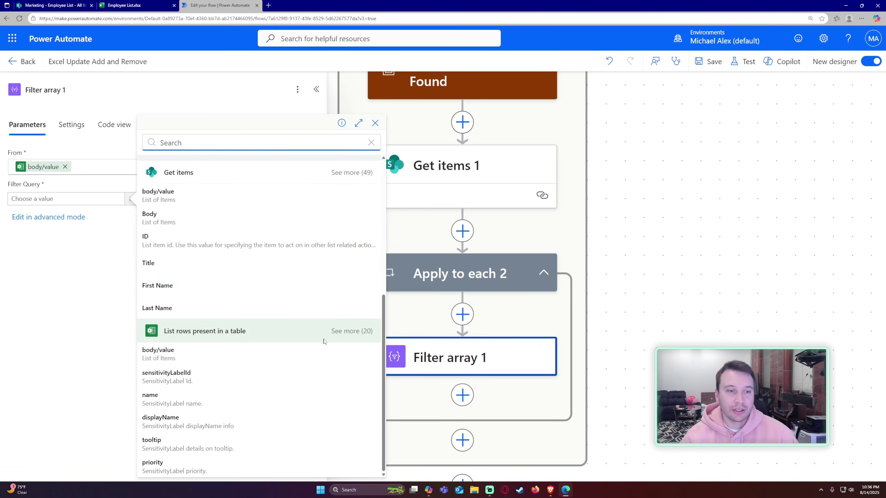
{"action": "scroll", "coordinate": [336, 338], "scroll_direction": "down", "scroll_amount": 8}
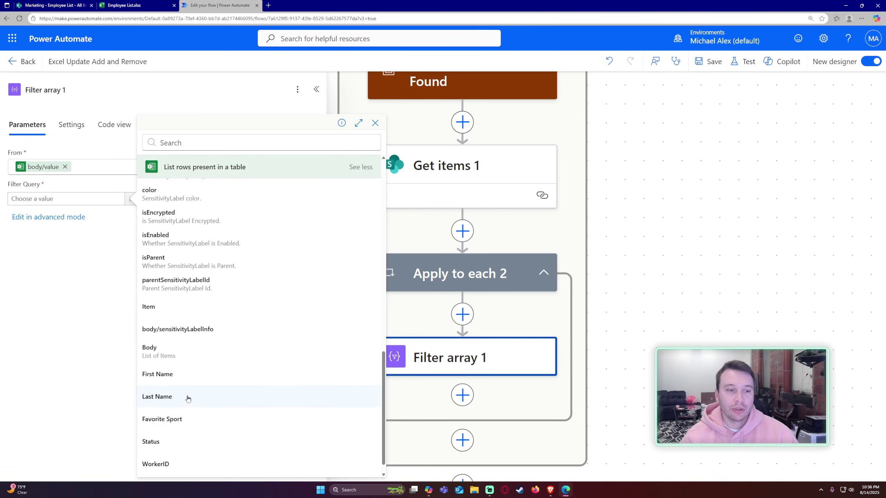
{"action": "left_click", "coordinate": [164, 446]}
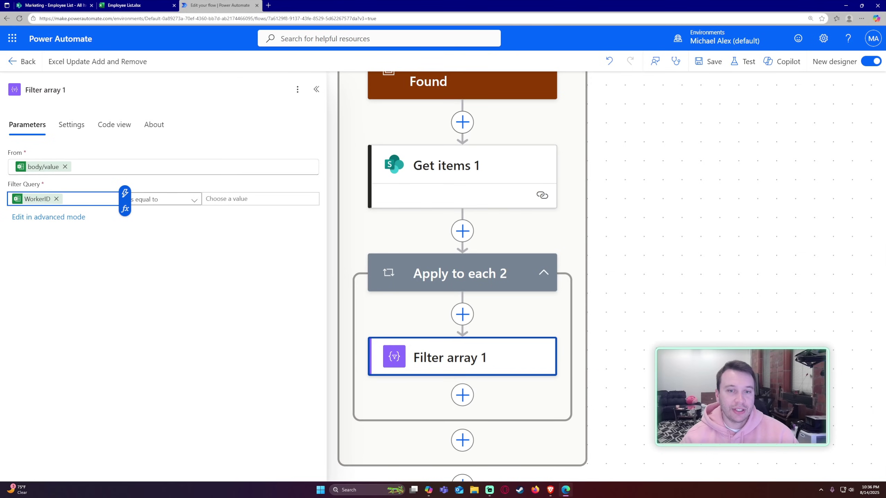
{"action": "left_click", "coordinate": [265, 199]}
{"action": "left_click", "coordinate": [316, 193]}
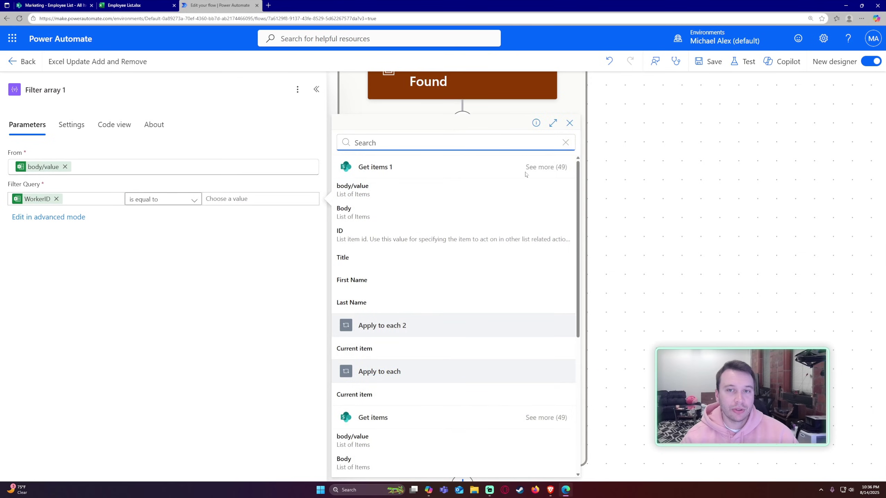
{"action": "left_click", "coordinate": [372, 262]}
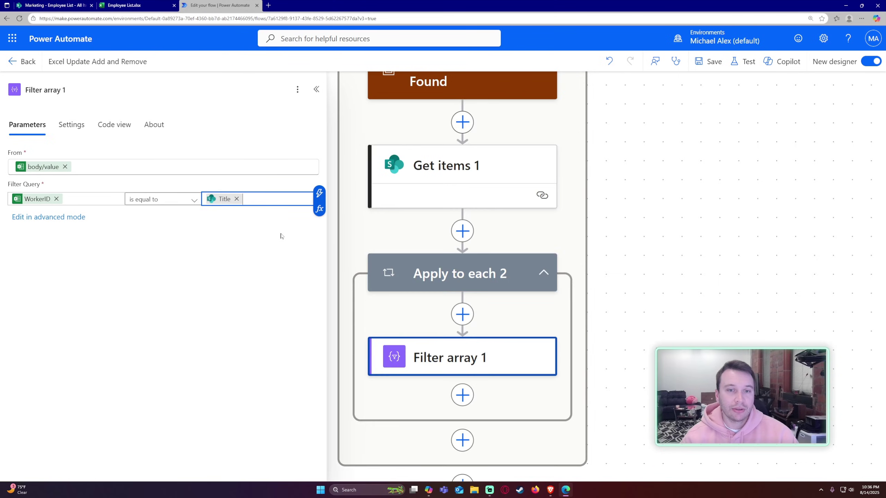
{"action": "mouse_move", "coordinate": [224, 202]}
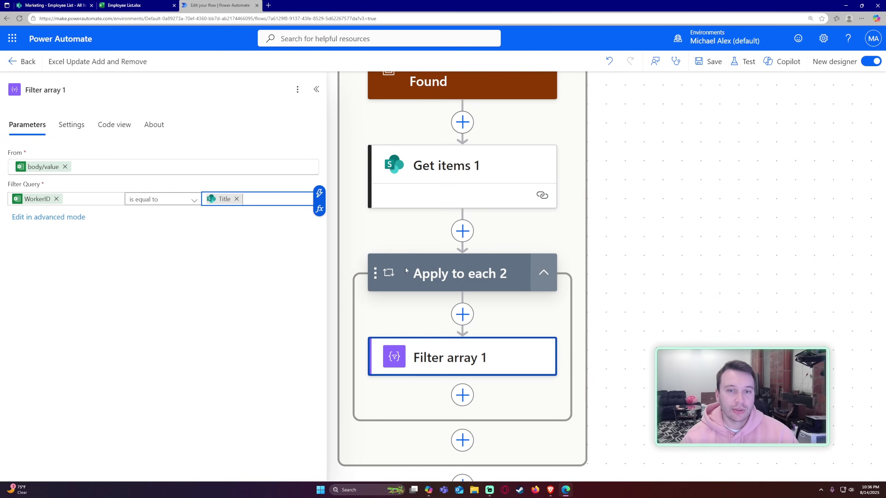
{"action": "left_click", "coordinate": [448, 281]}
{"action": "left_click", "coordinate": [450, 357]}
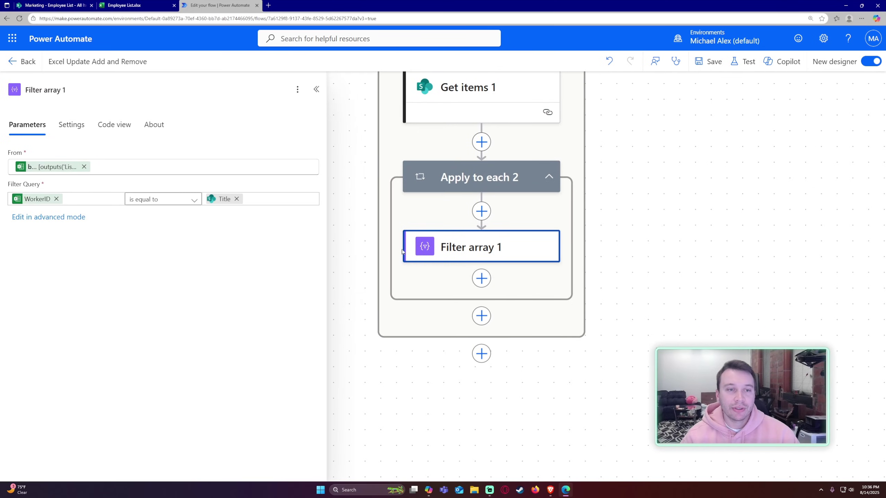
Add a Condition below Filter array 1 in the loop, with the expression length(body('Filter_array_1')) as its first value.
{"action": "left_click", "coordinate": [481, 278]}
{"action": "type", "text": "conditino"}
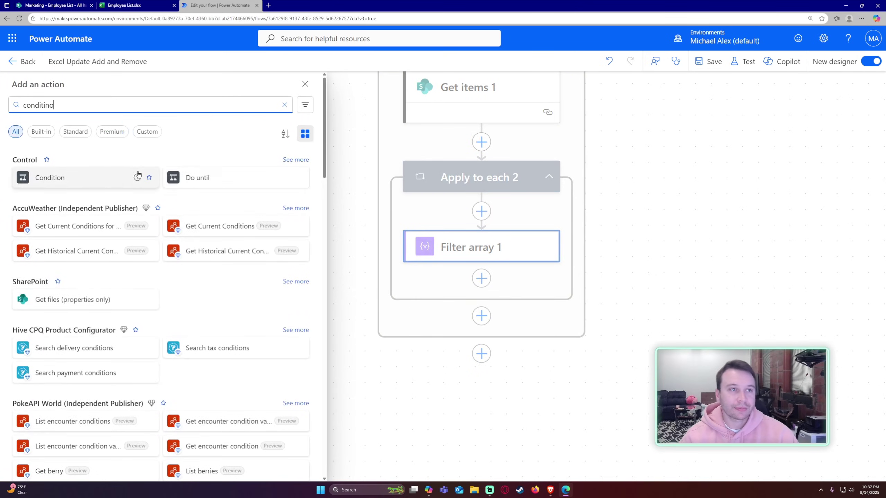
{"action": "left_click", "coordinate": [88, 177]}
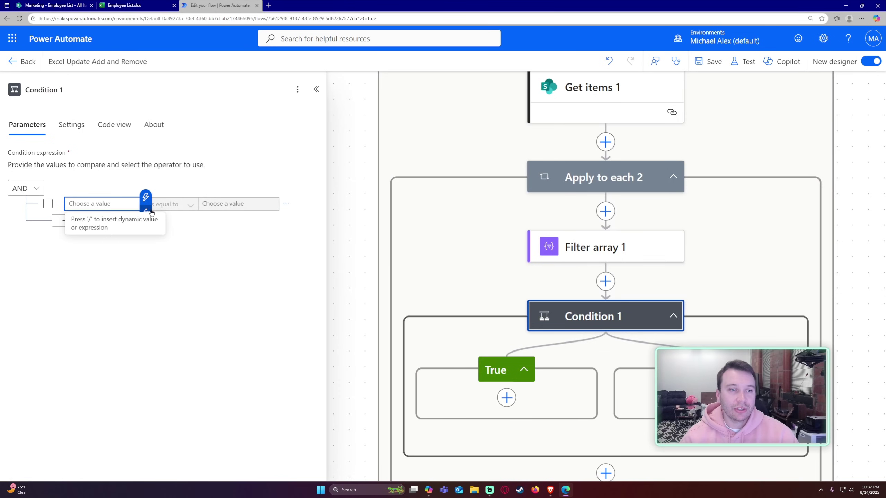
{"action": "left_click", "coordinate": [151, 211]}
{"action": "type", "text": "length("}
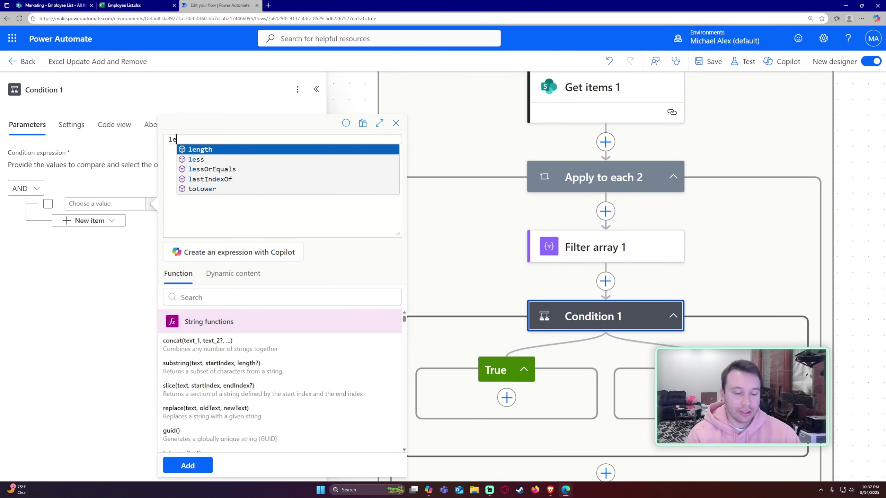
{"action": "left_click", "coordinate": [229, 272]}
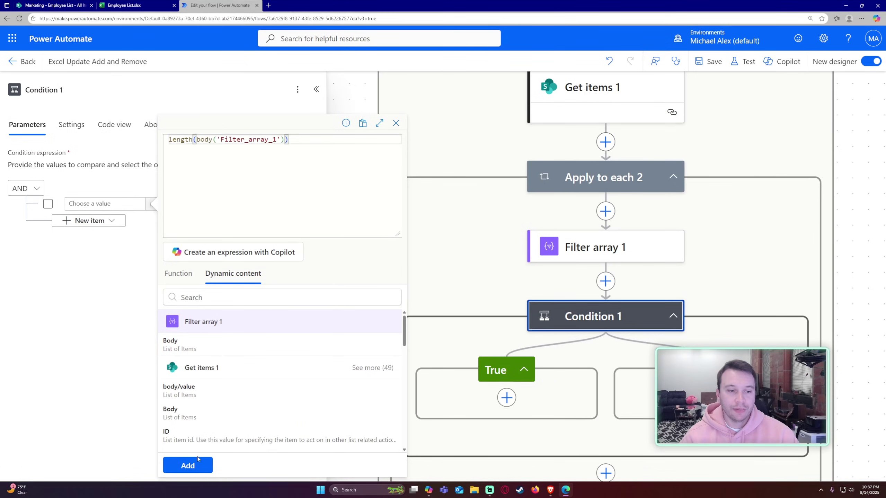
{"action": "left_click", "coordinate": [188, 465]}
Complete the length condition with the operator "is equal to" and the value 0.
{"action": "left_click", "coordinate": [178, 213]}
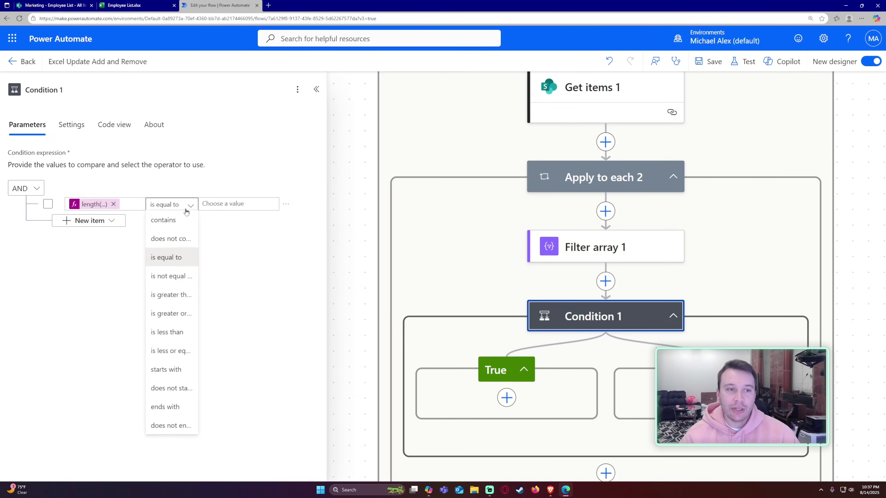
{"action": "left_click", "coordinate": [177, 258]}
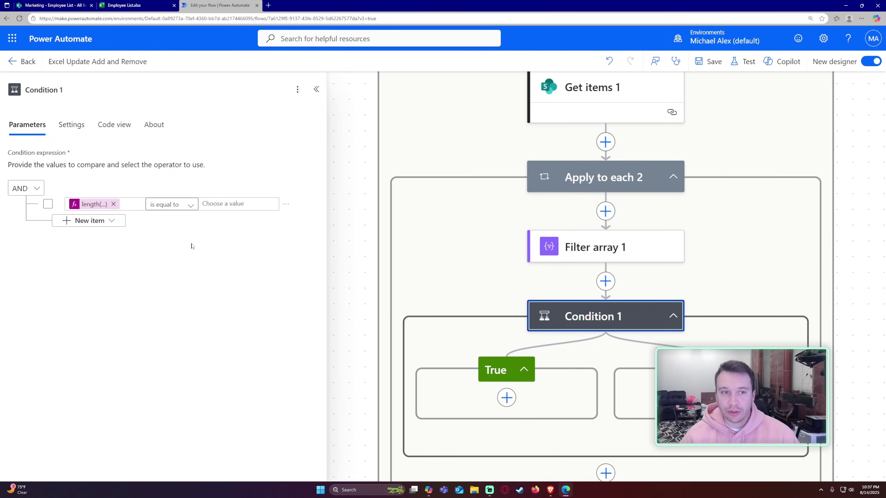
{"action": "left_click", "coordinate": [220, 203]}
{"action": "type", "text": "0"}
{"action": "left_click", "coordinate": [213, 316]}
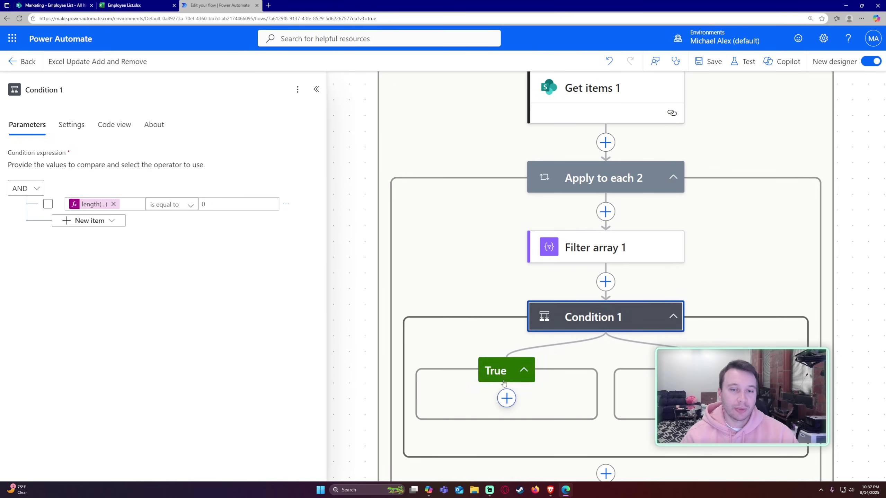
Add a SharePoint Delete item action to Condition 1's True branch, using the Marketing site and the Employee List.
{"action": "left_click", "coordinate": [496, 367]}
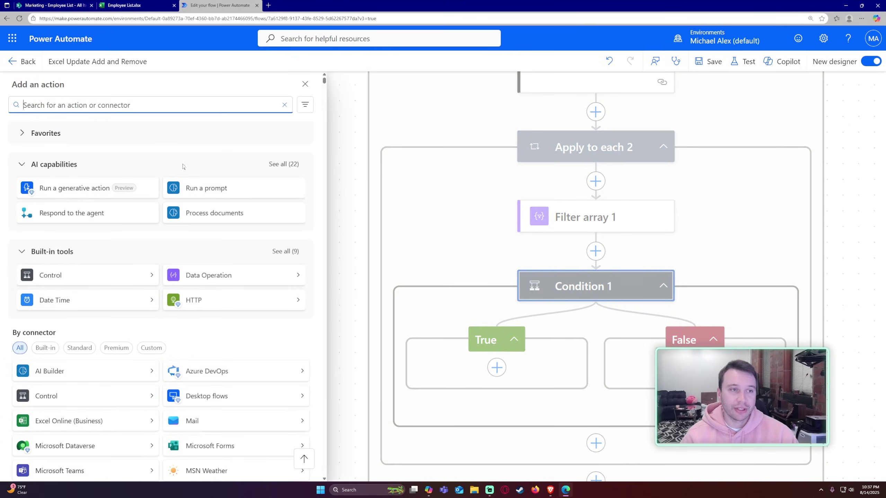
{"action": "type", "text": "de"}
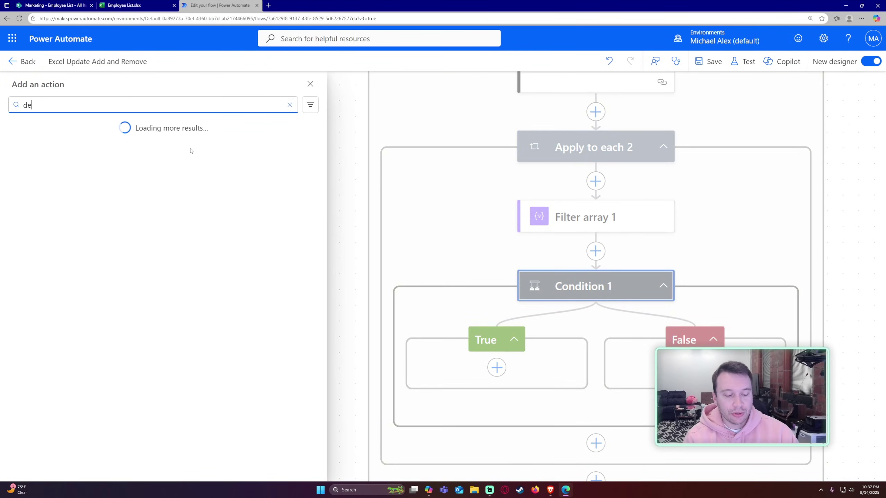
{"action": "type", "text": "lete item"}
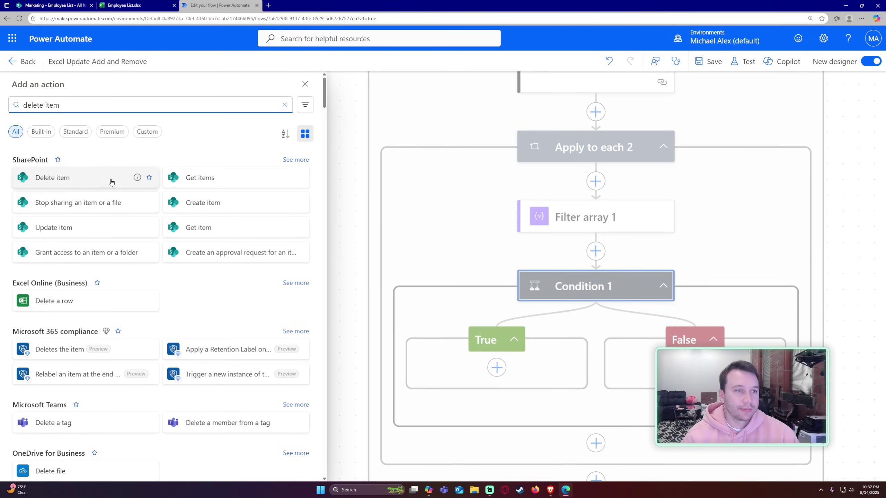
{"action": "left_click", "coordinate": [111, 181]}
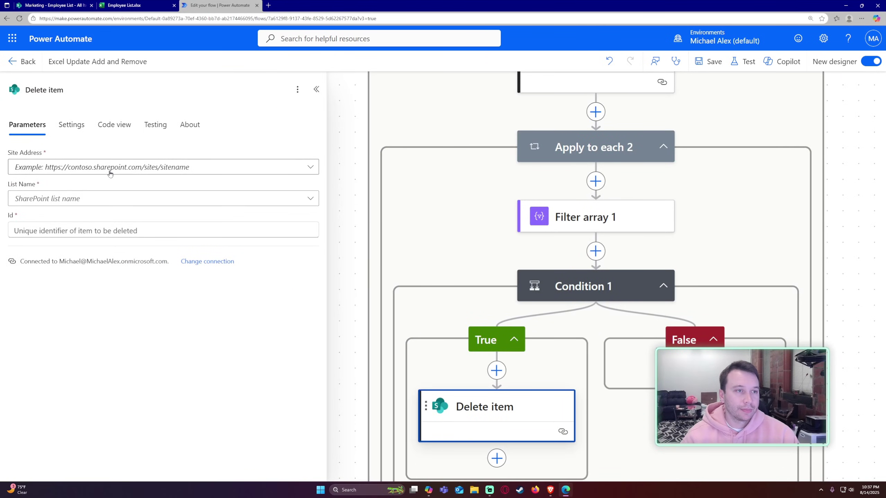
{"action": "left_click", "coordinate": [109, 171]}
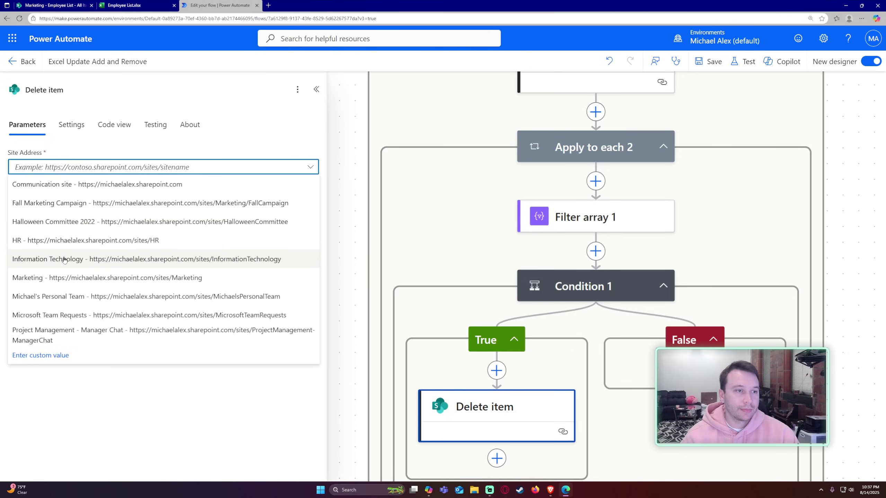
{"action": "left_click", "coordinate": [75, 277]}
{"action": "left_click", "coordinate": [72, 199]}
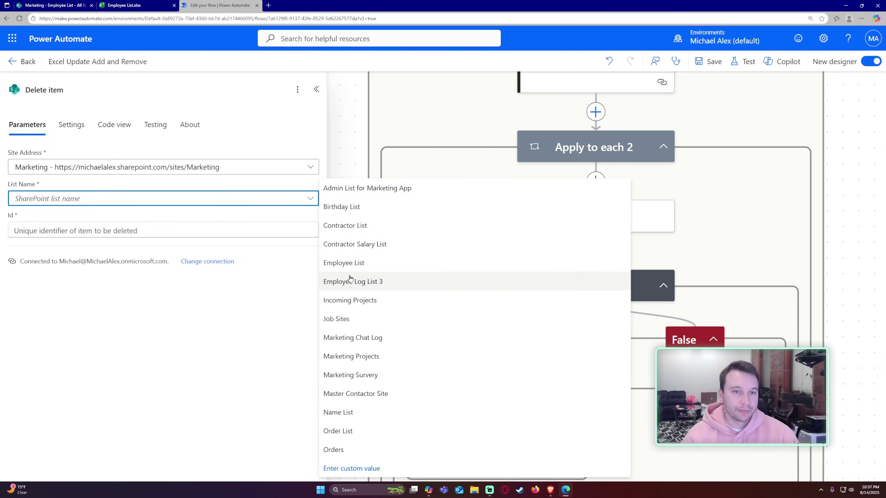
{"action": "left_click", "coordinate": [343, 263]}
{"action": "left_click", "coordinate": [319, 238]}
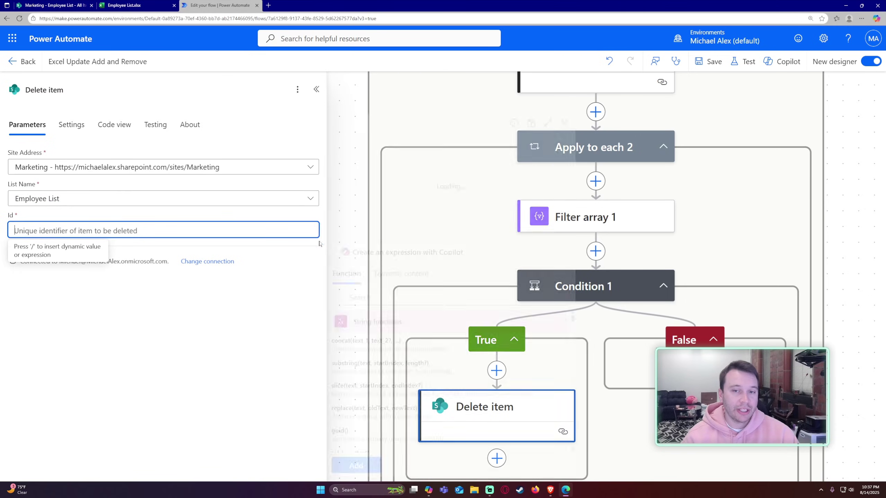
{"action": "left_click", "coordinate": [411, 273]}
{"action": "left_click", "coordinate": [693, 240]}
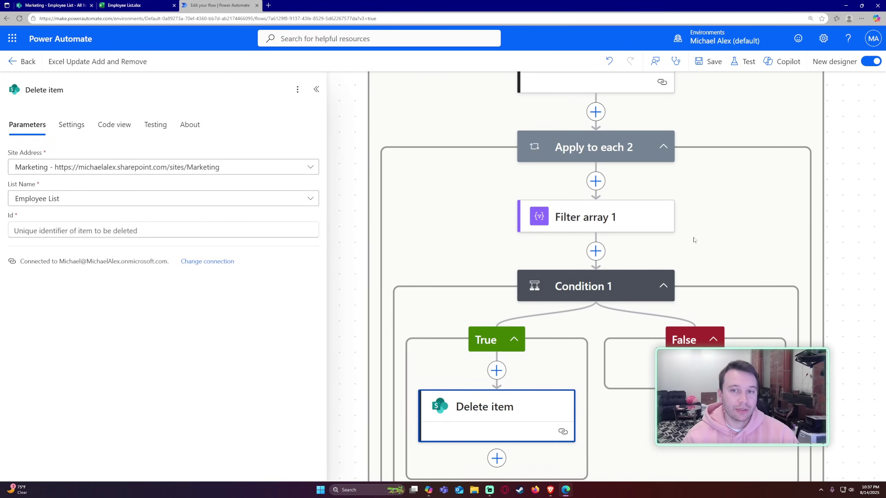
{"action": "left_click", "coordinate": [621, 149]}
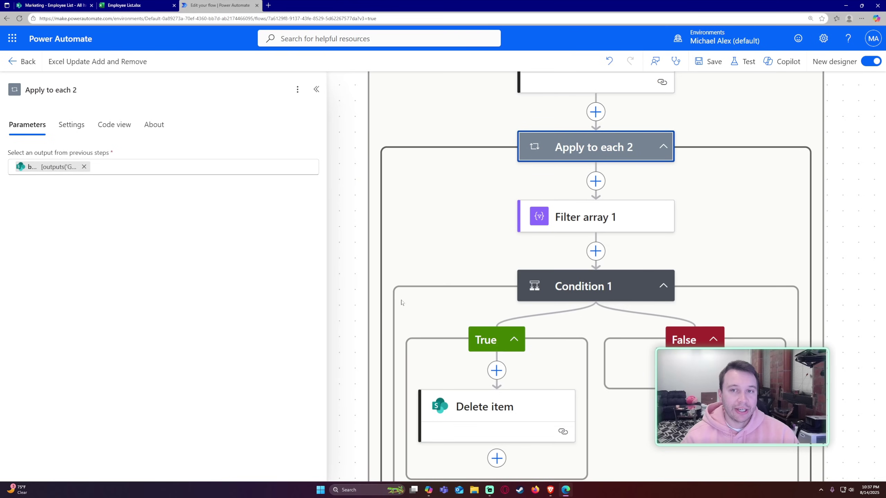
{"action": "left_click", "coordinate": [464, 405]}
Set the Delete item action's Id to the expression items('Apply_to_each_2')?['ID'].
{"action": "left_click", "coordinate": [248, 232]}
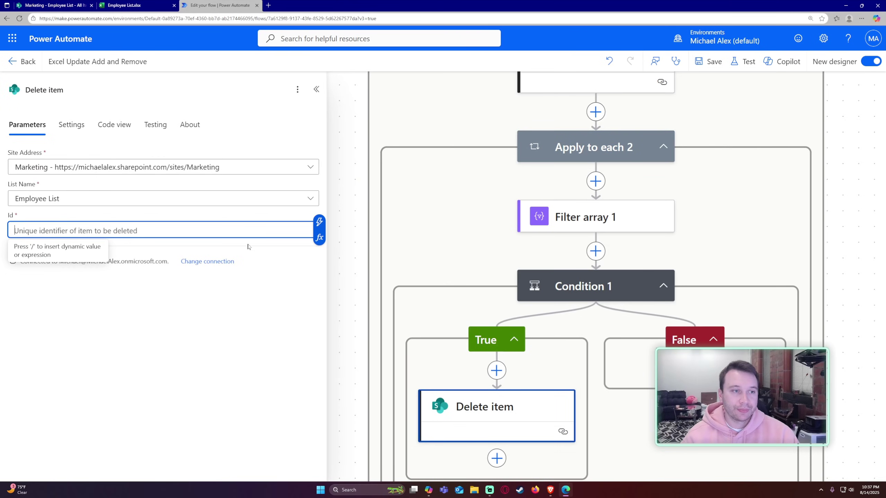
{"action": "left_click", "coordinate": [319, 237]}
{"action": "left_click", "coordinate": [407, 273]}
{"action": "scroll", "coordinate": [433, 387], "scroll_direction": "down", "scroll_amount": 5}
{"action": "scroll", "coordinate": [434, 404], "scroll_direction": "up", "scroll_amount": 5}
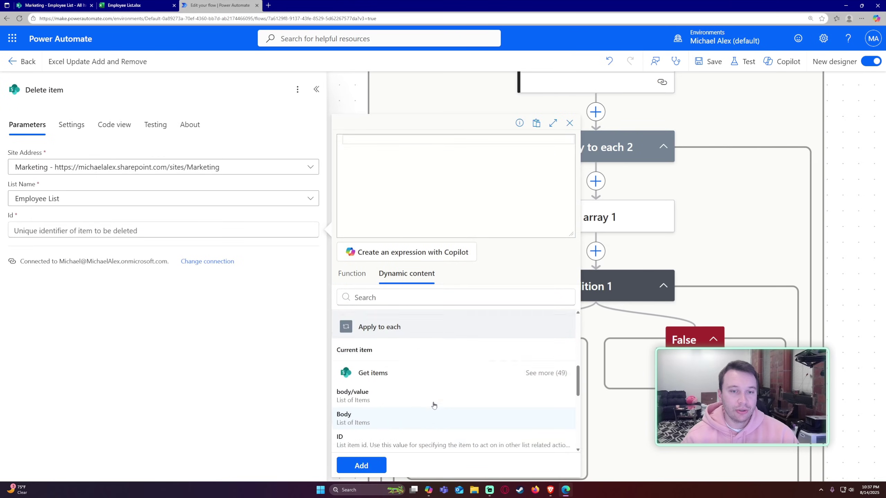
{"action": "scroll", "coordinate": [434, 404], "scroll_direction": "down", "scroll_amount": 5}
{"action": "left_click", "coordinate": [424, 408]}
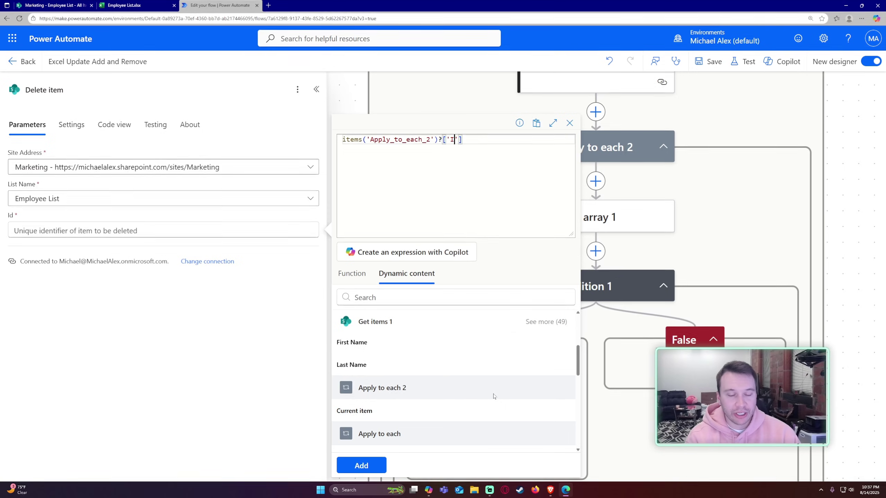
{"action": "type", "text": "D"}
{"action": "key", "text": "ctrl+a"}
{"action": "left_click", "coordinate": [360, 453]}
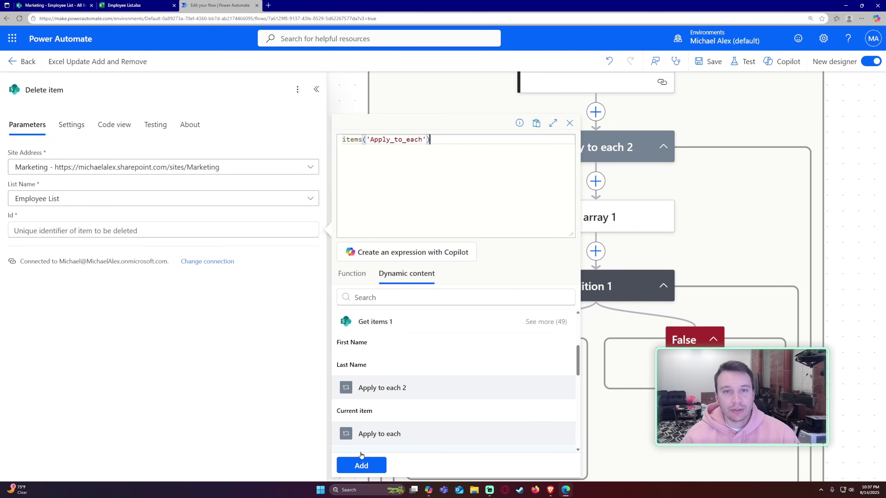
{"action": "left_click", "coordinate": [396, 406]}
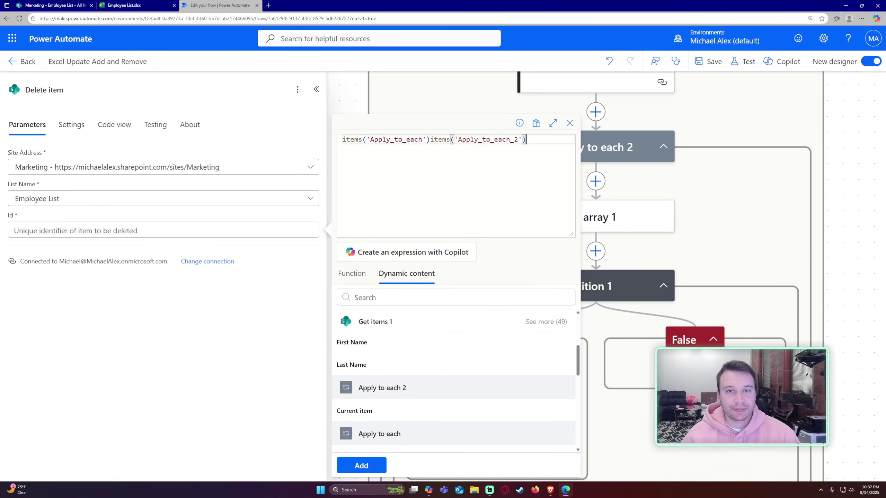
{"action": "left_click_drag", "start_coordinate": [430, 139], "coordinate": [366, 139]}
{"action": "key", "text": "BackSpace"}
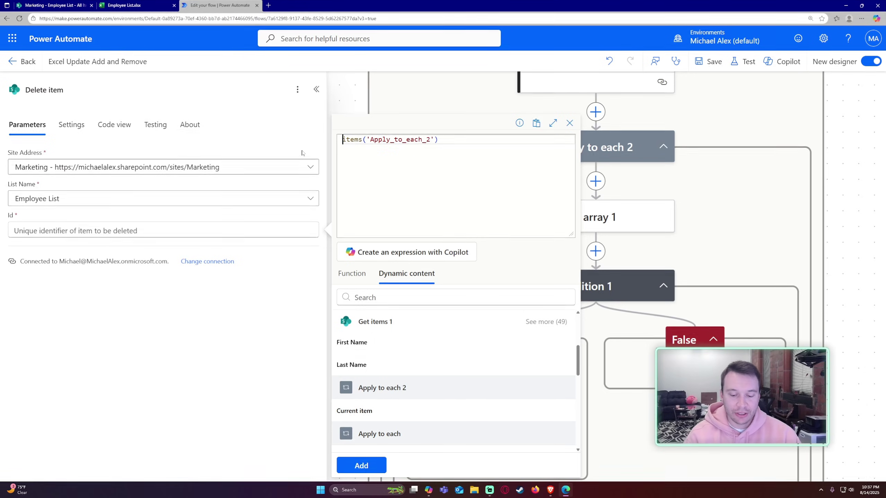
{"action": "type", "text": "?['ID']"}
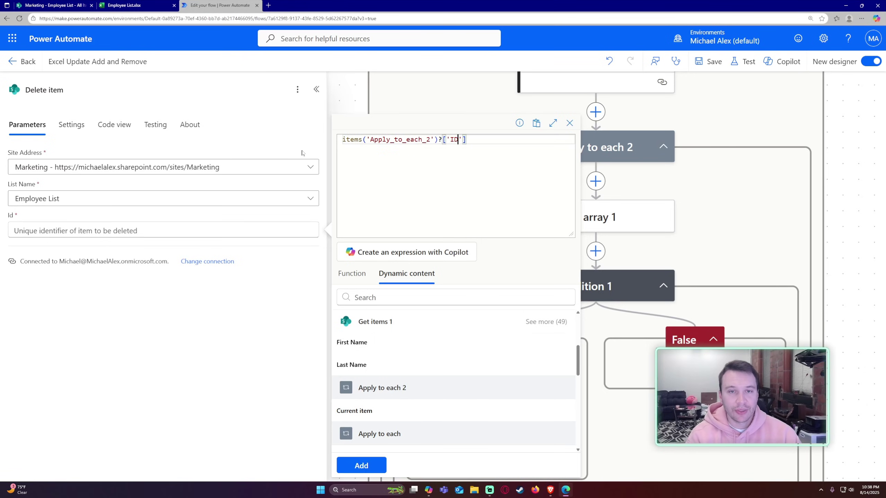
{"action": "key", "text": "ctrl+a"}
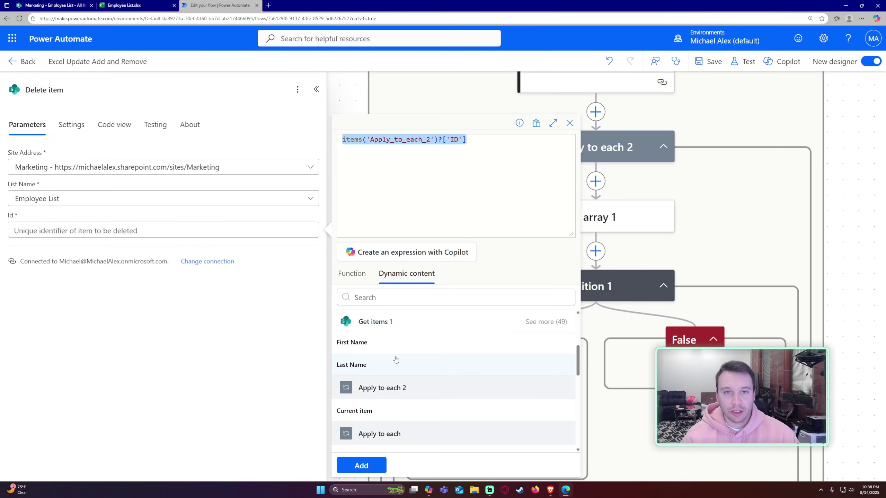
{"action": "left_click", "coordinate": [381, 462]}
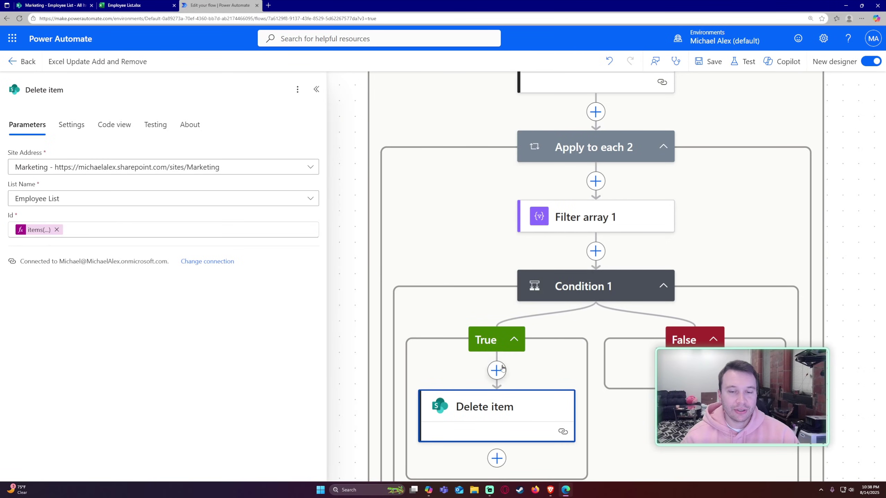
{"action": "scroll", "coordinate": [502, 368], "scroll_direction": "up", "scroll_amount": 1}
{"action": "scroll", "coordinate": [577, 189], "scroll_direction": "down", "scroll_amount": 1}
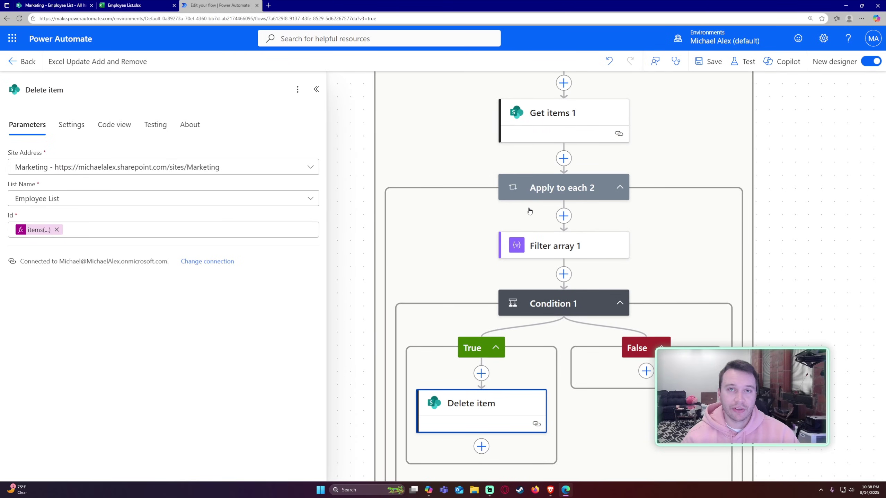
{"action": "scroll", "coordinate": [552, 194], "scroll_direction": "up", "scroll_amount": 2}
{"action": "scroll", "coordinate": [552, 194], "scroll_direction": "down", "scroll_amount": 1}
{"action": "scroll", "coordinate": [522, 169], "scroll_direction": "up", "scroll_amount": 1}
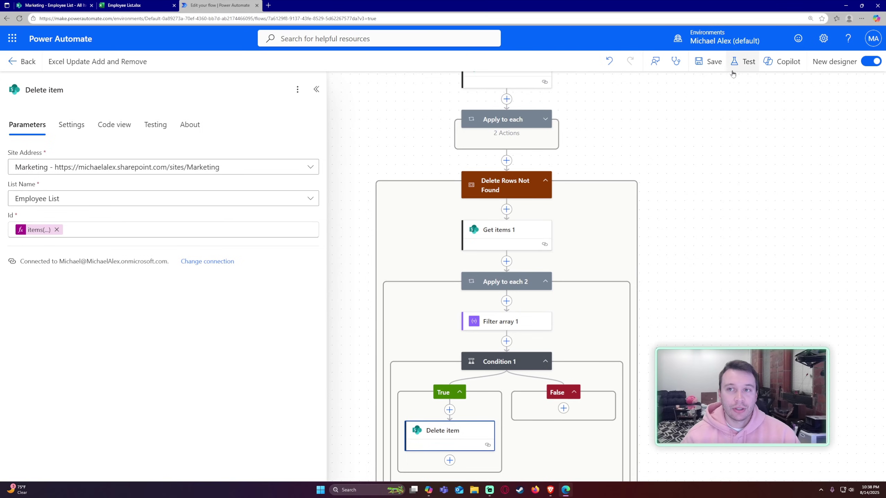
Save the Excel Update Add and Remove flow with its new deletion actions.
{"action": "left_click", "coordinate": [707, 61]}
{"action": "left_click", "coordinate": [673, 206]}
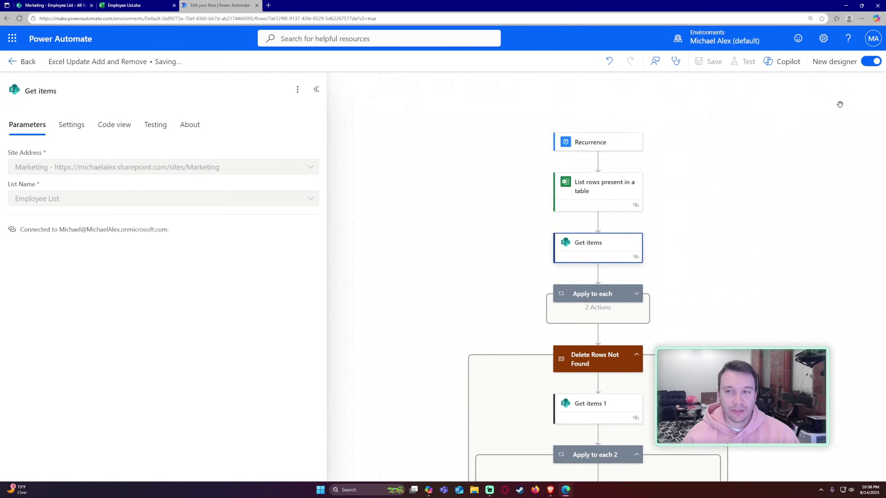
{"action": "scroll", "coordinate": [717, 180], "scroll_direction": "down", "scroll_amount": 3}
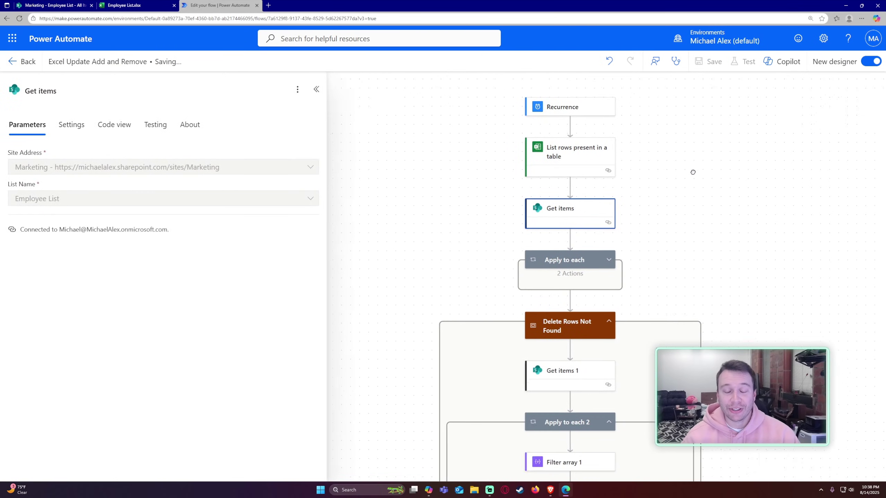
{"action": "scroll", "coordinate": [680, 244], "scroll_direction": "down", "scroll_amount": 3}
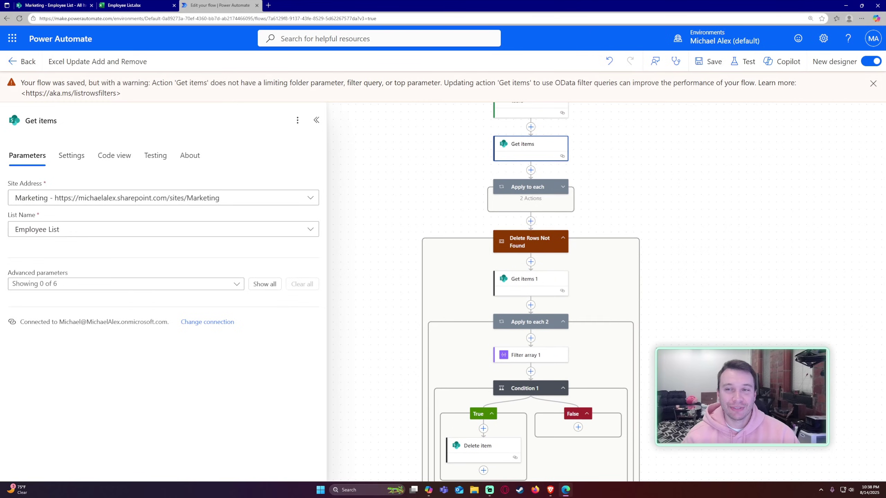
Start a manual test run of the Excel Update Add and Remove flow.
{"action": "left_click", "coordinate": [744, 65]}
{"action": "left_click", "coordinate": [693, 88]}
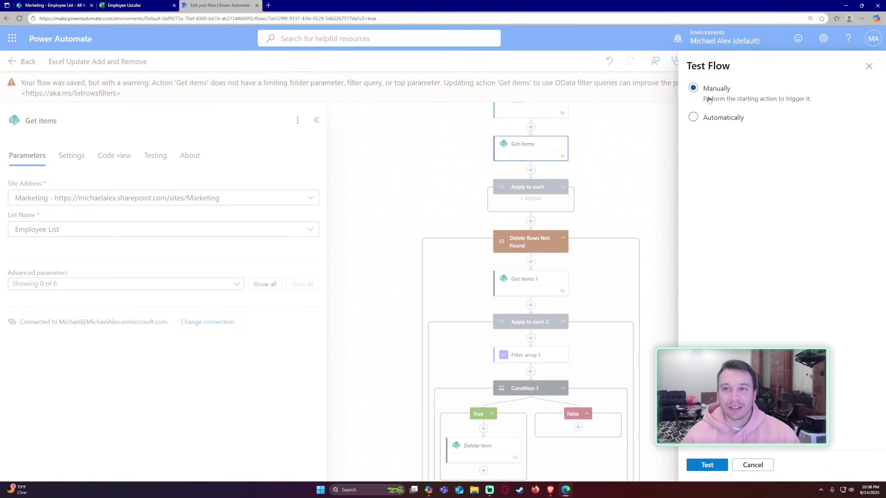
{"action": "left_click", "coordinate": [711, 470]}
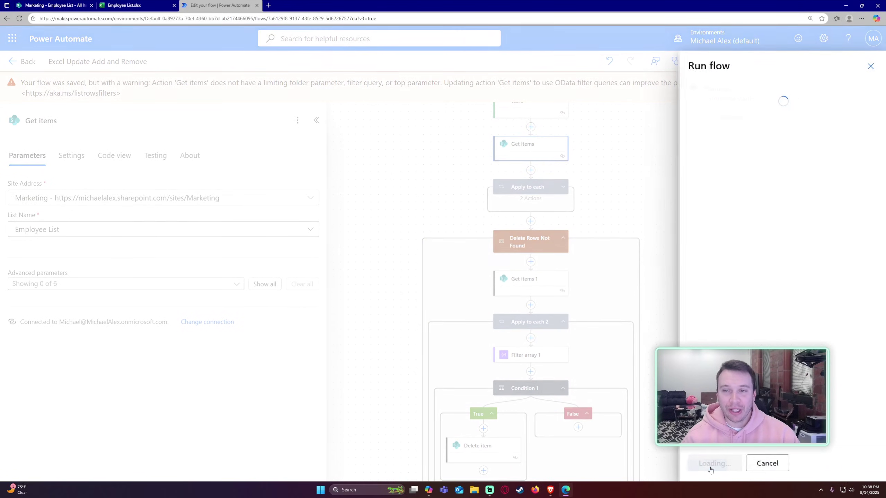
{"action": "left_click", "coordinate": [709, 466]}
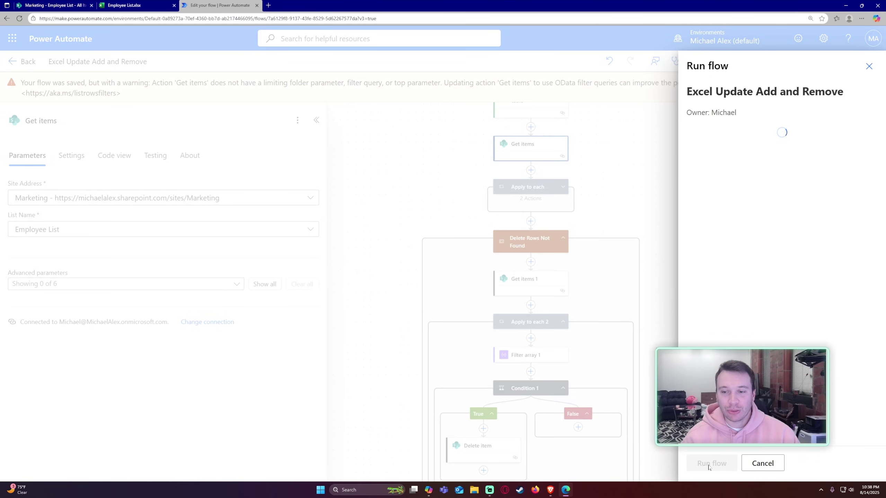
{"action": "left_click", "coordinate": [707, 463]}
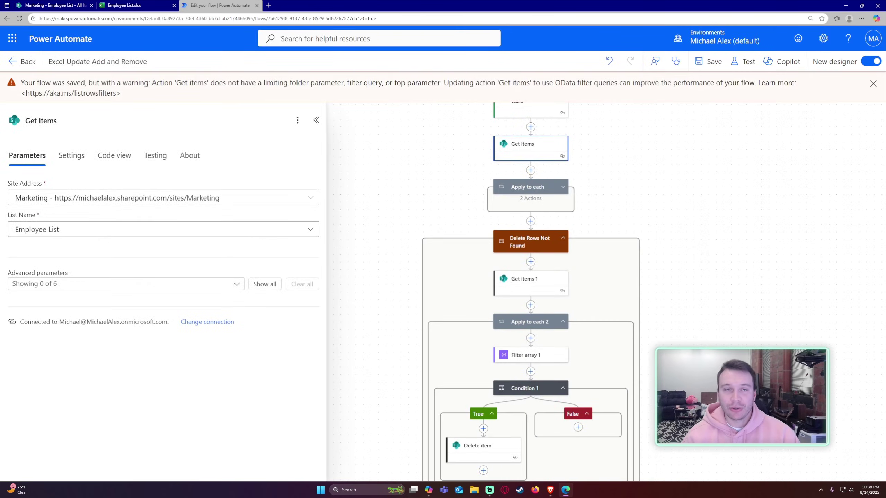
Examine the highlighted WorkerID cells in the Excel employee table and the running flow's progress through the Apply to each loop.
{"action": "left_click", "coordinate": [125, 5]}
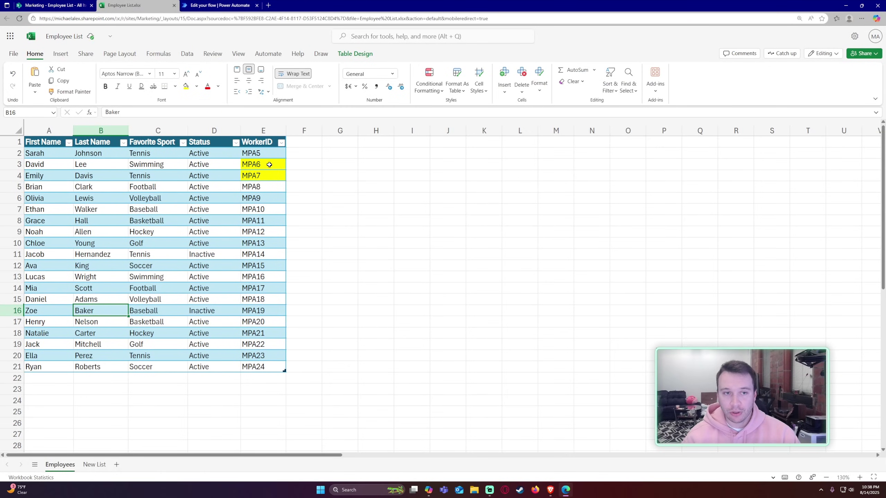
{"action": "left_click_drag", "start_coordinate": [269, 164], "coordinate": [270, 174]}
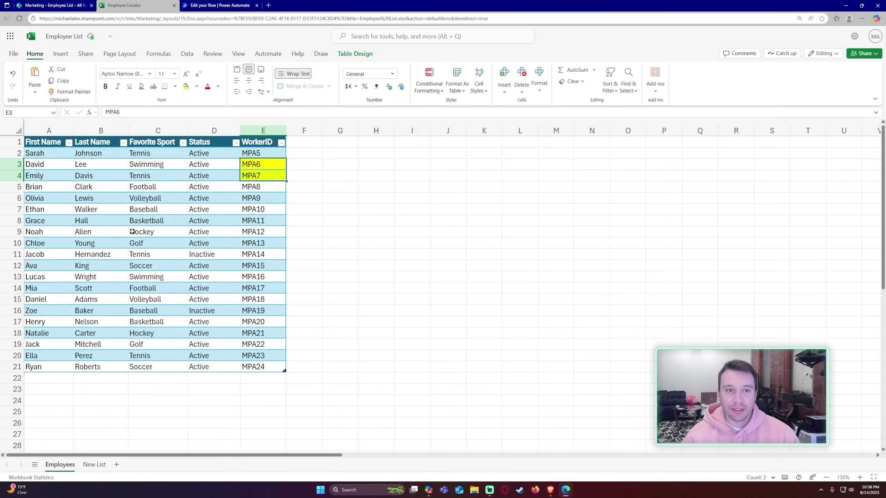
{"action": "left_click", "coordinate": [206, 5]}
{"action": "scroll", "coordinate": [367, 199], "scroll_direction": "up", "scroll_amount": 3}
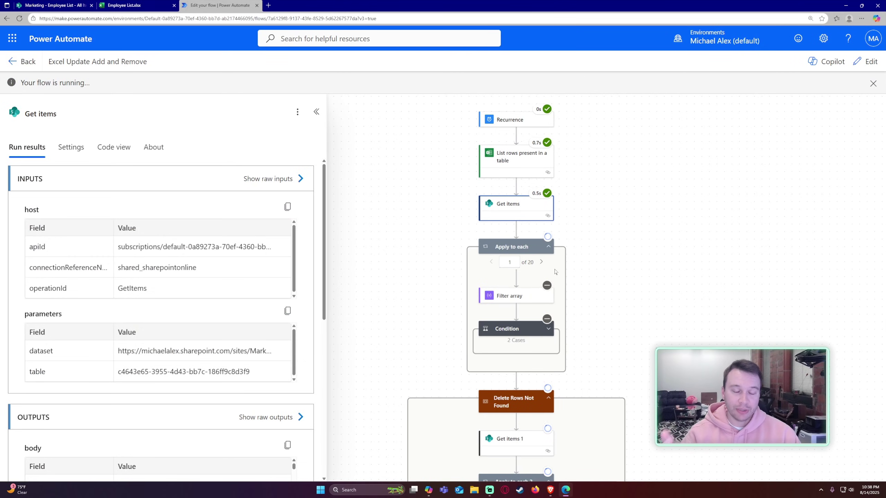
{"action": "scroll", "coordinate": [645, 232], "scroll_direction": "down", "scroll_amount": 3}
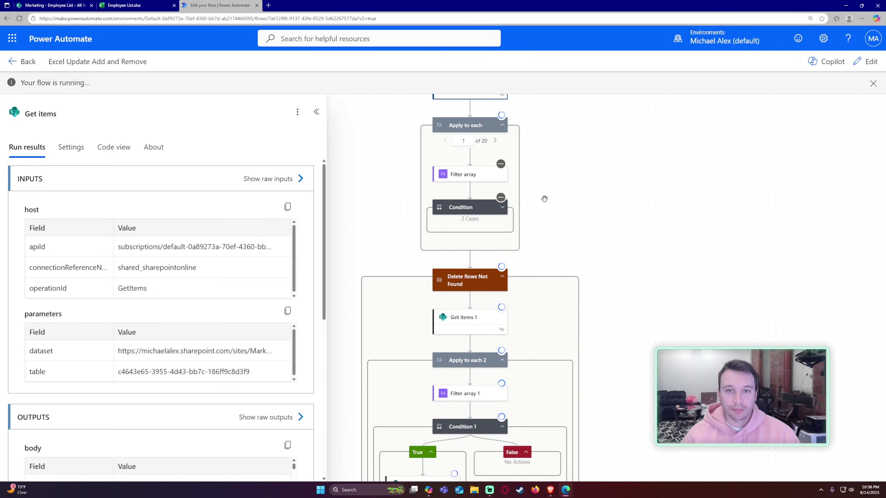
{"action": "scroll", "coordinate": [471, 157], "scroll_direction": "up", "scroll_amount": 1}
{"action": "scroll", "coordinate": [471, 158], "scroll_direction": "up", "scroll_amount": 2}
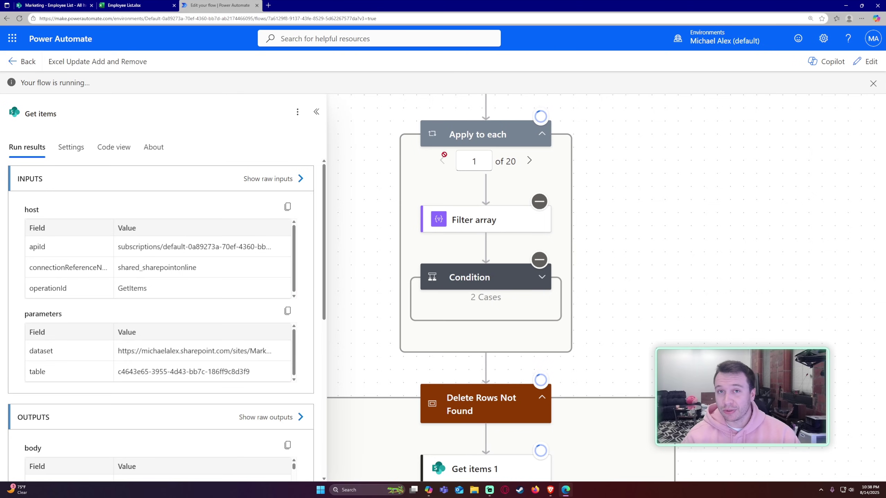
{"action": "left_click", "coordinate": [166, 7]}
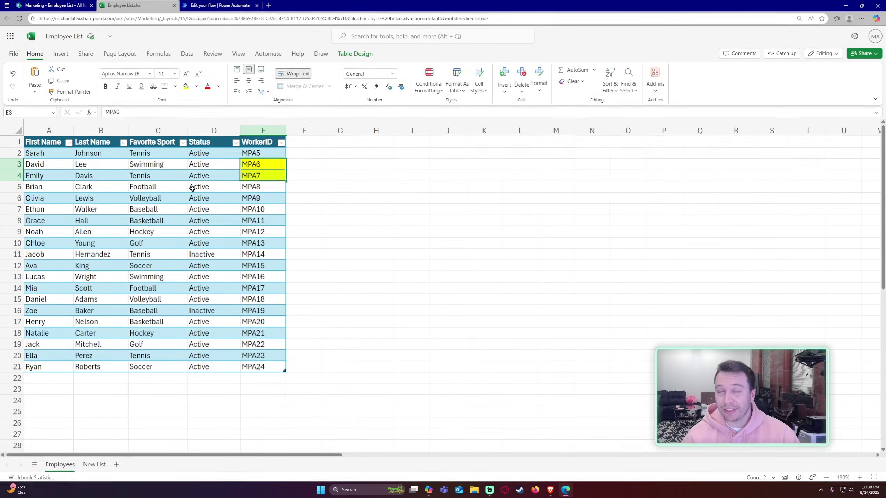
{"action": "left_click", "coordinate": [216, 5]}
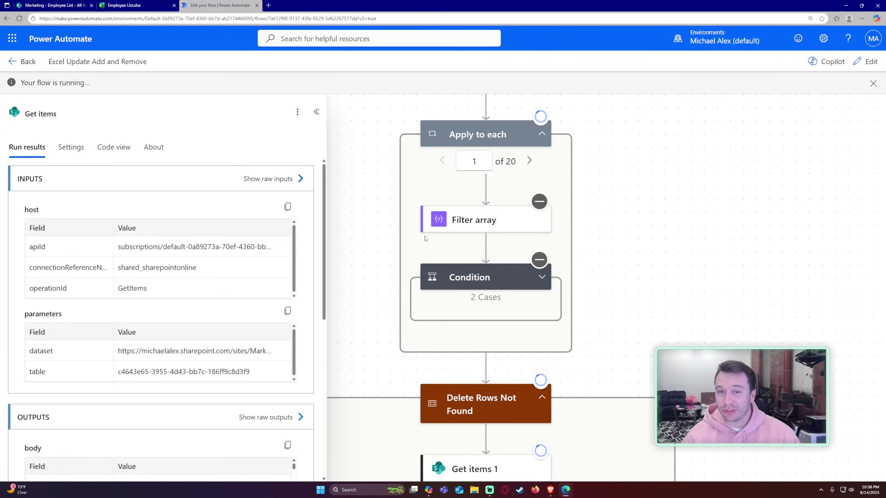
Return to the flow's details, refresh the 28-day run history and open the Aug 14, 10:38 PM run.
{"action": "left_click", "coordinate": [38, 64]}
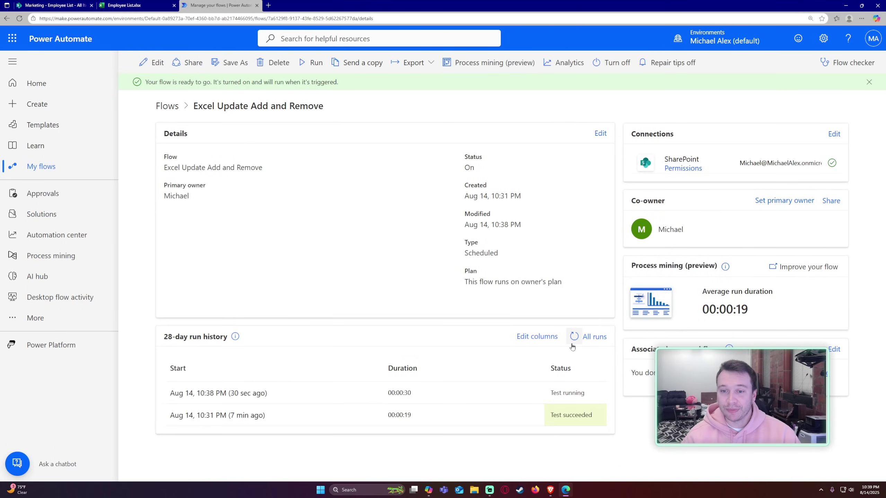
{"action": "left_click", "coordinate": [572, 344]}
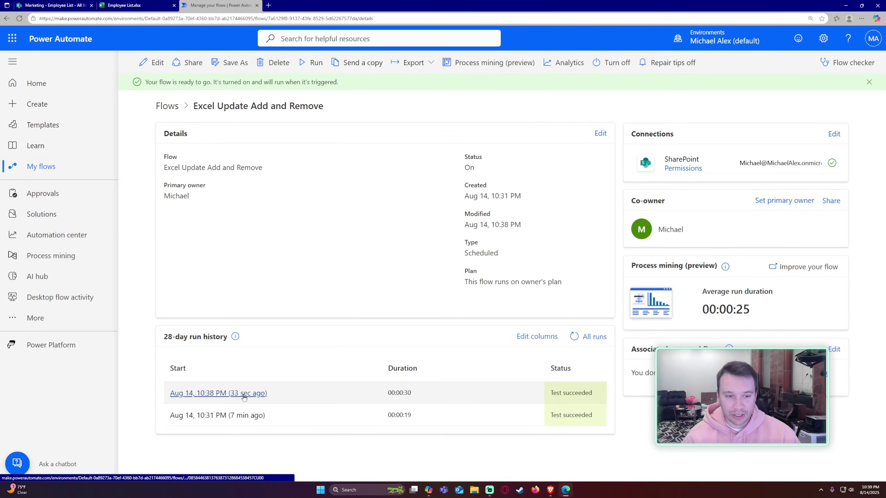
{"action": "left_click", "coordinate": [242, 392]}
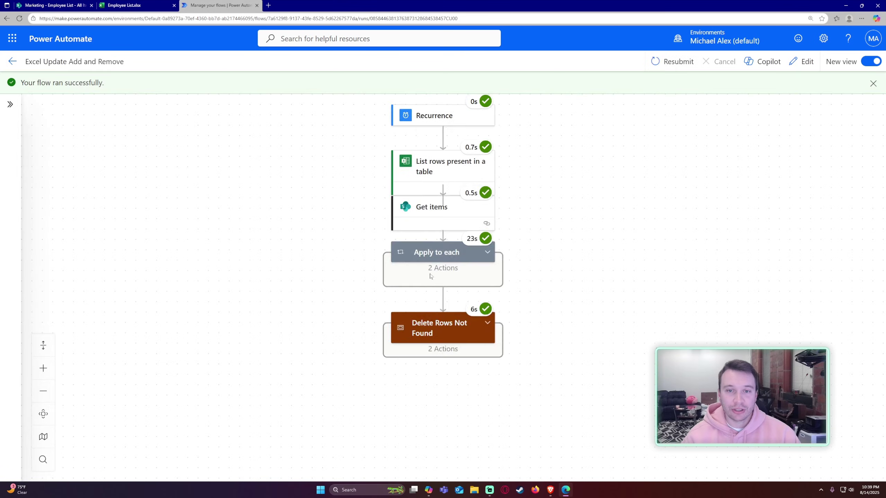
In the run's results, expand the Delete Rows Not Found scope, Apply to each 2 and Condition 1.
{"action": "scroll", "coordinate": [538, 233], "scroll_direction": "down", "scroll_amount": 2}
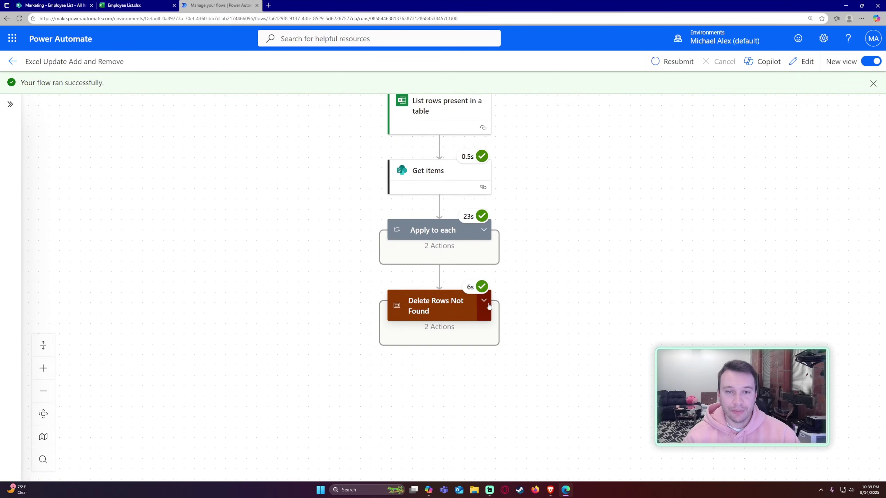
{"action": "left_click", "coordinate": [484, 301]}
{"action": "scroll", "coordinate": [558, 157], "scroll_direction": "down", "scroll_amount": 4}
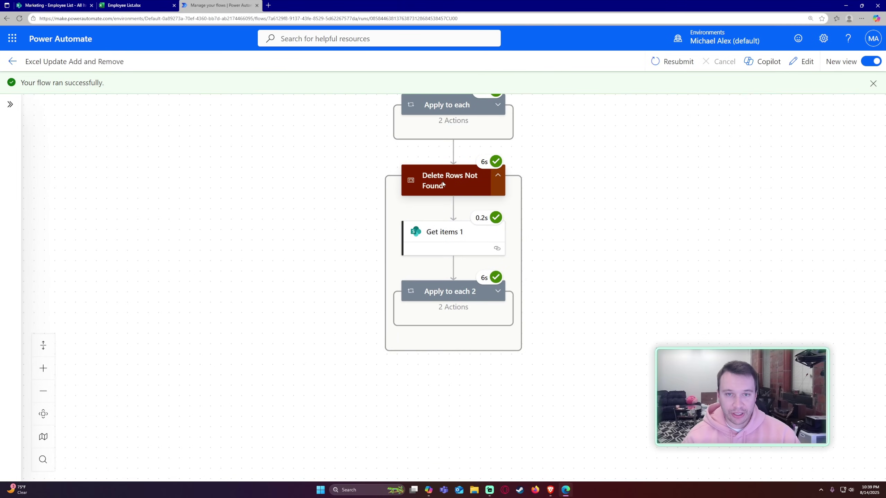
{"action": "scroll", "coordinate": [530, 158], "scroll_direction": "up", "scroll_amount": 1}
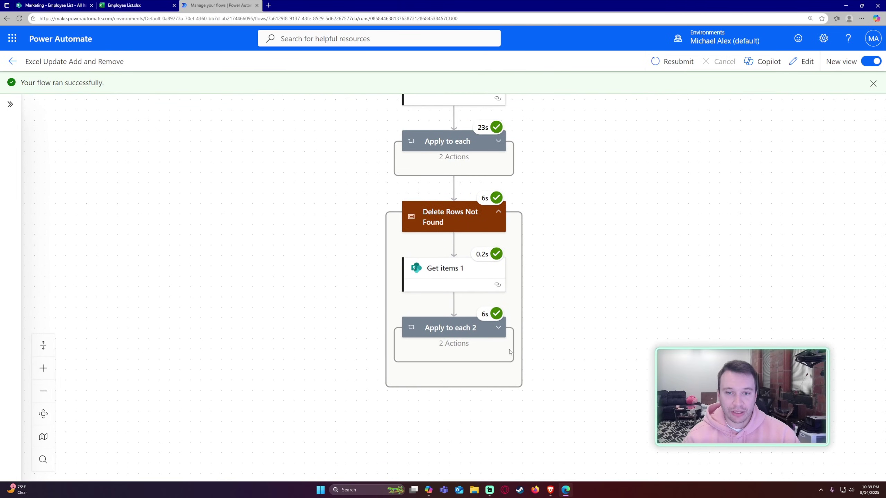
{"action": "left_click", "coordinate": [498, 327]}
{"action": "scroll", "coordinate": [559, 344], "scroll_direction": "down", "scroll_amount": 3}
{"action": "left_click", "coordinate": [491, 321]}
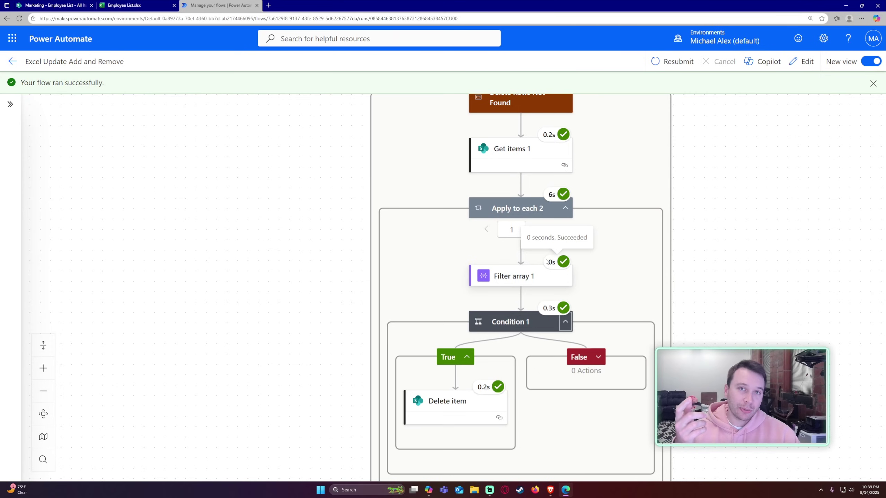
Examine the Delete item run results through the first nine iterations of Apply to each 2.
{"action": "left_click", "coordinate": [463, 418]}
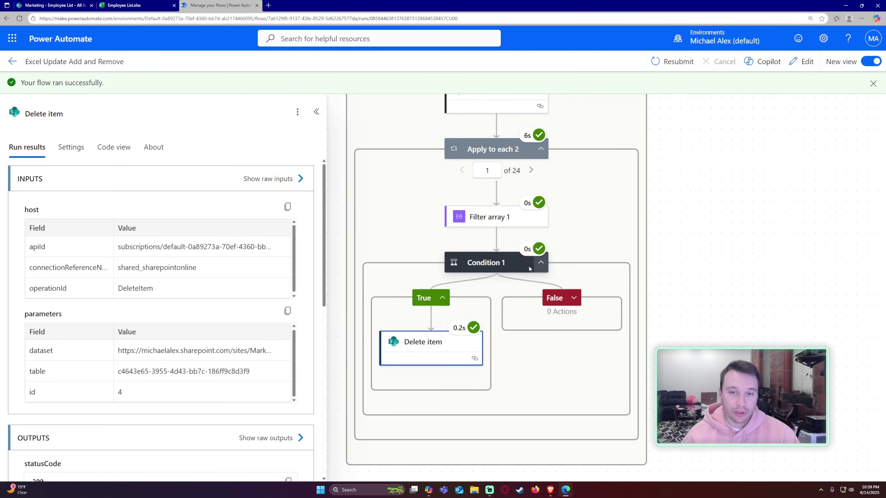
{"action": "left_click", "coordinate": [531, 170]}
{"action": "left_click", "coordinate": [530, 170]}
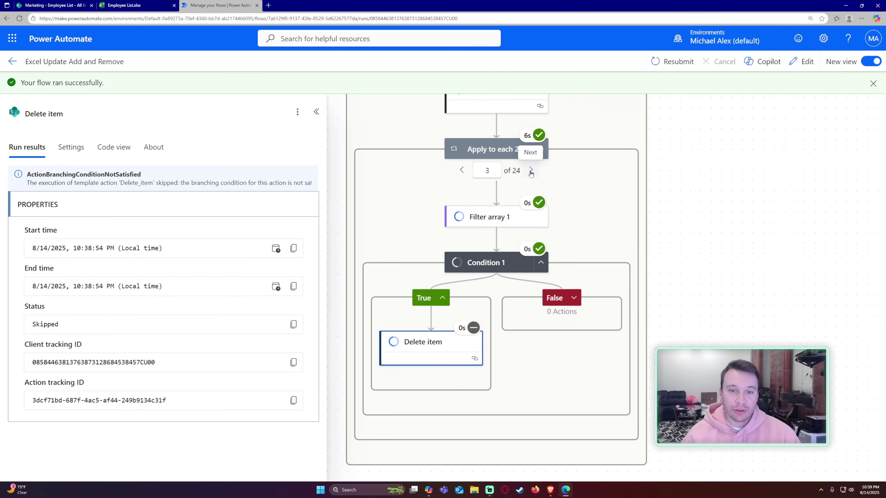
{"action": "left_click", "coordinate": [530, 170]}
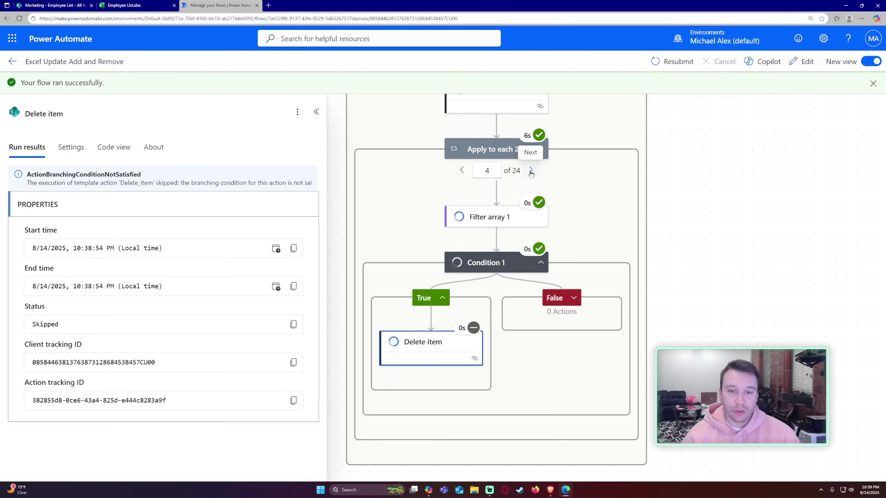
{"action": "left_click", "coordinate": [531, 170]}
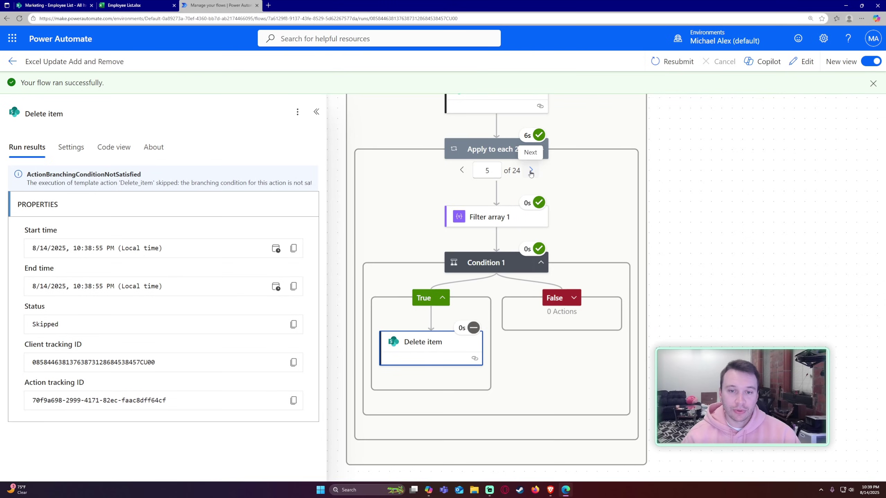
{"action": "left_click", "coordinate": [531, 170]}
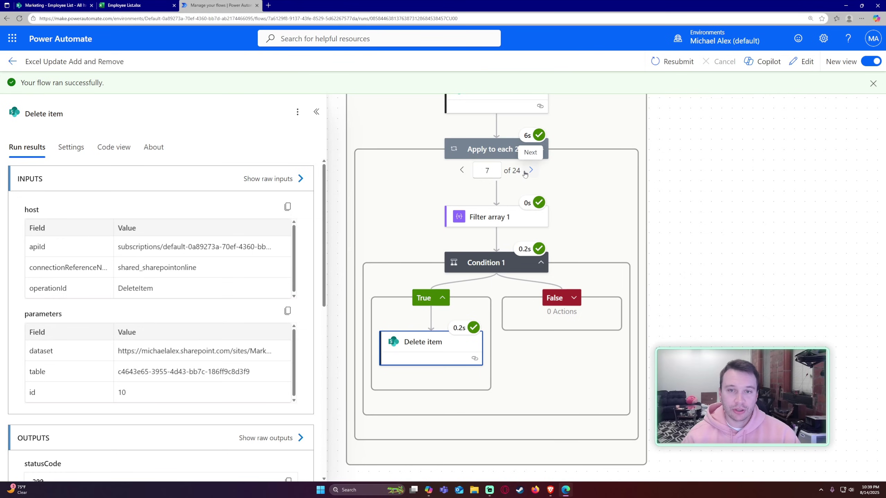
{"action": "left_click", "coordinate": [525, 173]}
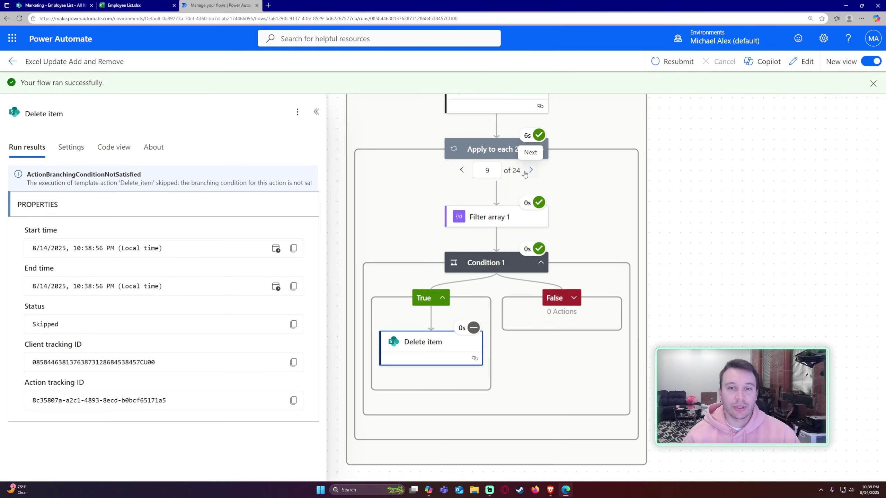
Switch to the SharePoint Employee List, reload it and sort it by WorkerID in ascending order.
{"action": "left_click", "coordinate": [52, 5]}
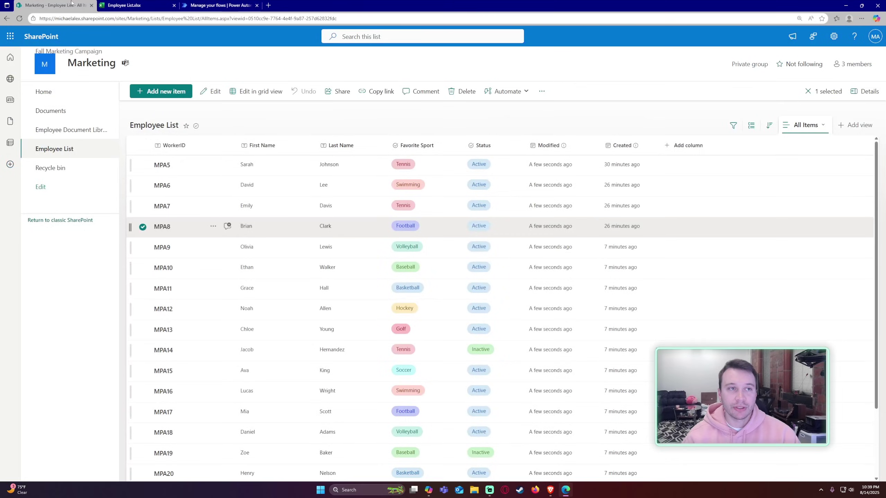
{"action": "left_click", "coordinate": [19, 18]}
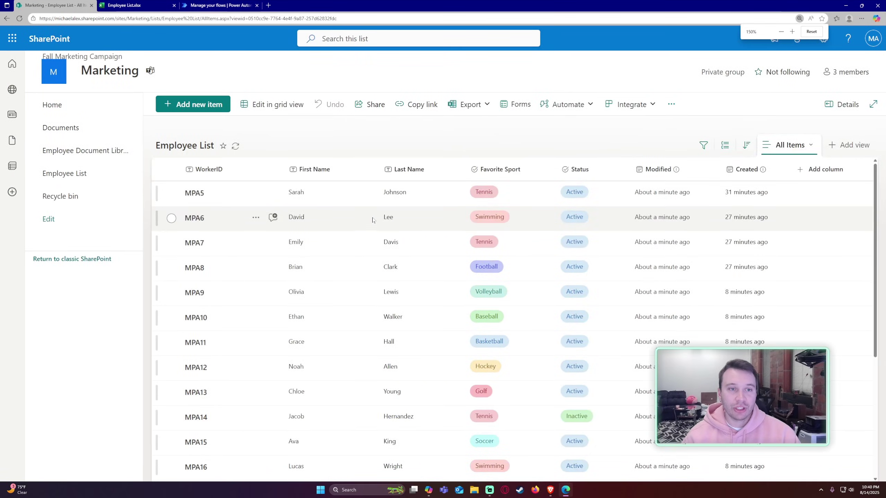
{"action": "left_click", "coordinate": [174, 145]}
{"action": "left_click", "coordinate": [178, 160]}
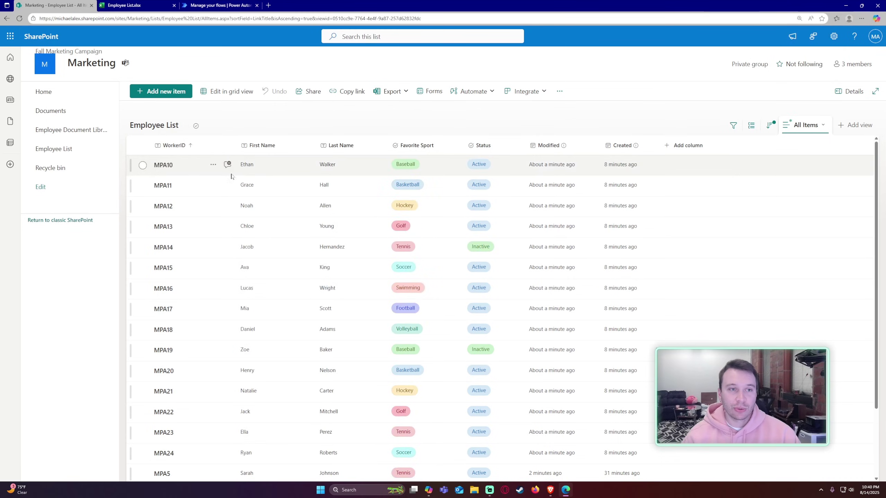
{"action": "left_click", "coordinate": [180, 147]}
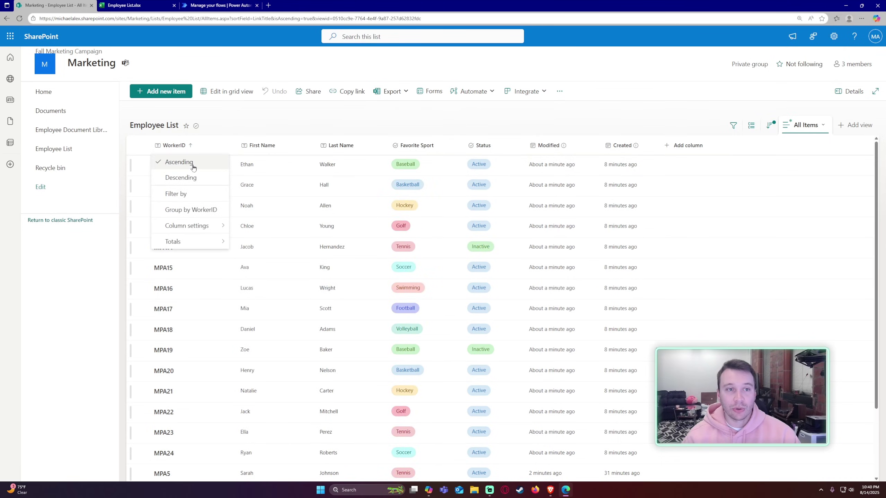
{"action": "left_click", "coordinate": [204, 166]}
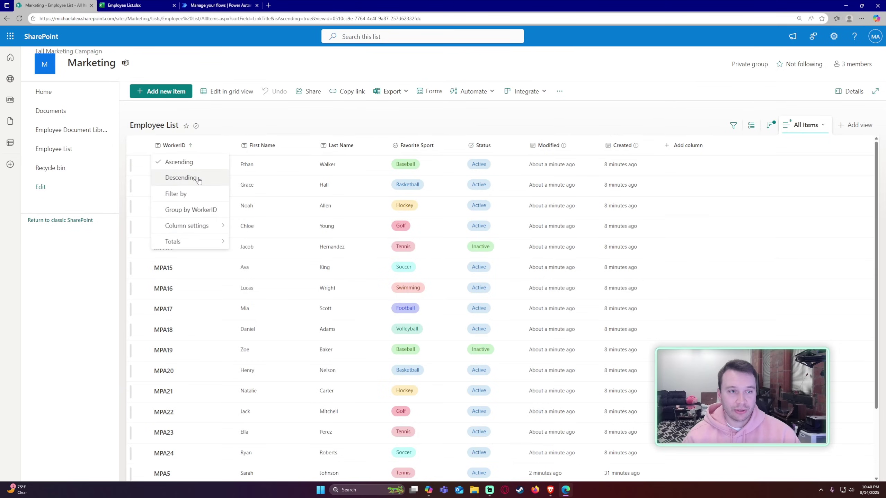
{"action": "left_click", "coordinate": [199, 162]}
Sort the Employee List by Created from older to newer and select the MPA5 row.
{"action": "left_click", "coordinate": [623, 145]}
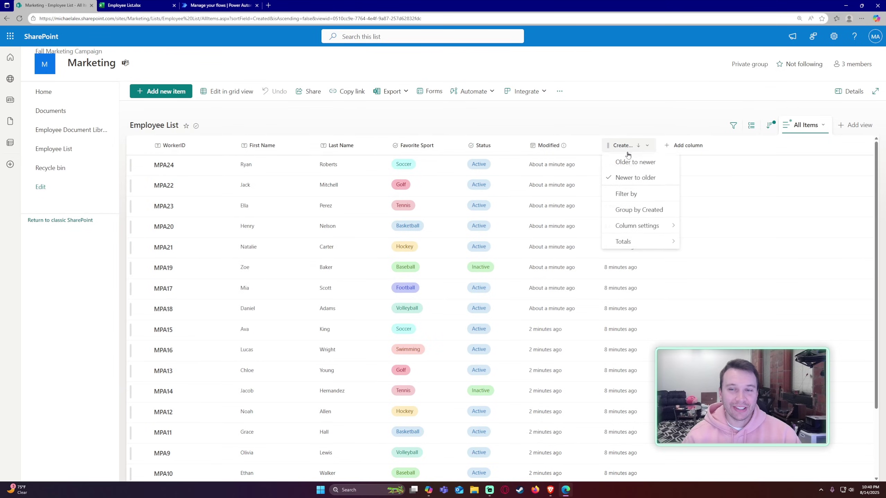
{"action": "left_click", "coordinate": [634, 162]}
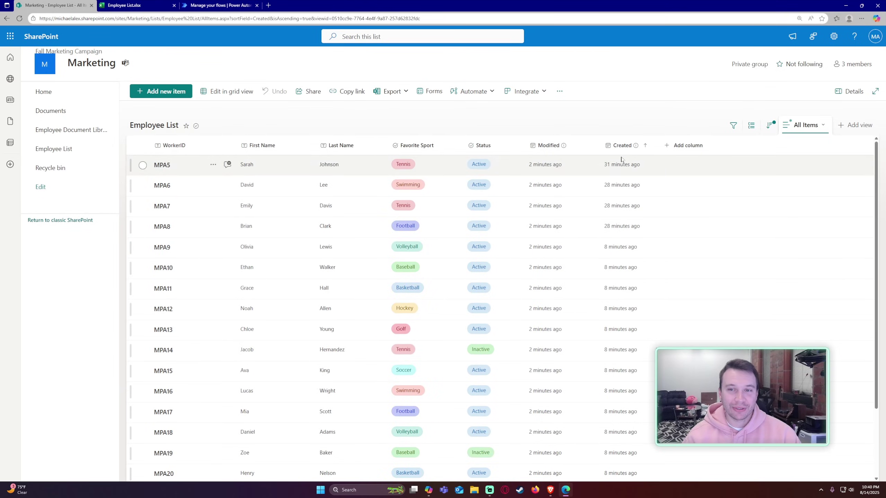
{"action": "left_click", "coordinate": [184, 164]}
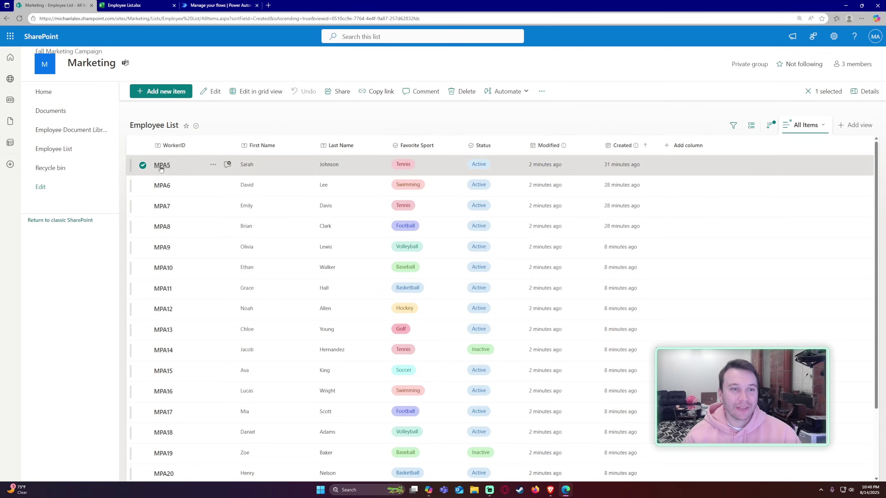
Review the version history of the MPA6 and MPA7 items in the Employee List, closing each history after viewing.
{"action": "left_click", "coordinate": [180, 187]}
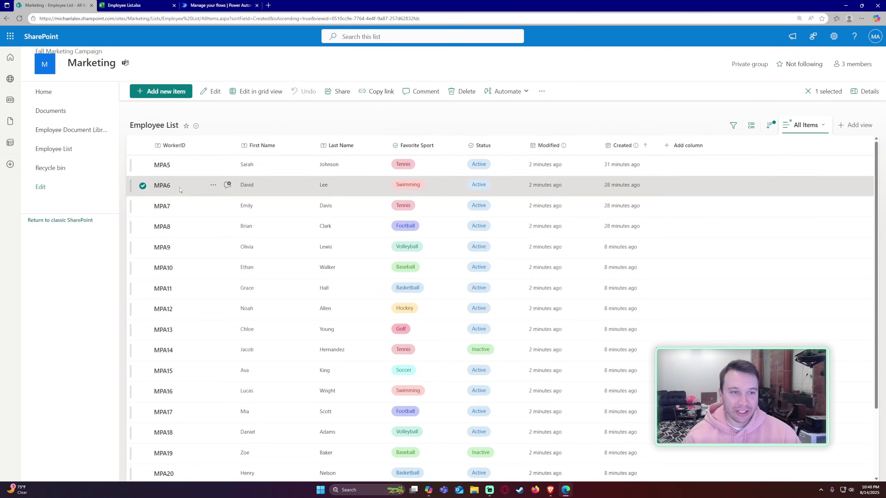
{"action": "right_click", "coordinate": [185, 190]}
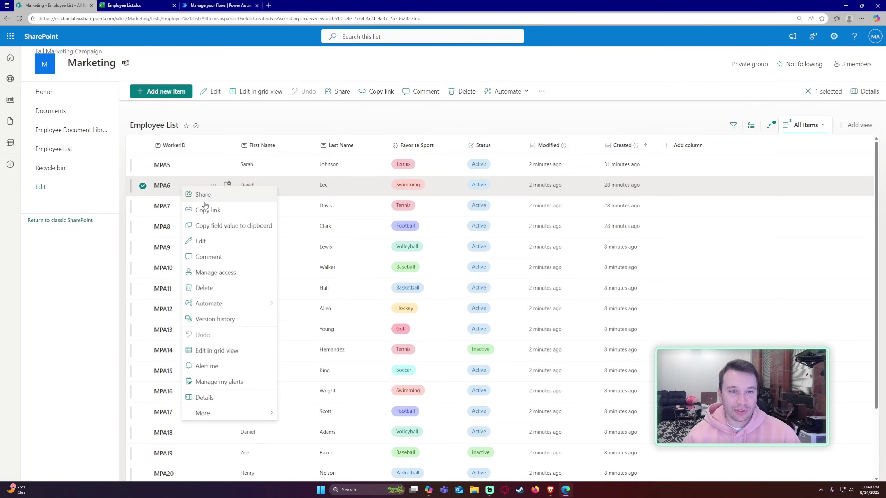
{"action": "left_click", "coordinate": [215, 318]}
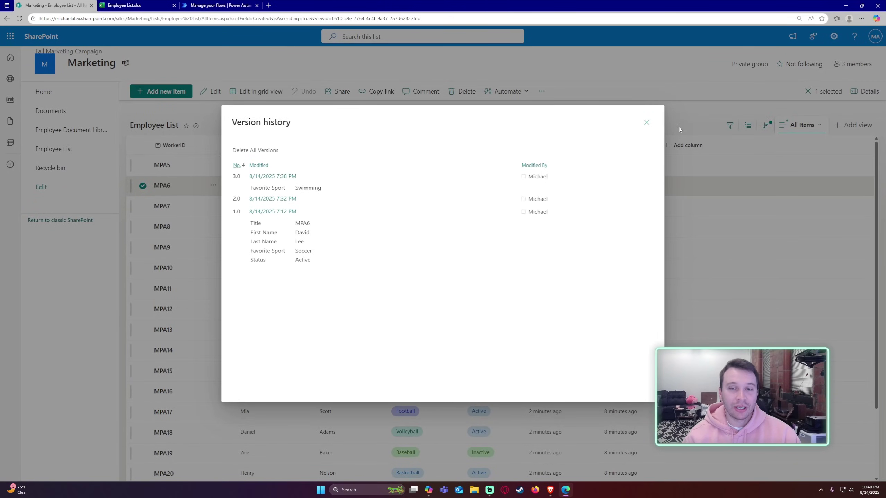
{"action": "left_click", "coordinate": [646, 122]}
{"action": "left_click", "coordinate": [213, 206]}
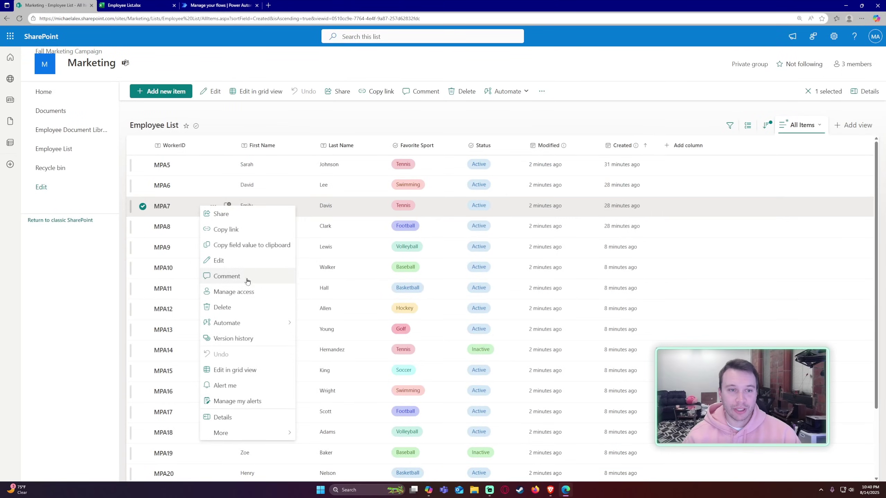
{"action": "left_click", "coordinate": [232, 339]}
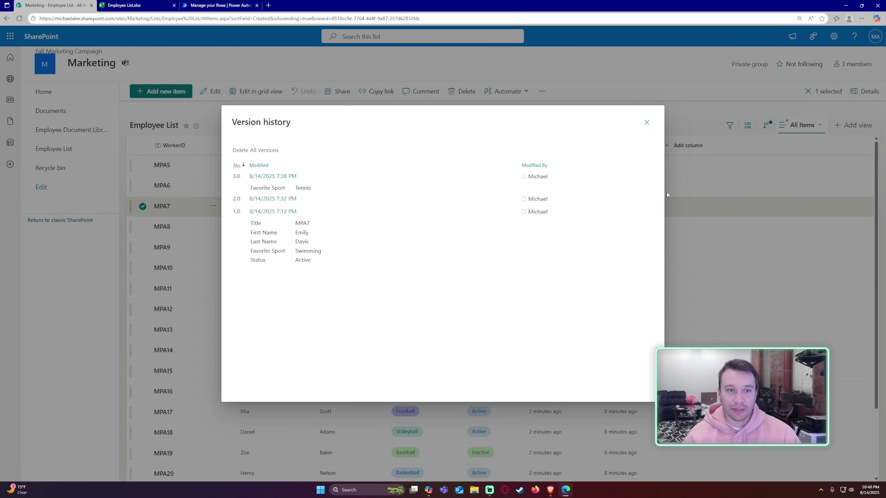
{"action": "left_click", "coordinate": [646, 122]}
Review the version history of the MPA5 item and close it.
{"action": "right_click", "coordinate": [281, 168]}
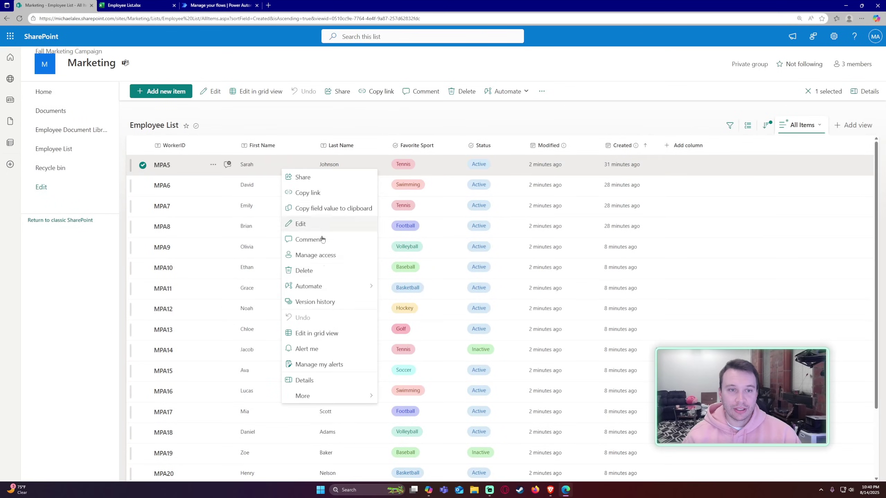
{"action": "left_click", "coordinate": [314, 302]}
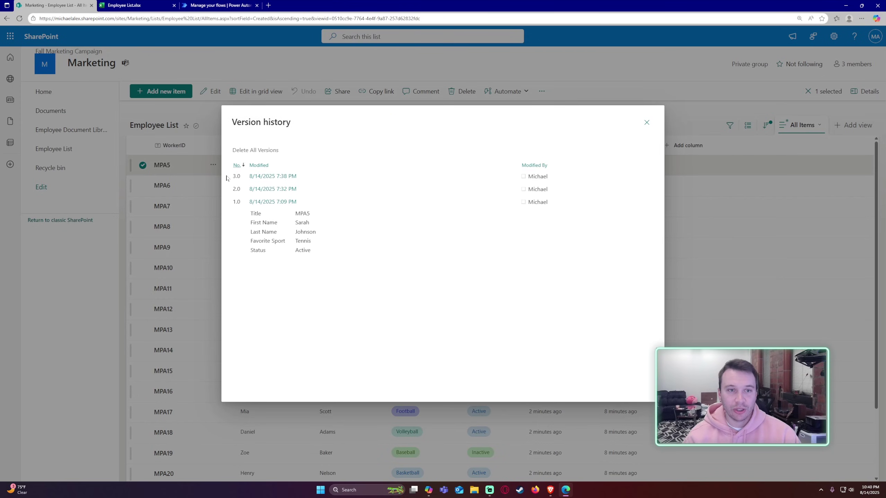
{"action": "left_click", "coordinate": [646, 122]}
Look through the Employee List down to its last row and open the site's Recycle bin to examine the deleted items.
{"action": "scroll", "coordinate": [385, 233], "scroll_direction": "down", "scroll_amount": 3}
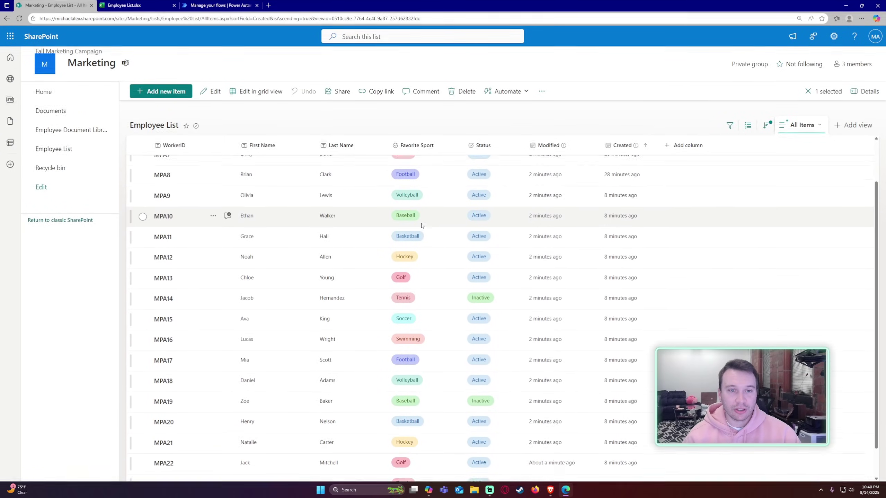
{"action": "key", "text": "ctrl+minus"}
{"action": "scroll", "coordinate": [196, 169], "scroll_direction": "up", "scroll_amount": 1}
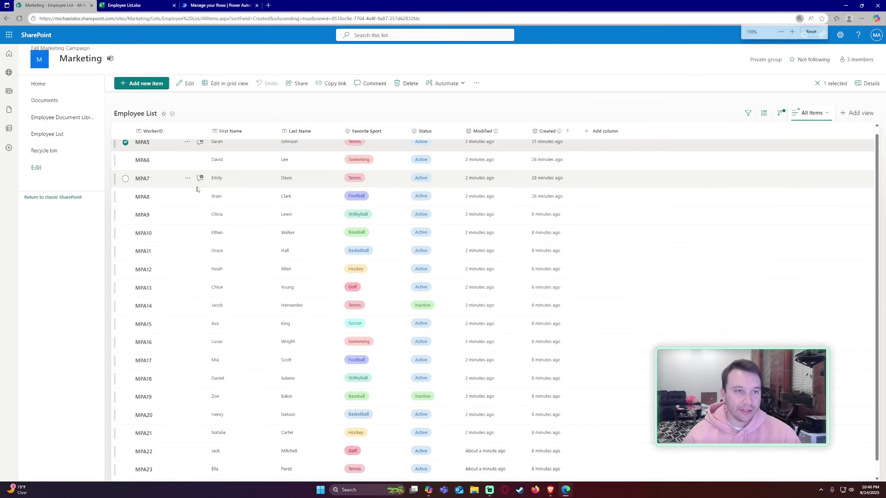
{"action": "scroll", "coordinate": [212, 313], "scroll_direction": "down", "scroll_amount": 1}
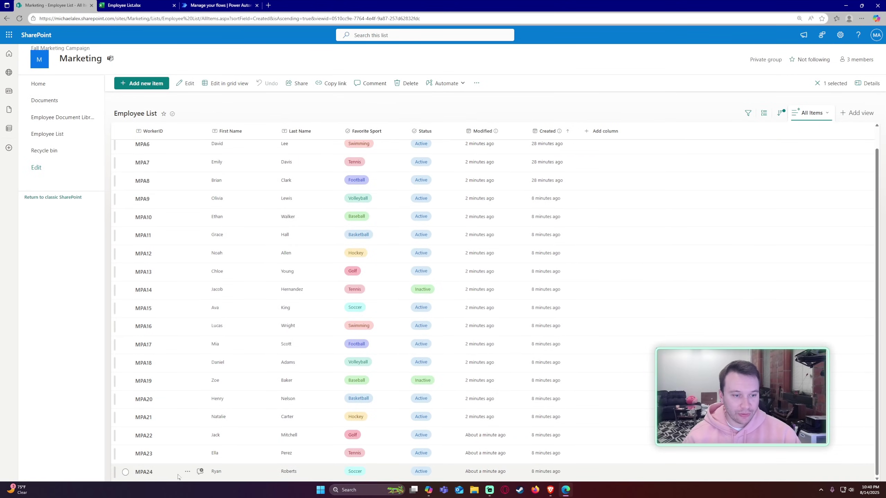
{"action": "scroll", "coordinate": [233, 423], "scroll_direction": "up", "scroll_amount": 1}
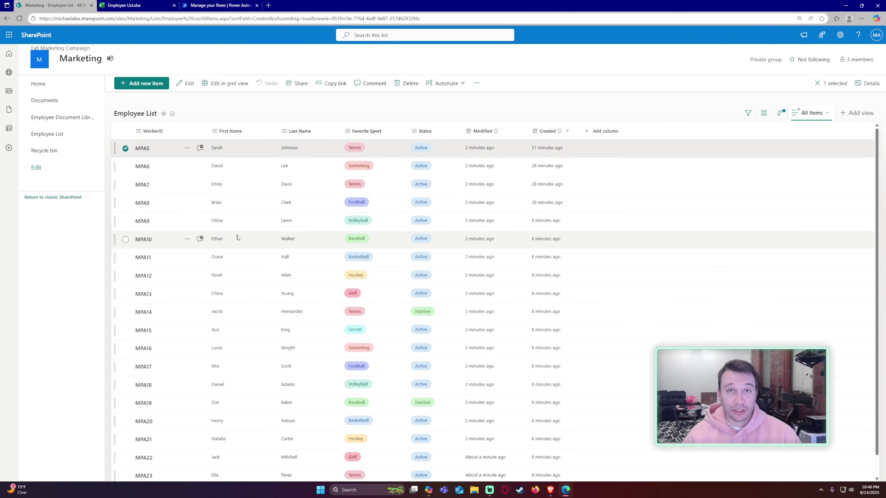
{"action": "left_click", "coordinate": [65, 152]}
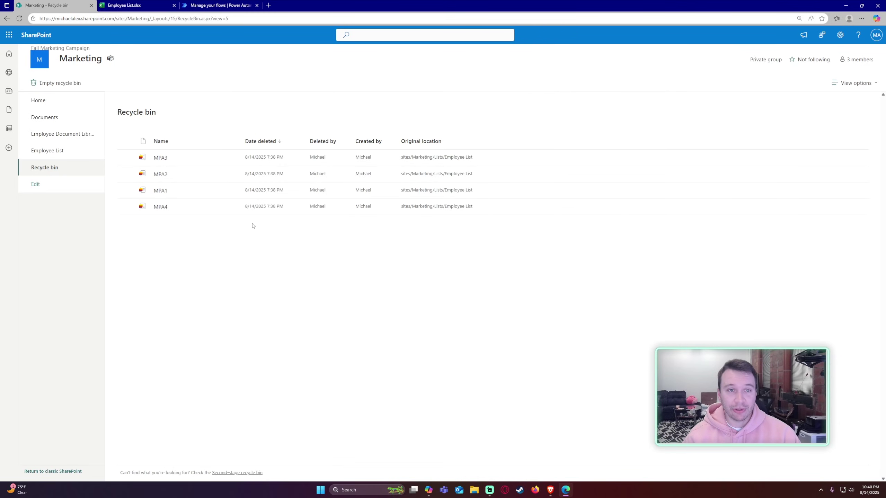
{"action": "key", "text": "ctrl+plus"}
{"action": "key", "text": "ctrl+plus"}
{"action": "key", "text": "ctrl+plus"}
{"action": "key", "text": "ctrl+plus"}
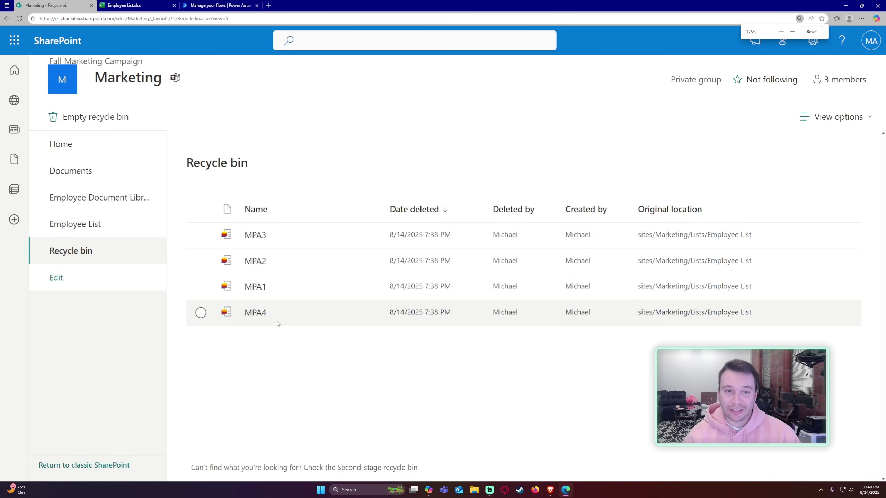
Glance at the Employee List workbook in Excel and return to the Power Automate run to view the flow around Delete Rows Not Found.
{"action": "left_click", "coordinate": [132, 5]}
{"action": "left_click", "coordinate": [220, 5]}
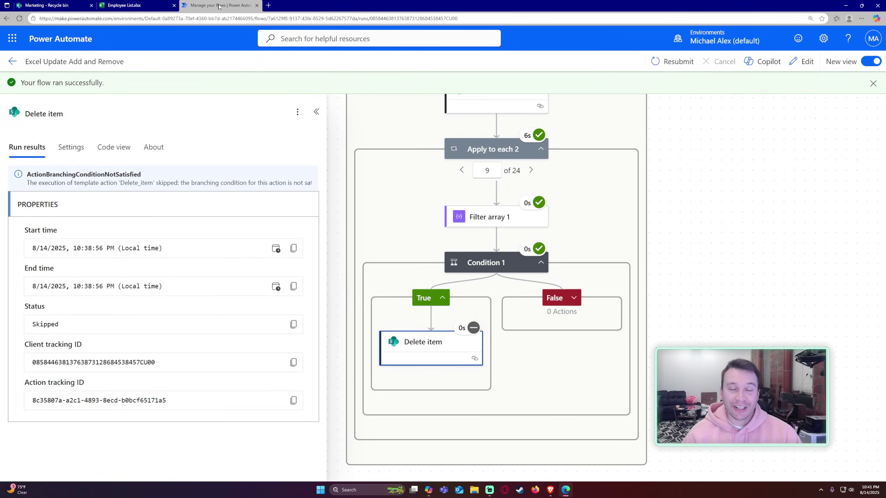
{"action": "left_click", "coordinate": [141, 3]}
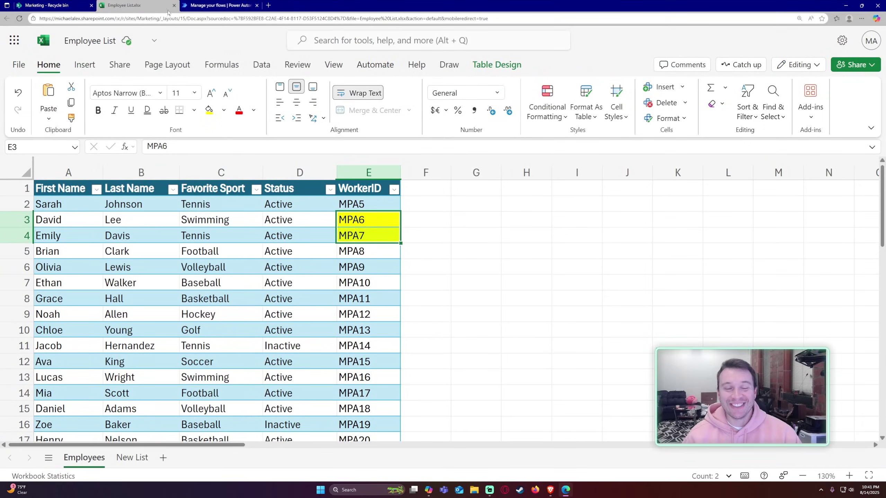
{"action": "left_click", "coordinate": [216, 5]}
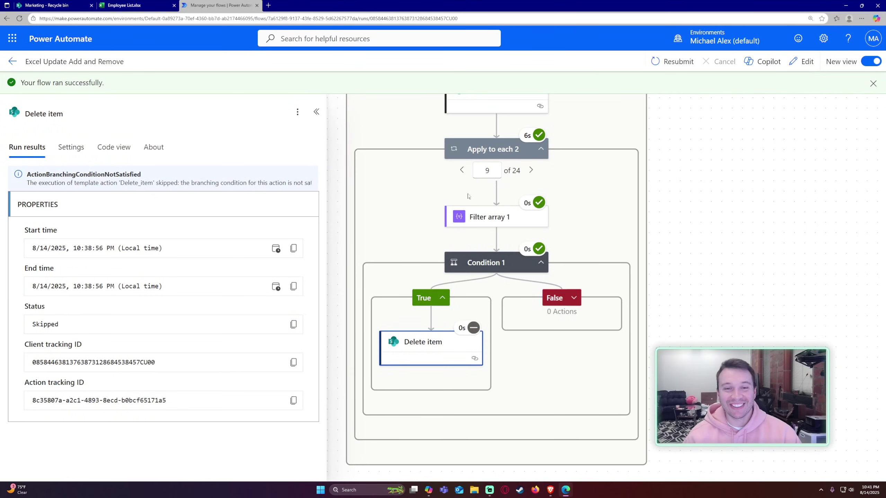
{"action": "scroll", "coordinate": [468, 196], "scroll_direction": "up", "scroll_amount": 3}
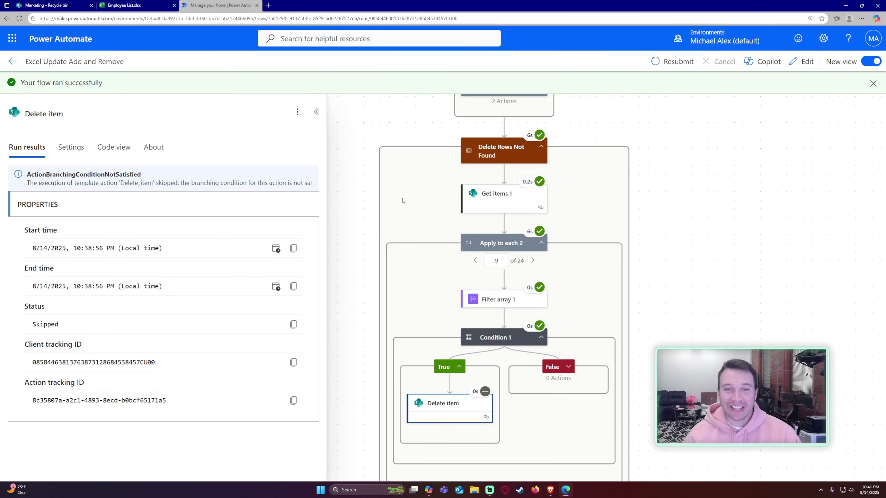
{"action": "scroll", "coordinate": [402, 200], "scroll_direction": "up", "scroll_amount": 2}
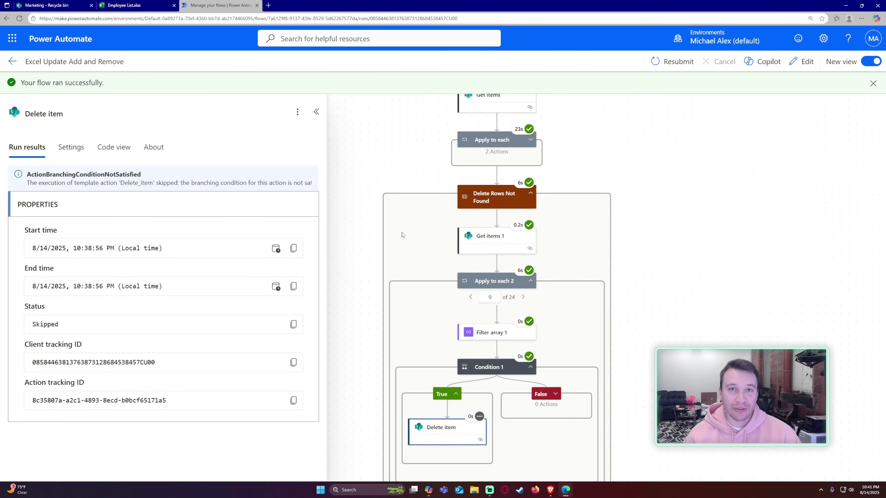
{"action": "scroll", "coordinate": [407, 224], "scroll_direction": "up", "scroll_amount": 3}
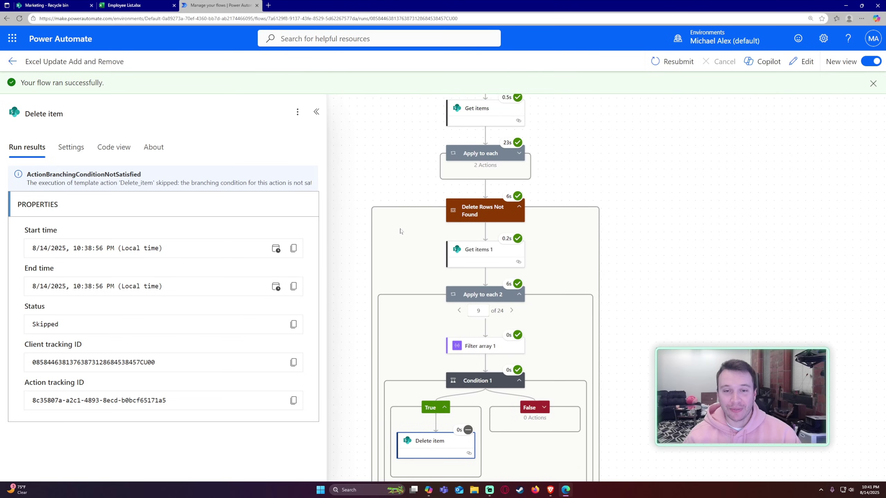